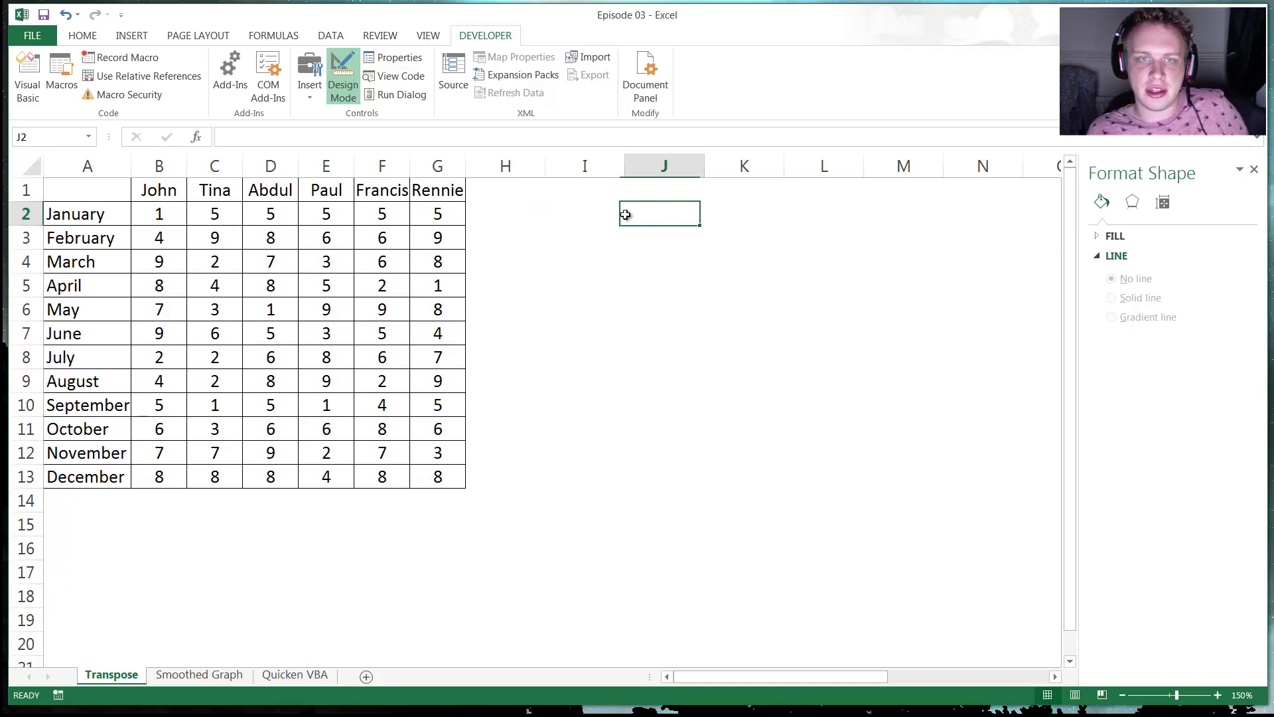
Step: Switch to the Smoothed Graph sheet with the monthly John, Tina and Paul table and line chart
click(596, 182)
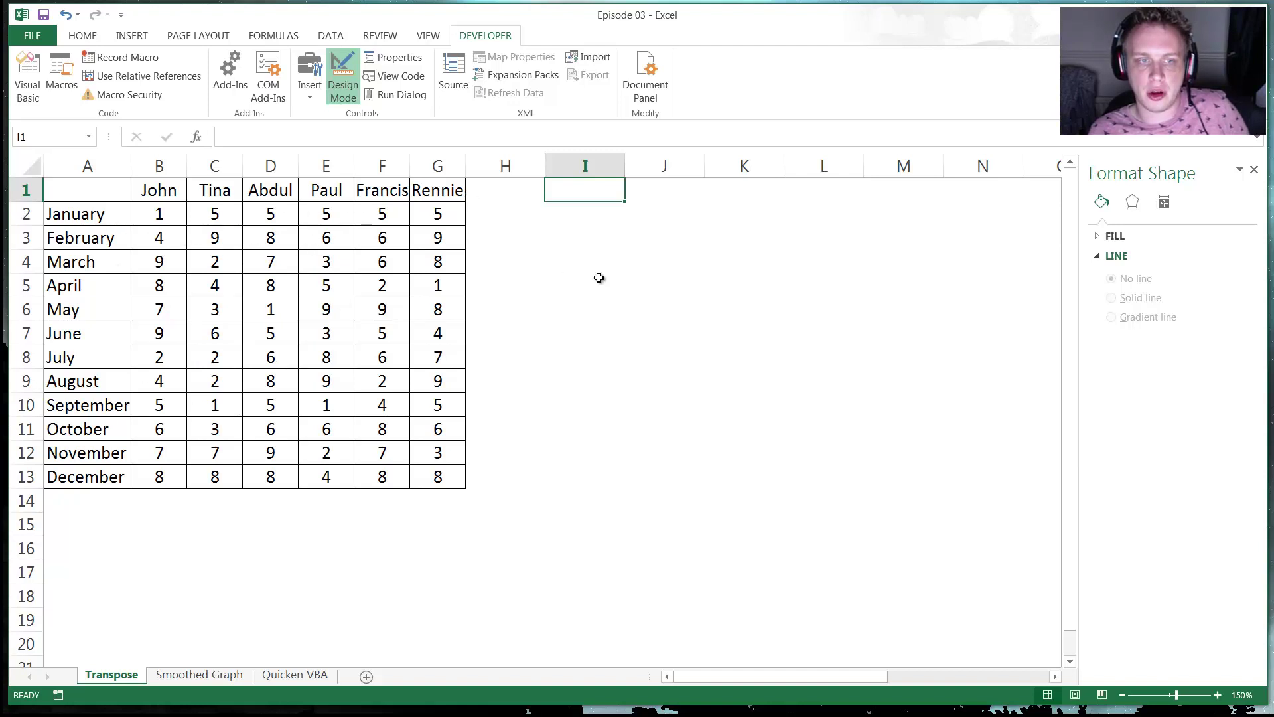
click(207, 675)
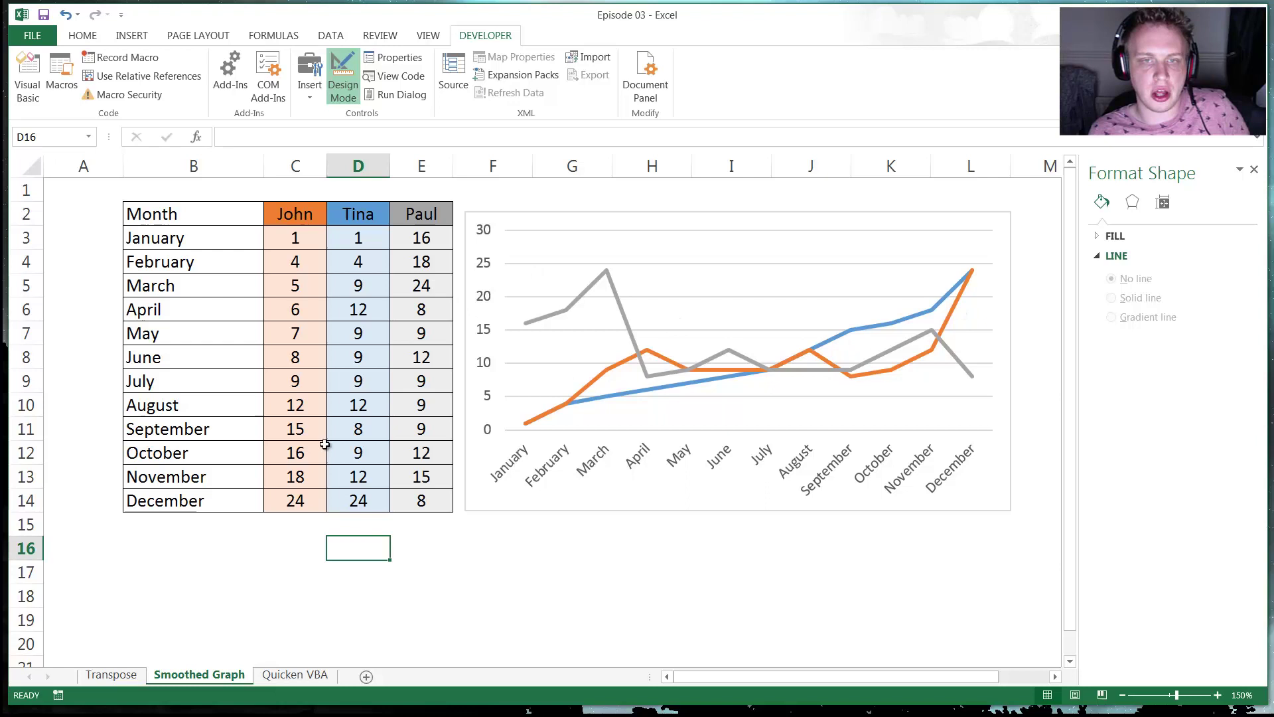
Step: Look over the Quicken VBA sheet's cells and Count button, then return to the Transpose sheet
click(302, 680)
click(327, 207)
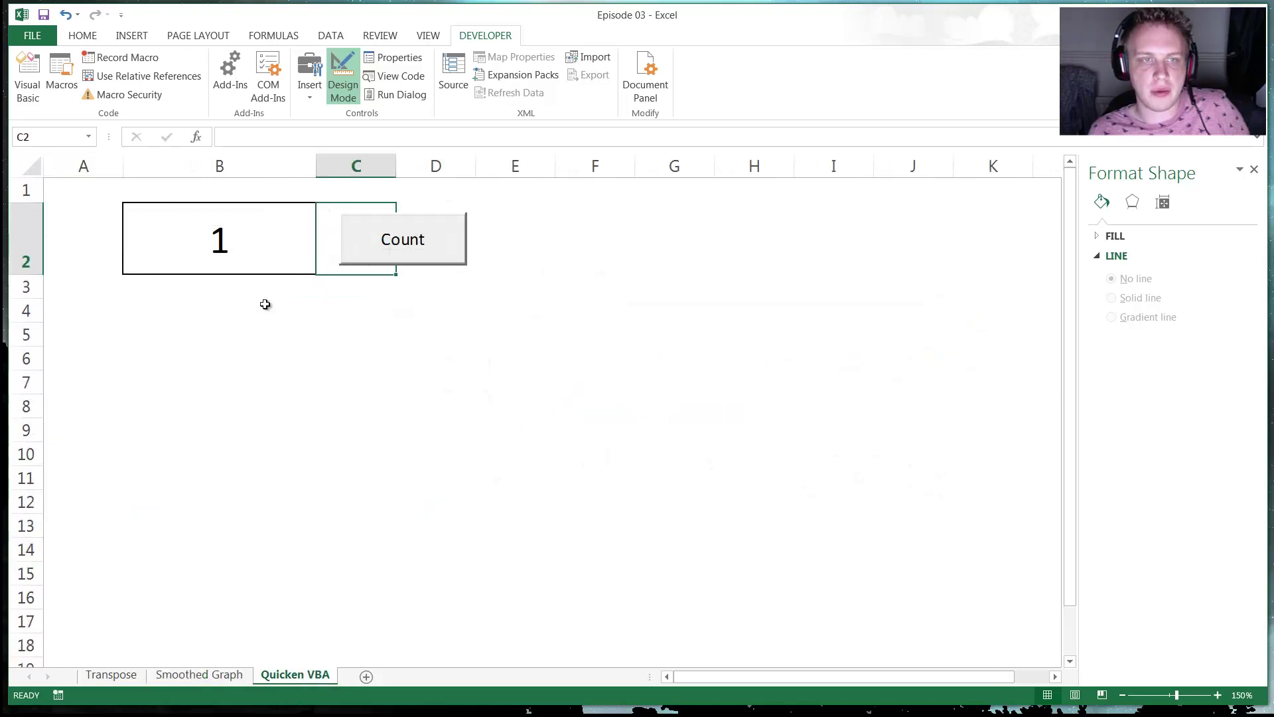
click(292, 358)
key(Right)
click(214, 339)
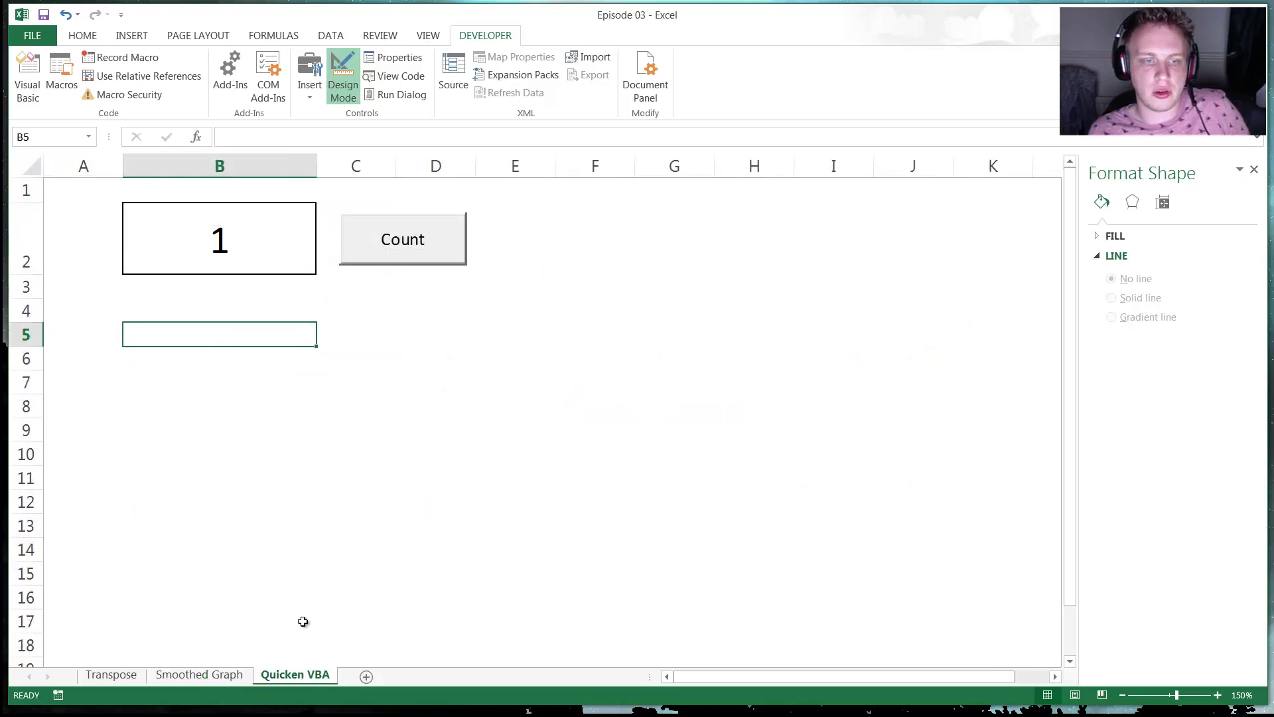
click(281, 310)
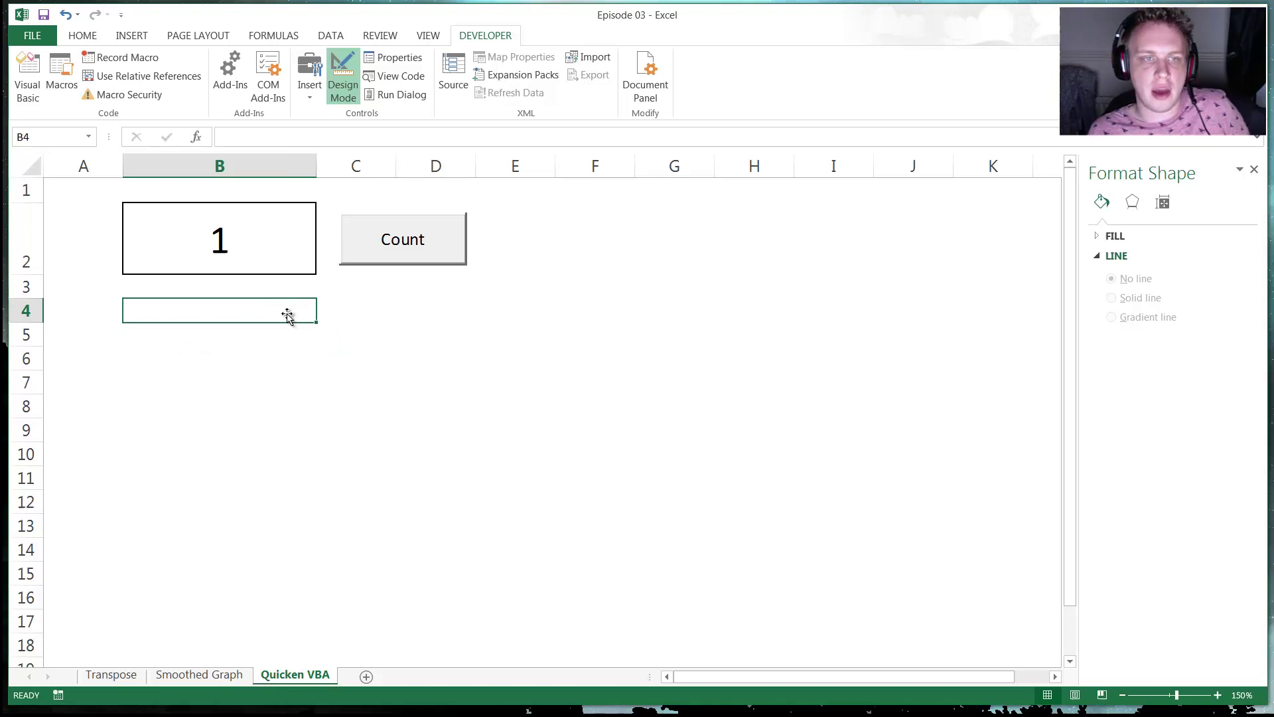
click(322, 306)
click(283, 307)
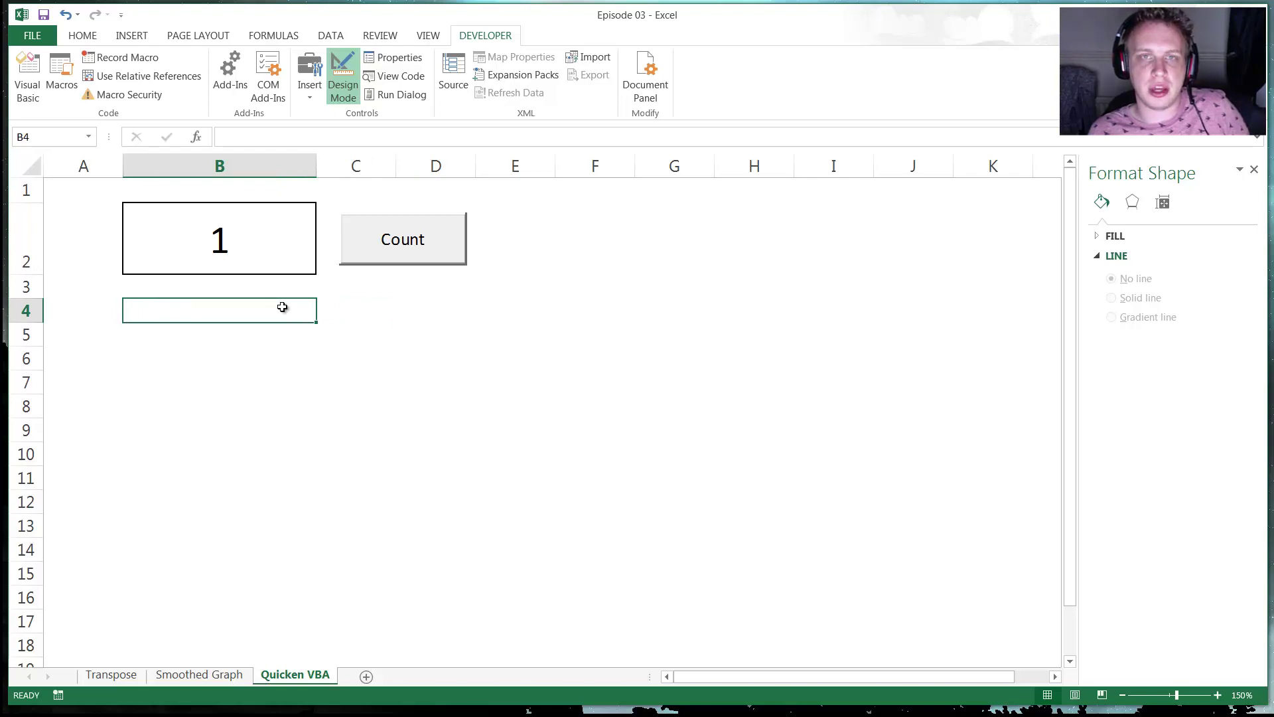
click(338, 304)
click(288, 308)
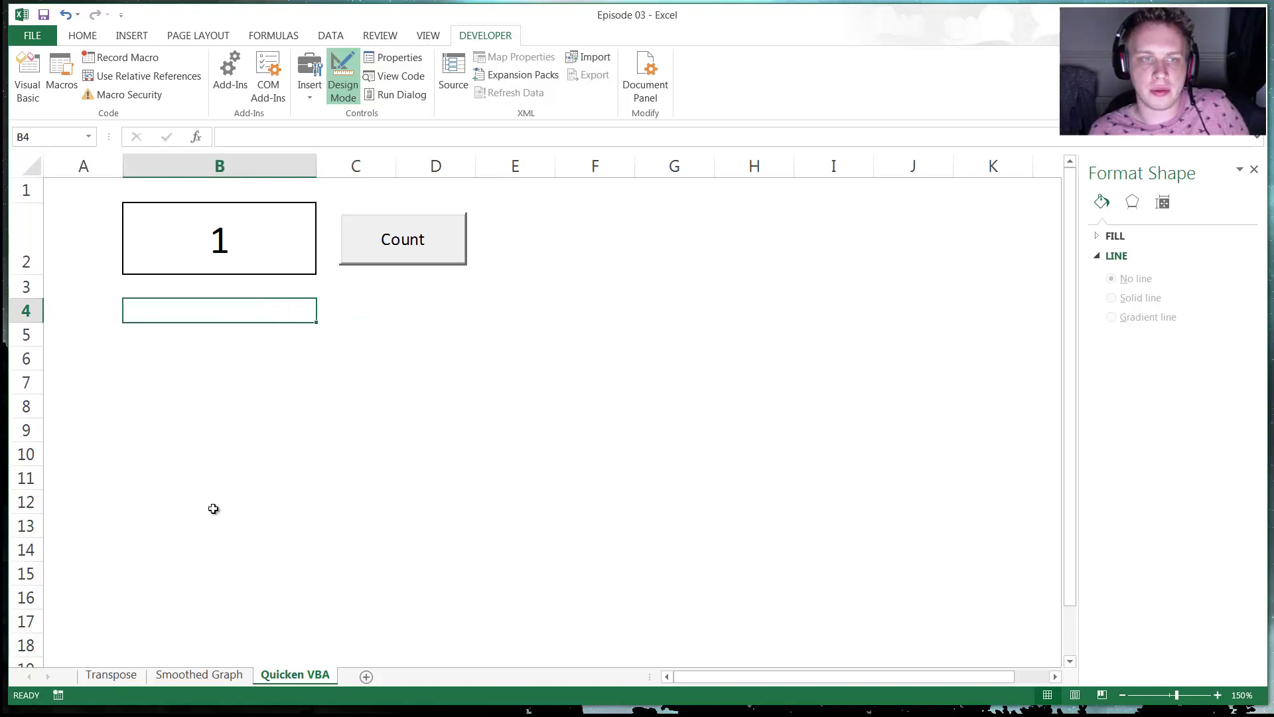
click(111, 674)
Step: Copy the six name headers in B1:G1, John through Rennie
click(315, 499)
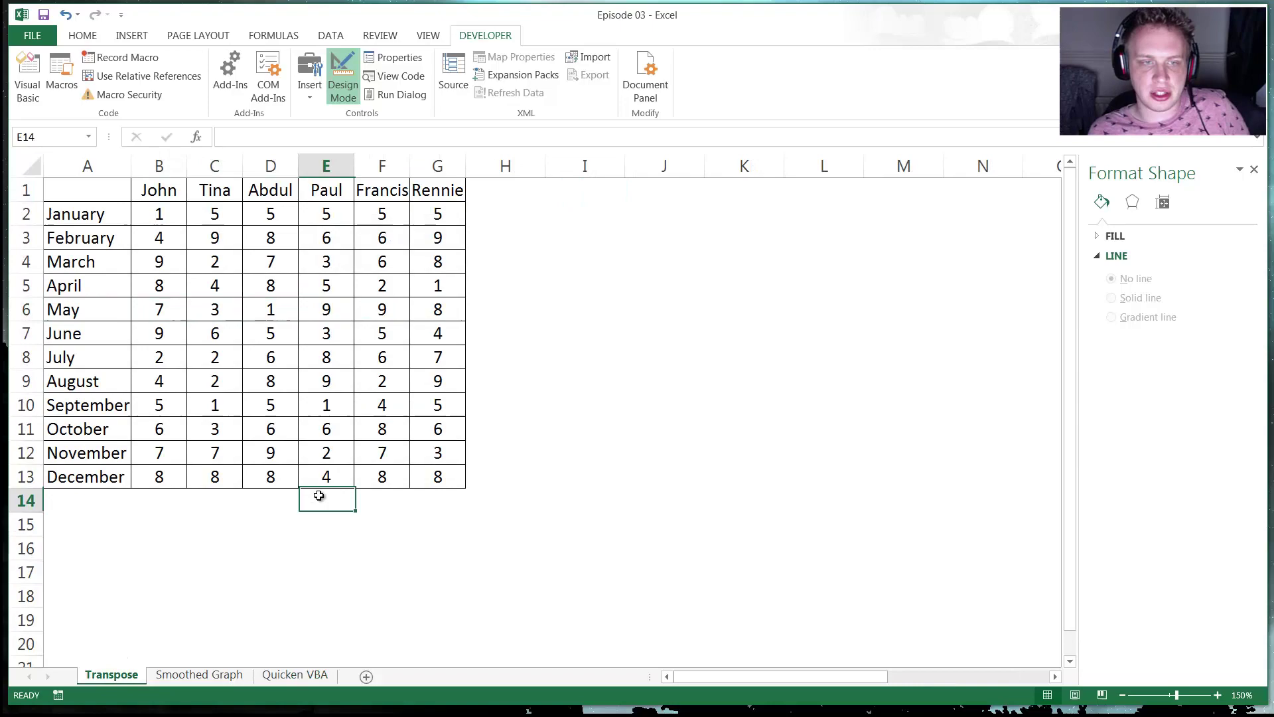
click(289, 520)
click(220, 518)
click(160, 519)
click(126, 504)
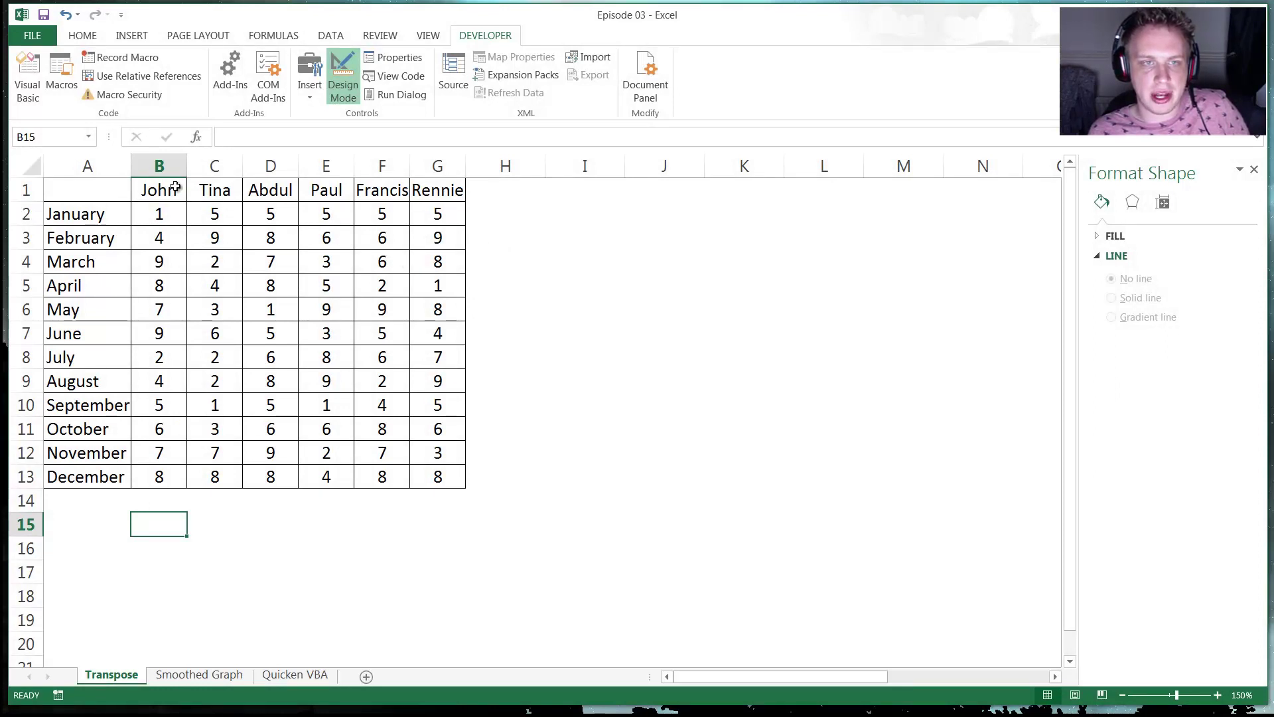
drag(152, 191, 336, 190)
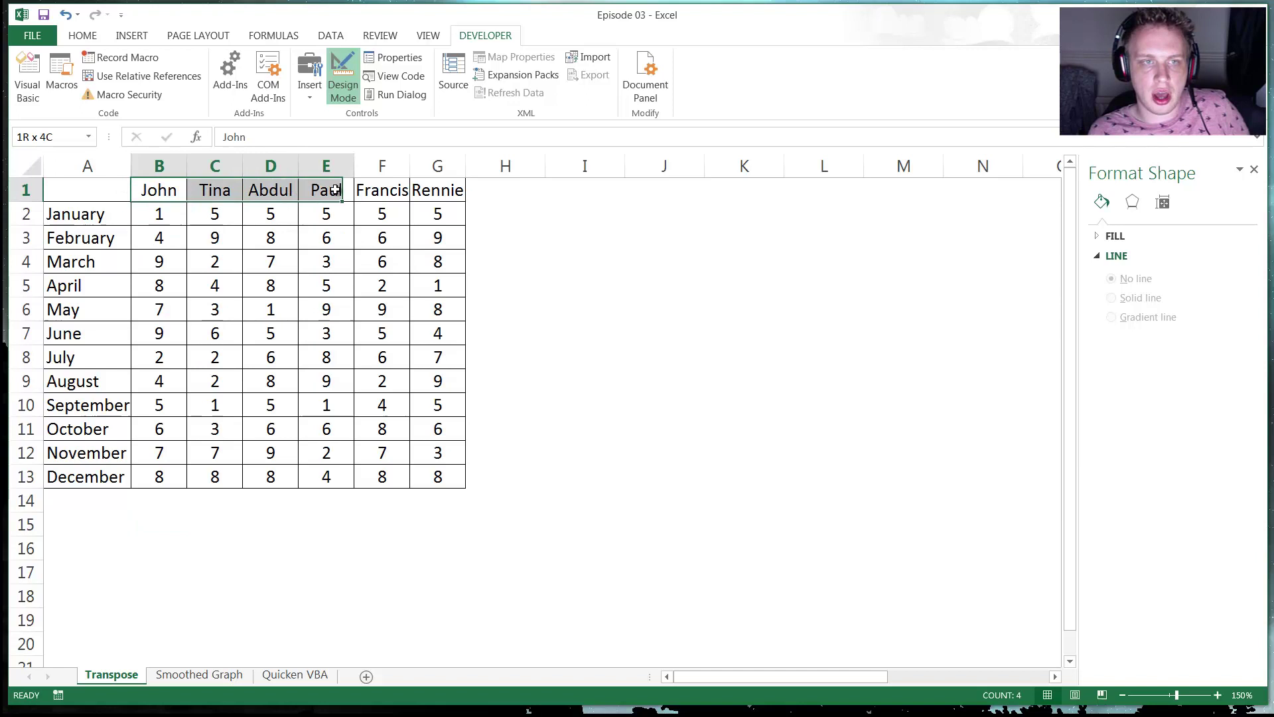
drag(415, 190, 438, 191)
right_click(310, 197)
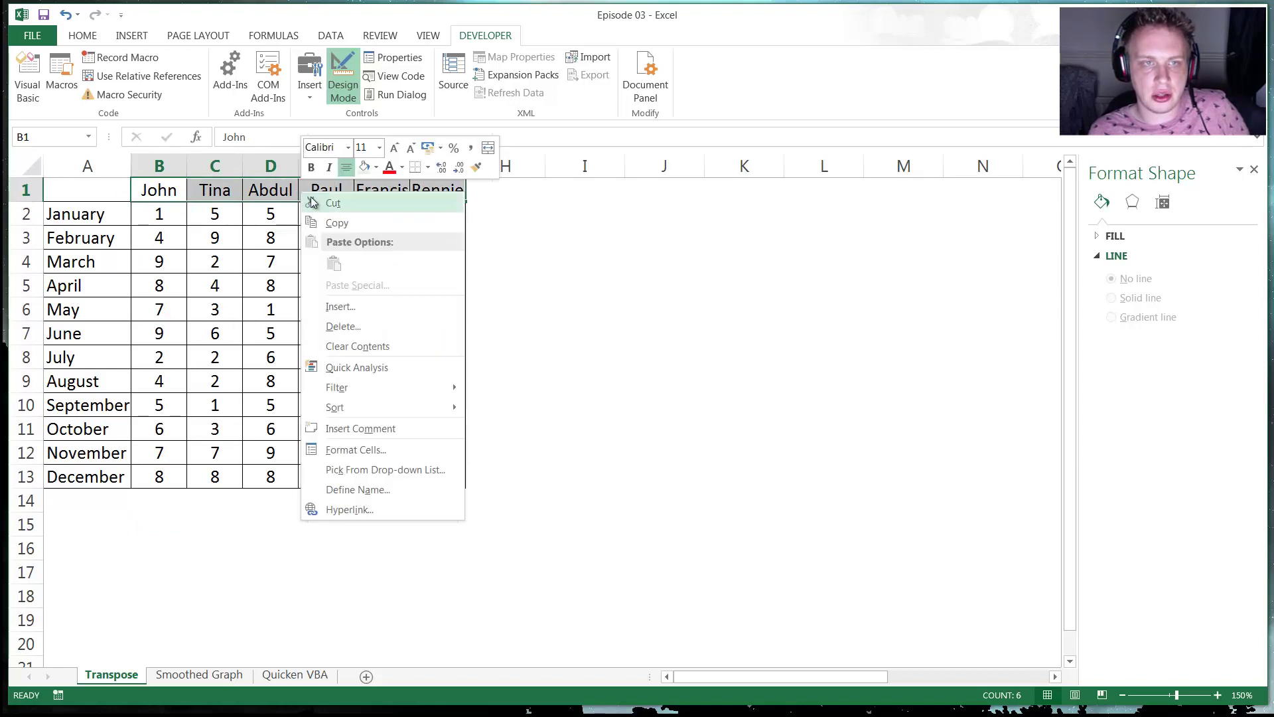
click(338, 224)
Step: Paste the names transposed into J2:J7 using Paste Special with Transpose
click(670, 214)
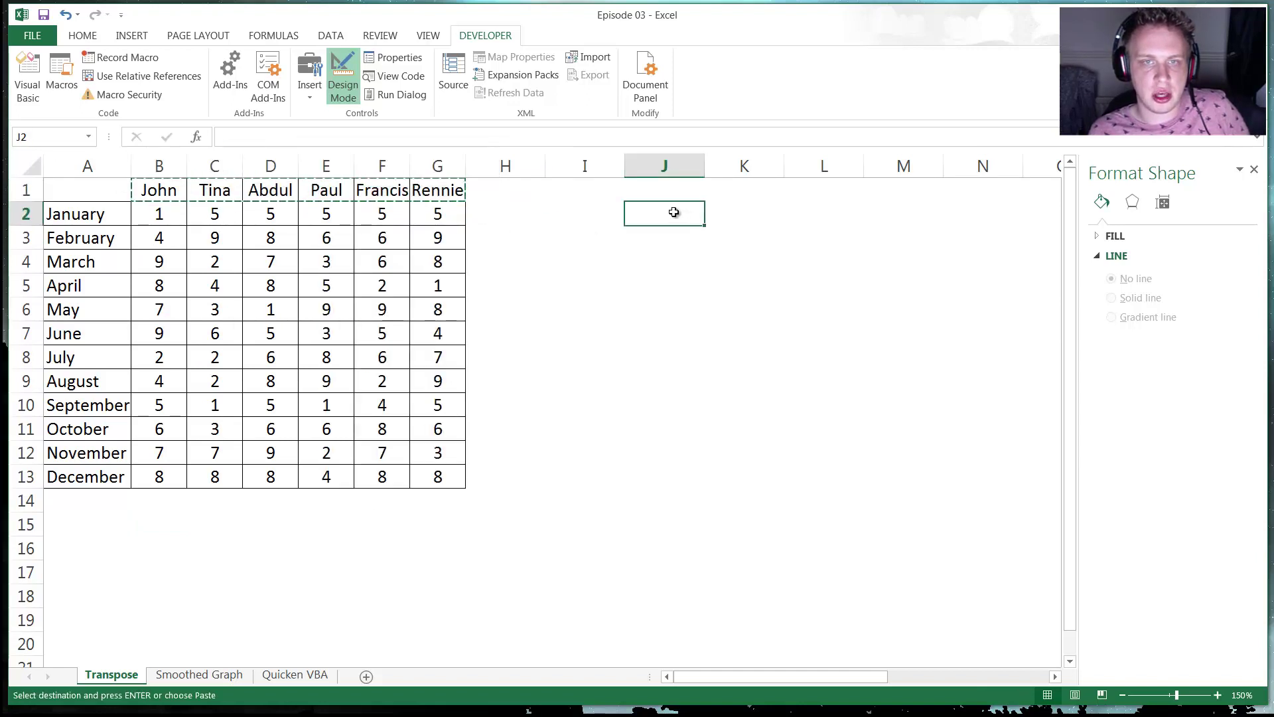
right_click(672, 212)
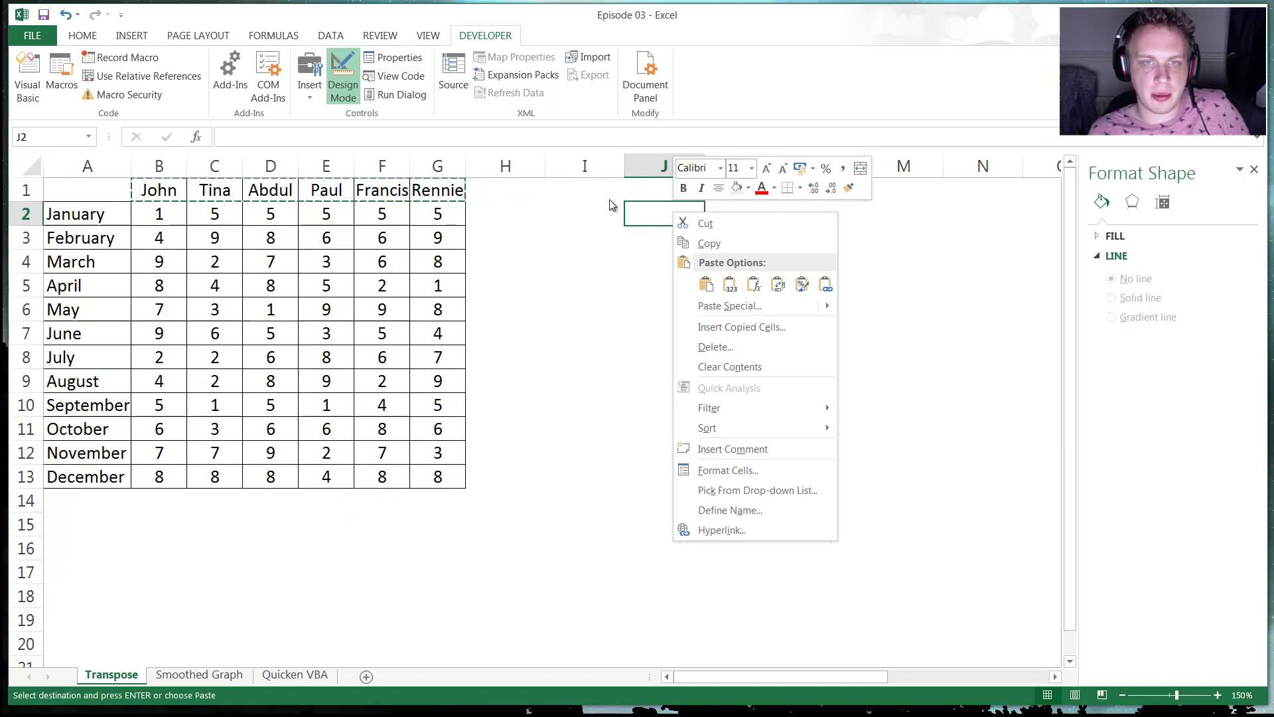
mouse_move(823, 306)
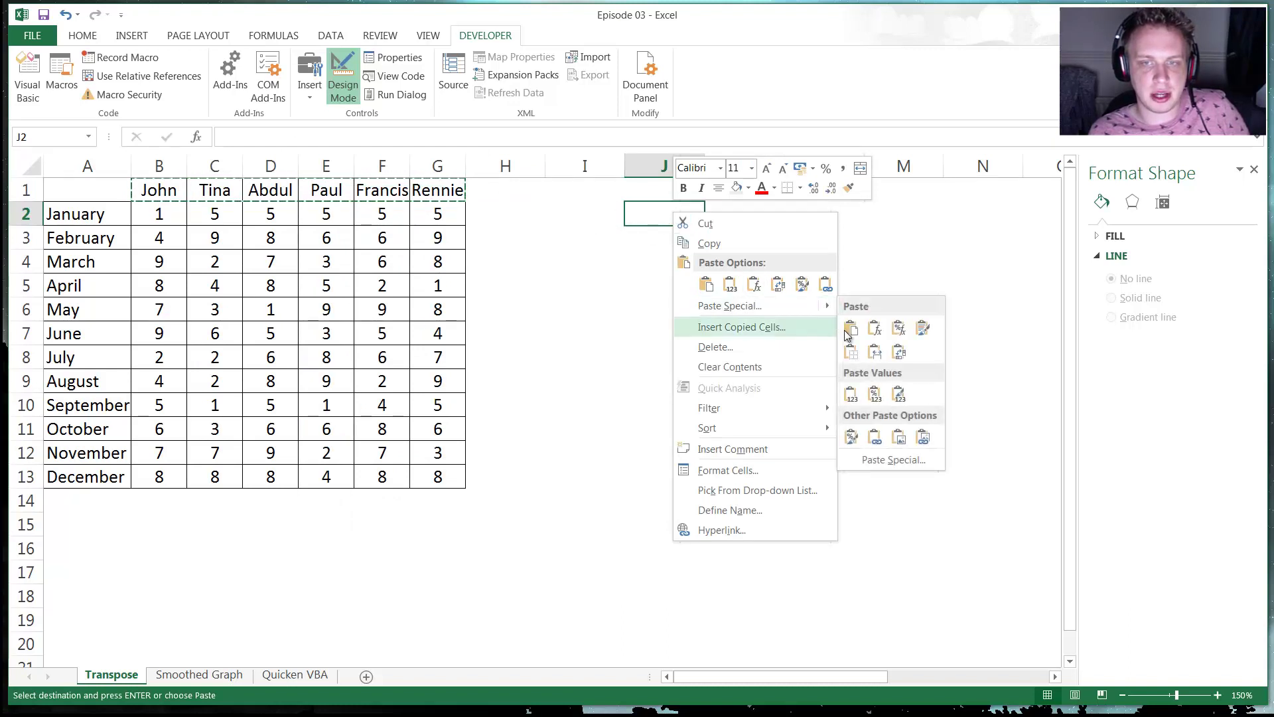
click(909, 463)
drag(845, 335, 319, 245)
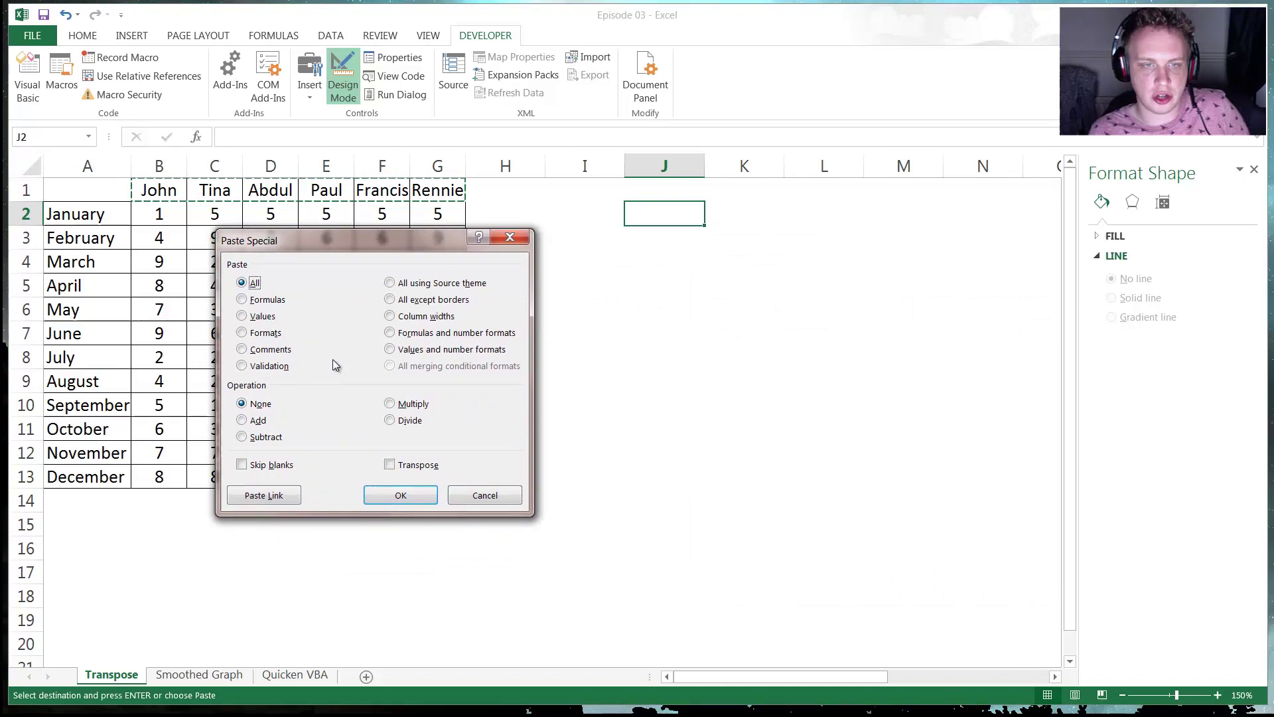
click(390, 464)
click(399, 495)
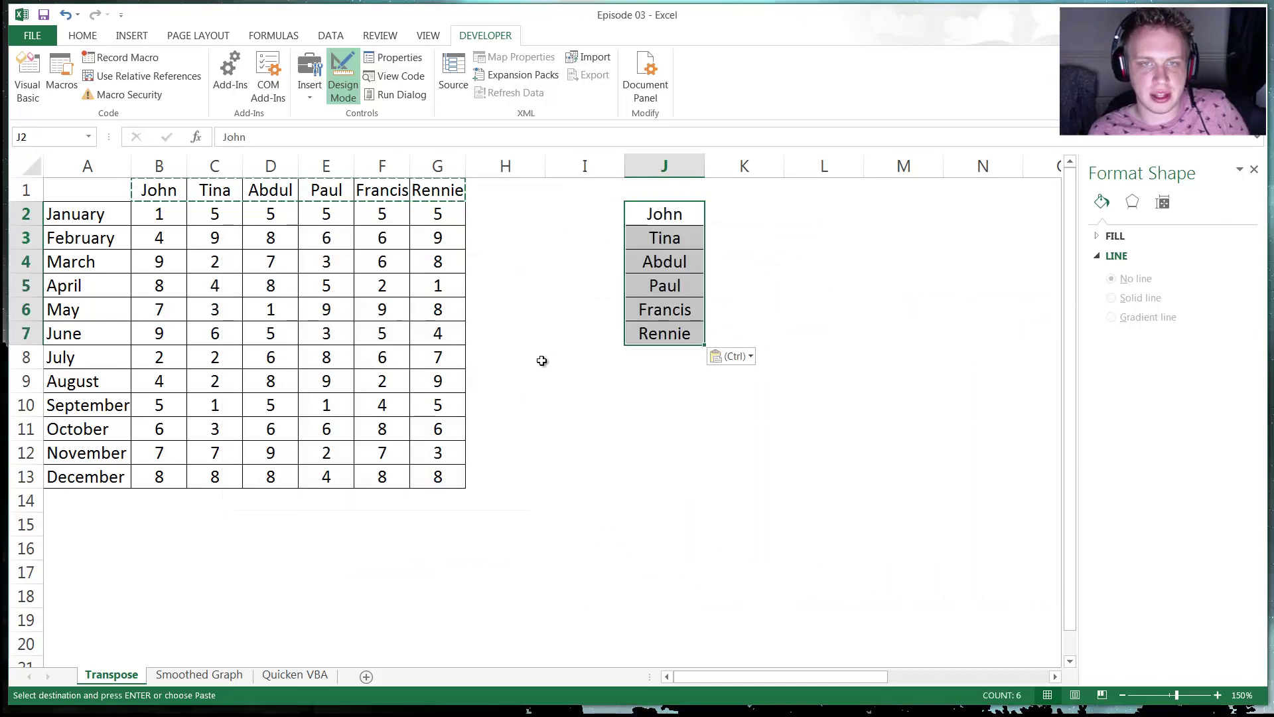
Step: Try a plain paste of the names across row 1 from J1, then undo it
click(760, 268)
click(635, 208)
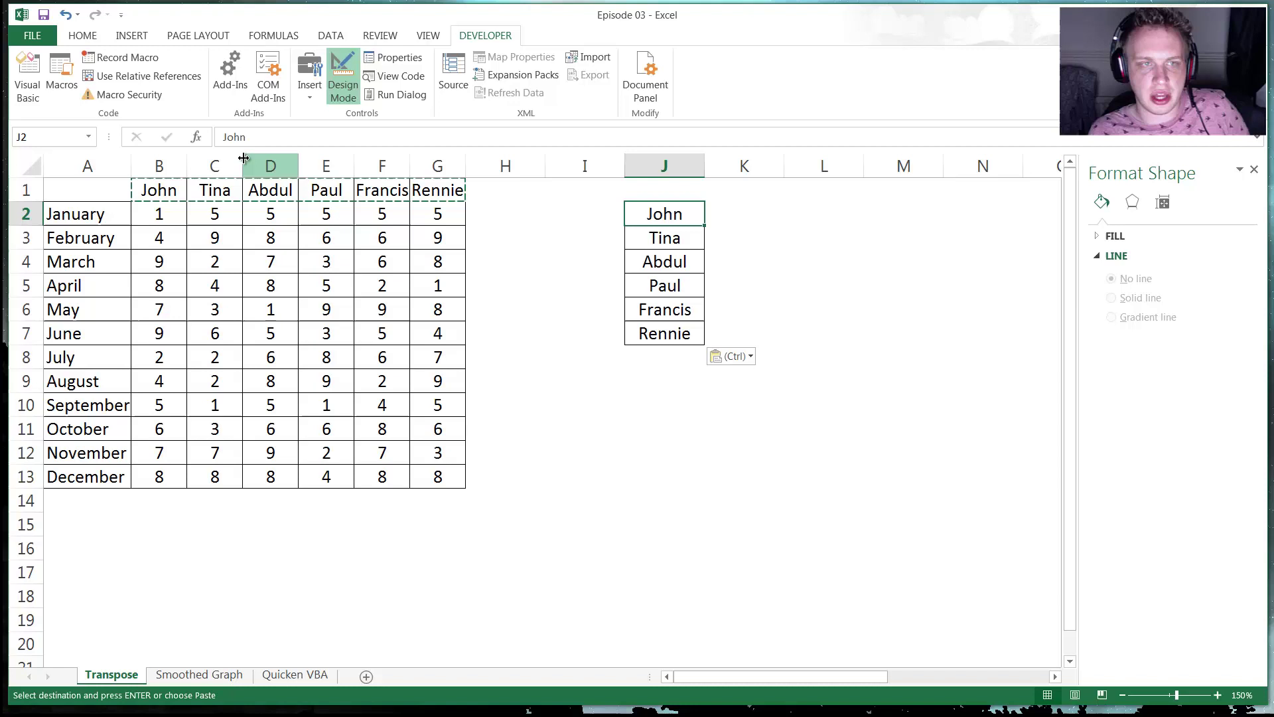
drag(156, 191, 396, 198)
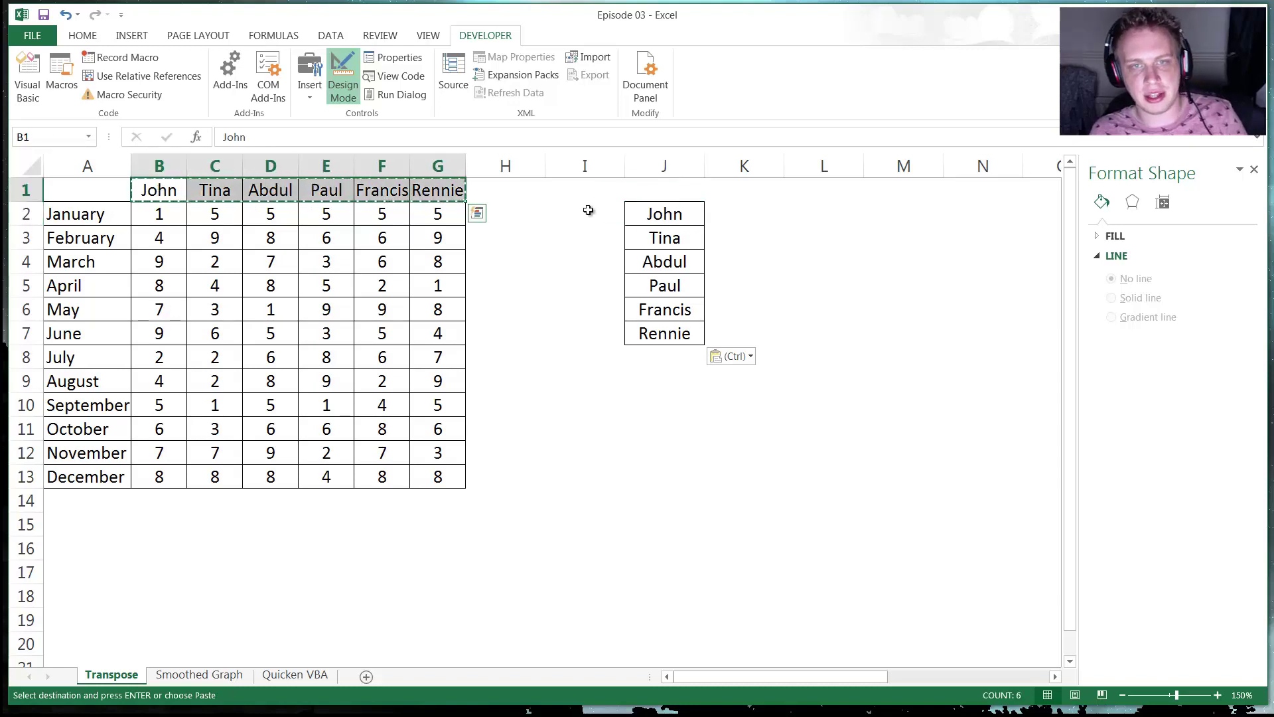
click(682, 193)
key(ctrl+v)
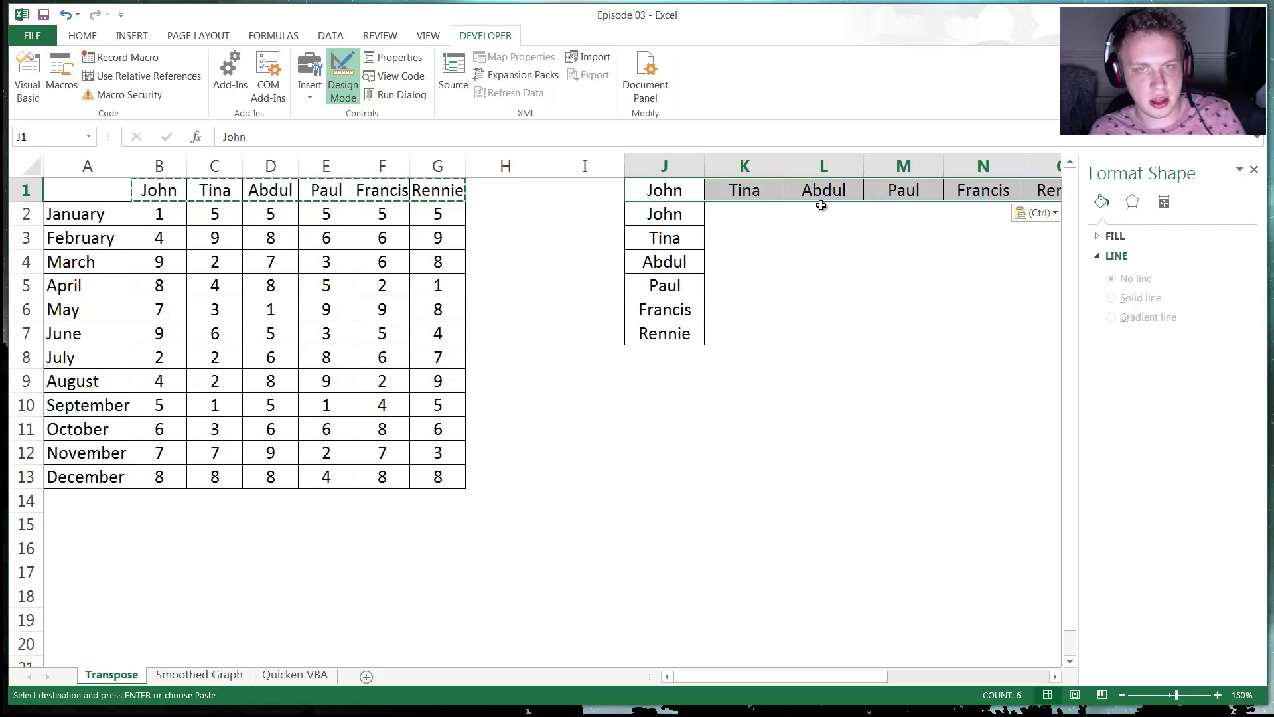
key(ctrl+z)
Step: Clear the transposed names from J2:J7
key(Down)
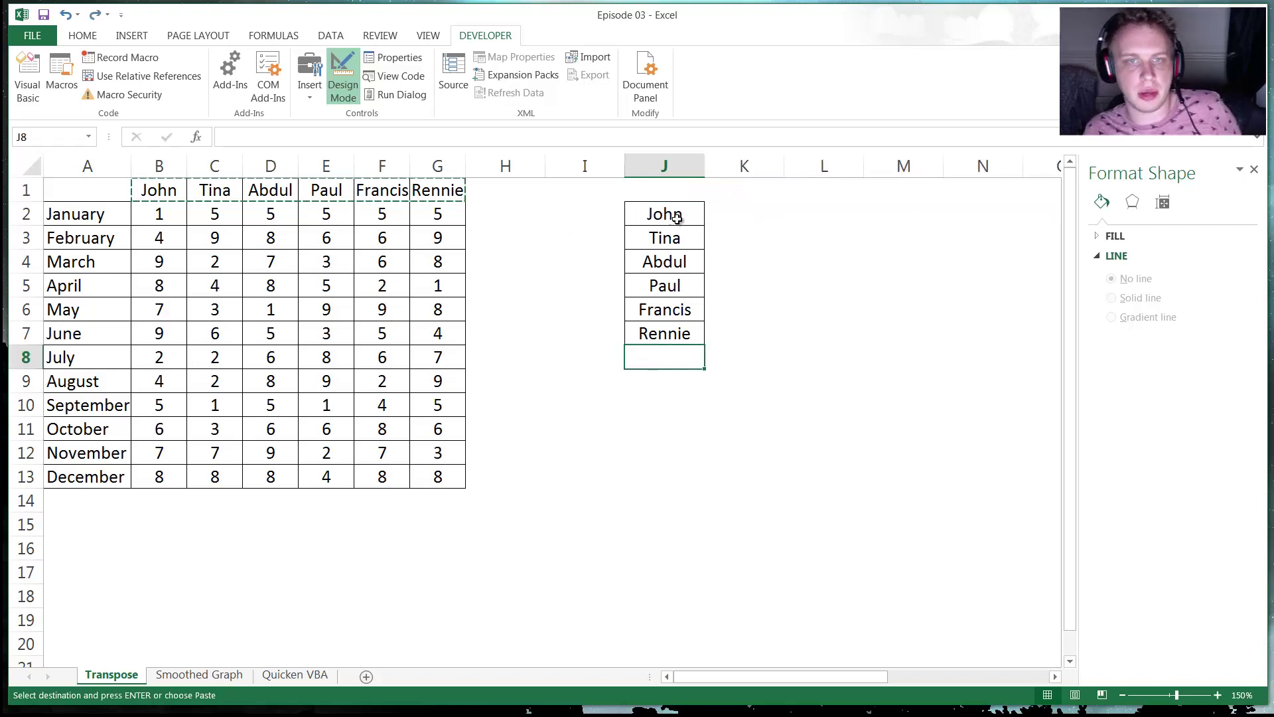
drag(676, 217, 667, 335)
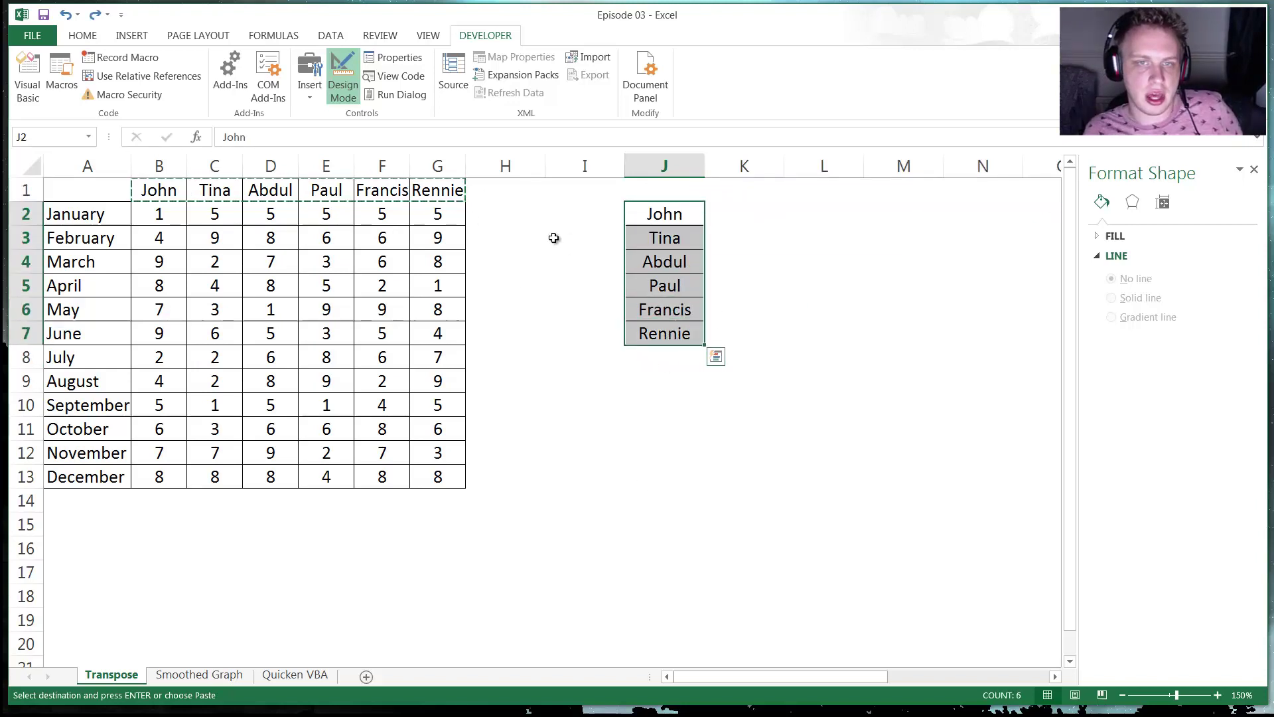
key(Delete)
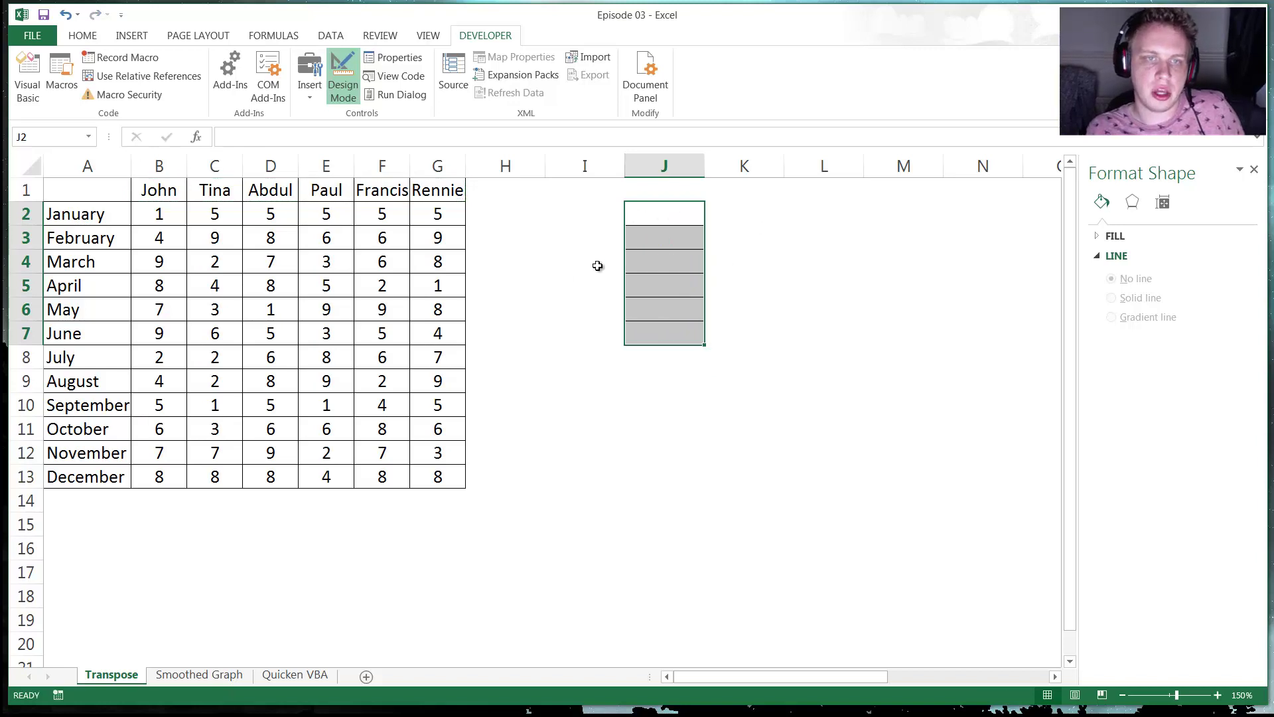
Step: Copy months A2:A13, paste them transposed across row 16 from C16, then undo
drag(83, 217, 92, 473)
key(ctrl+c)
right_click(220, 539)
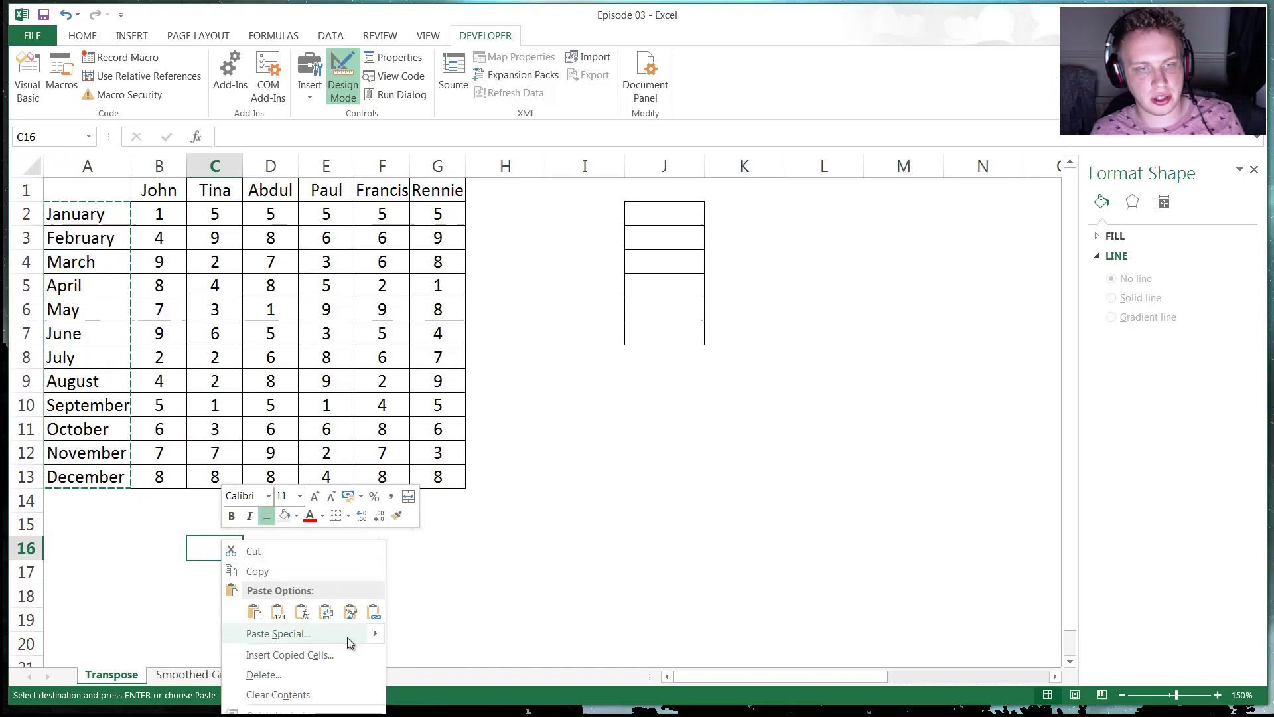
click(345, 634)
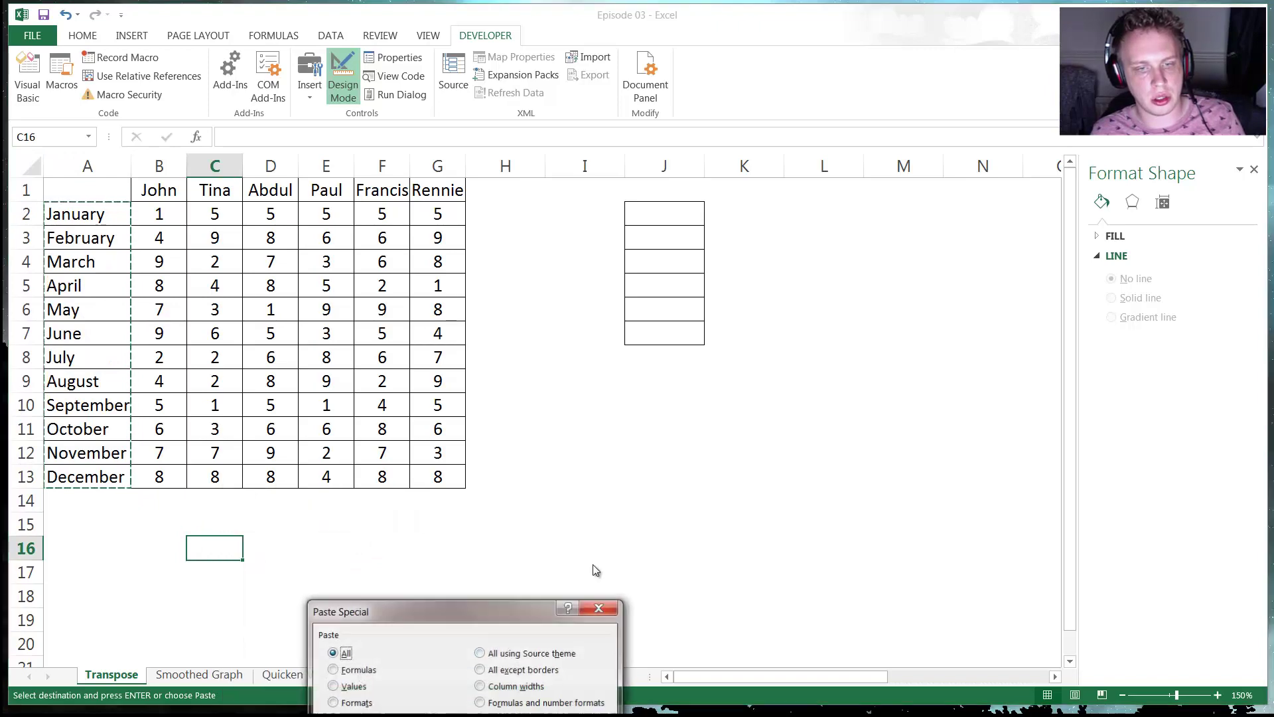
click(525, 518)
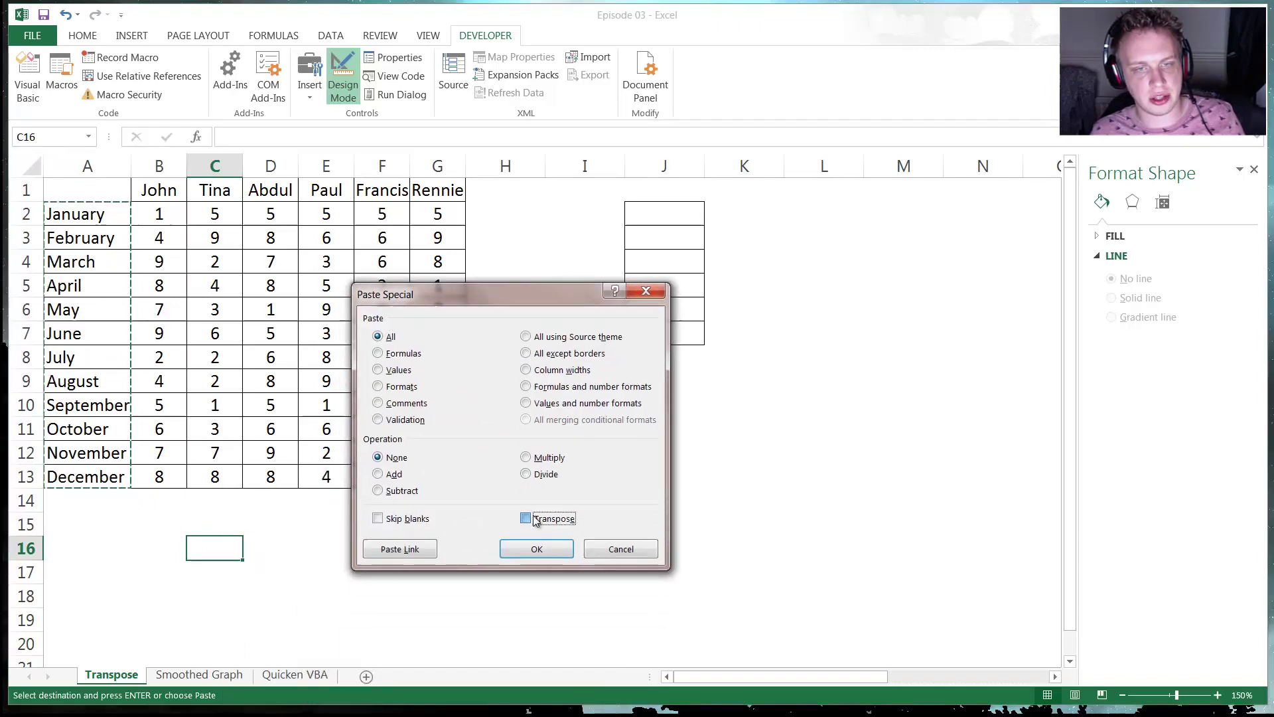
click(536, 549)
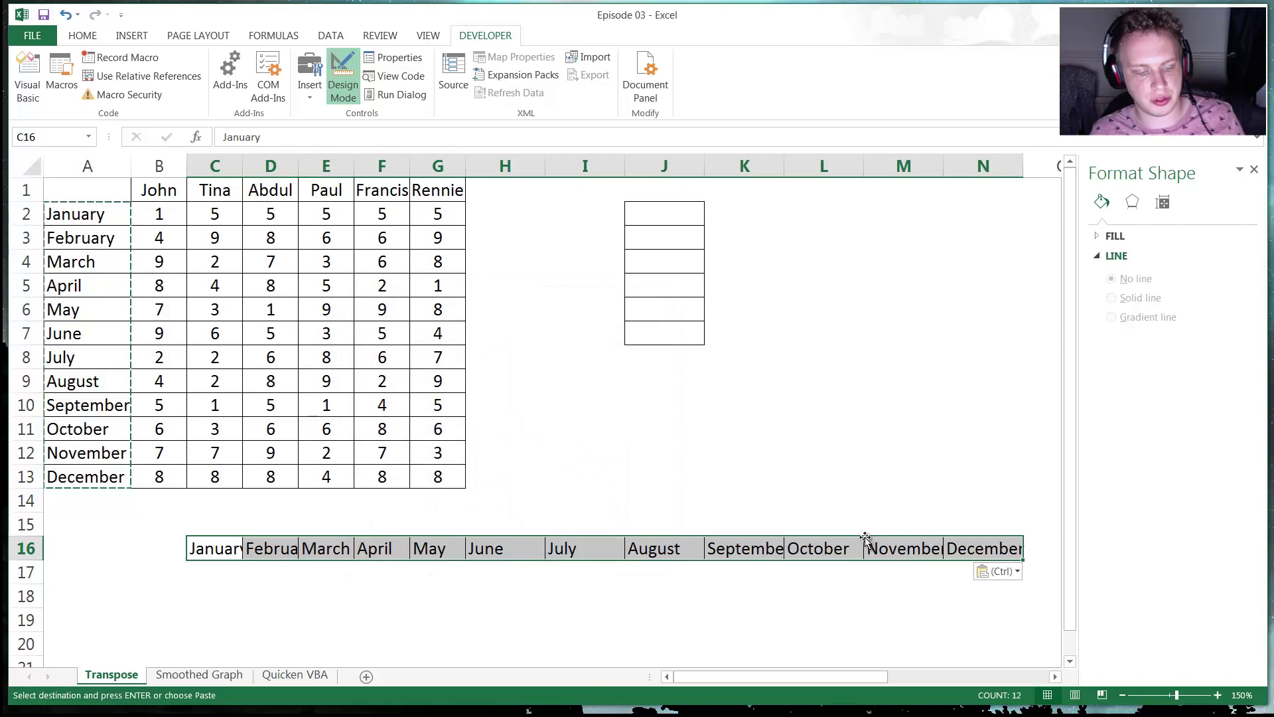
key(ctrl+z)
click(597, 428)
click(663, 381)
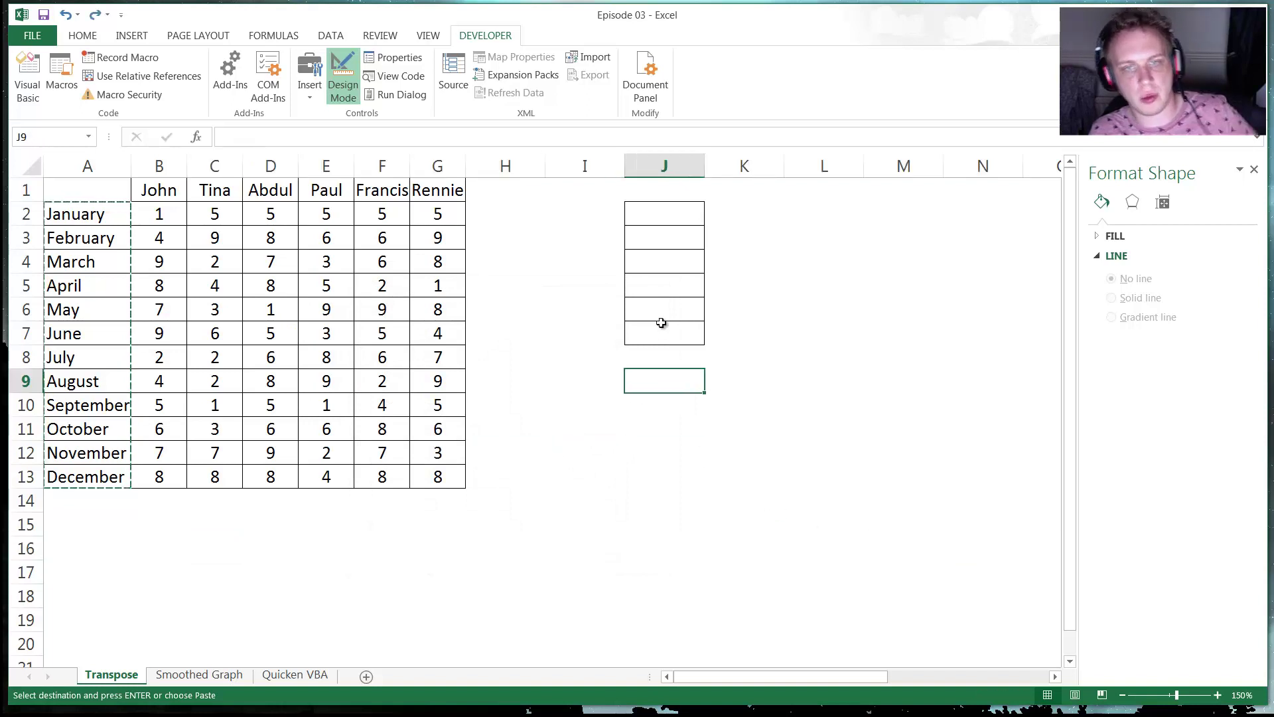
Step: Delete the leftover column J
right_click(662, 168)
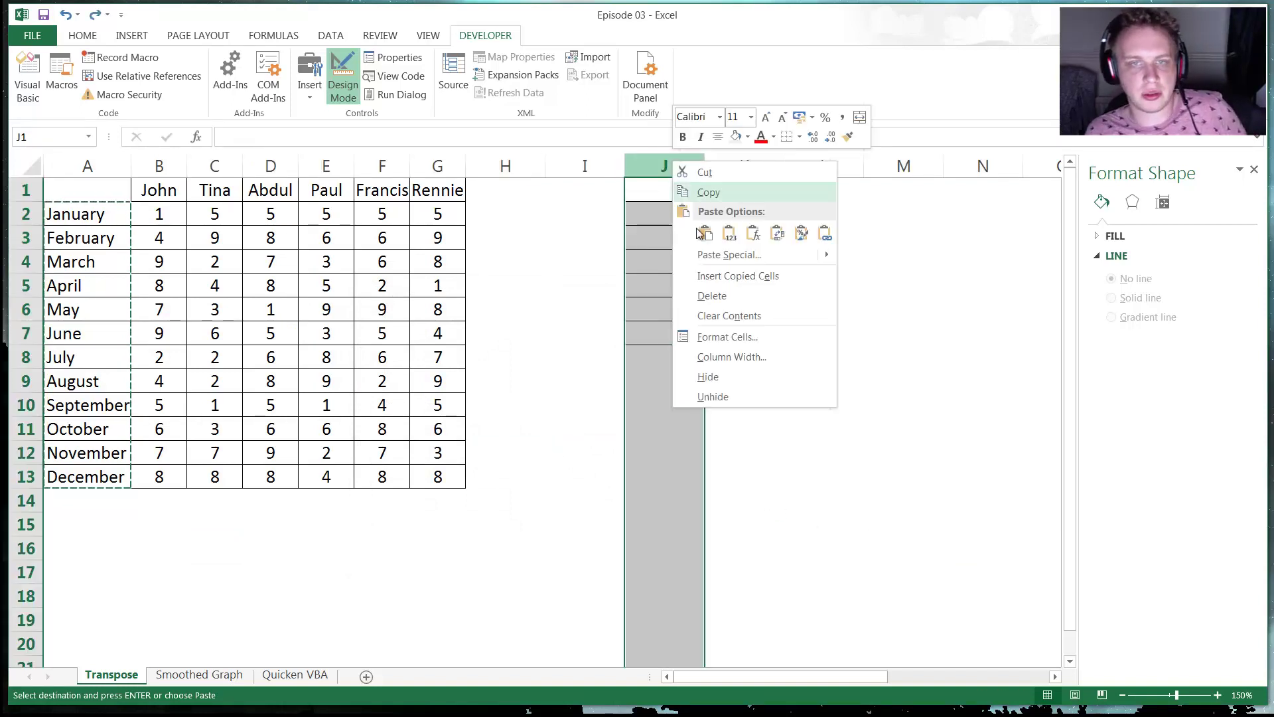
click(749, 300)
click(648, 285)
click(548, 362)
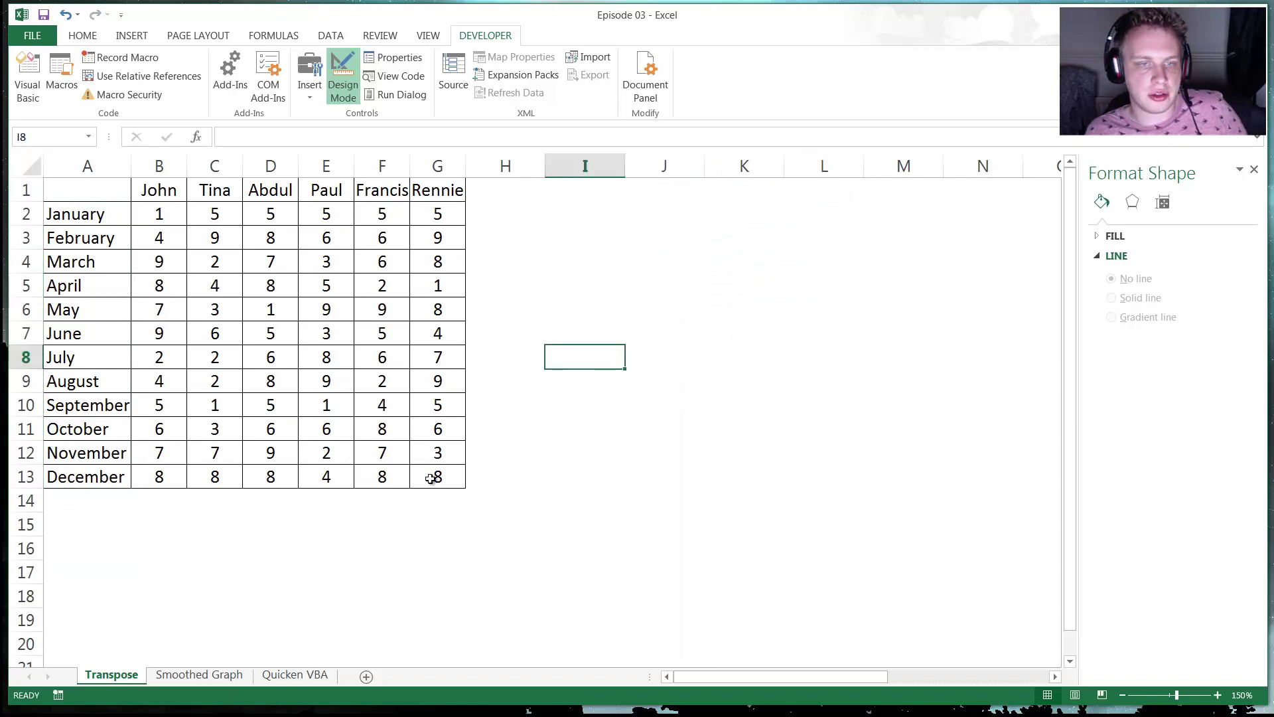
Step: Copy the table A1:G13 and paste it transposed starting at I1
drag(430, 478, 71, 188)
right_click(119, 259)
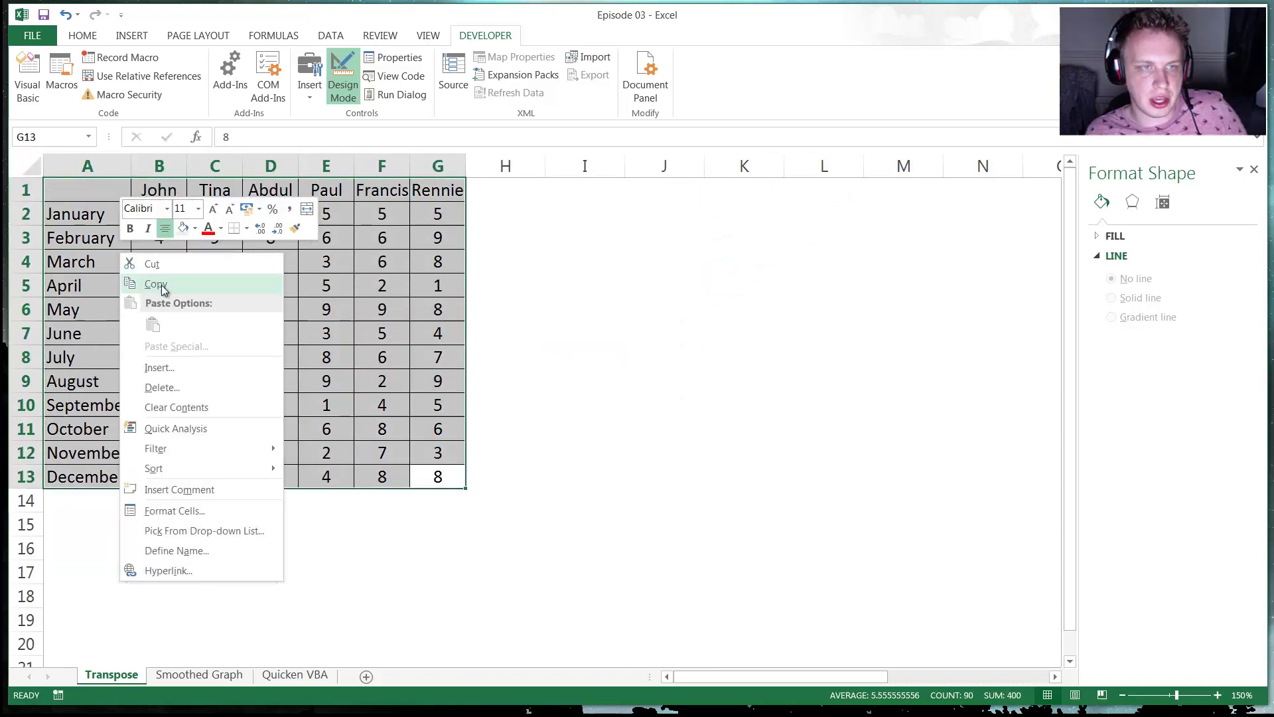
click(163, 285)
click(580, 188)
right_click(566, 189)
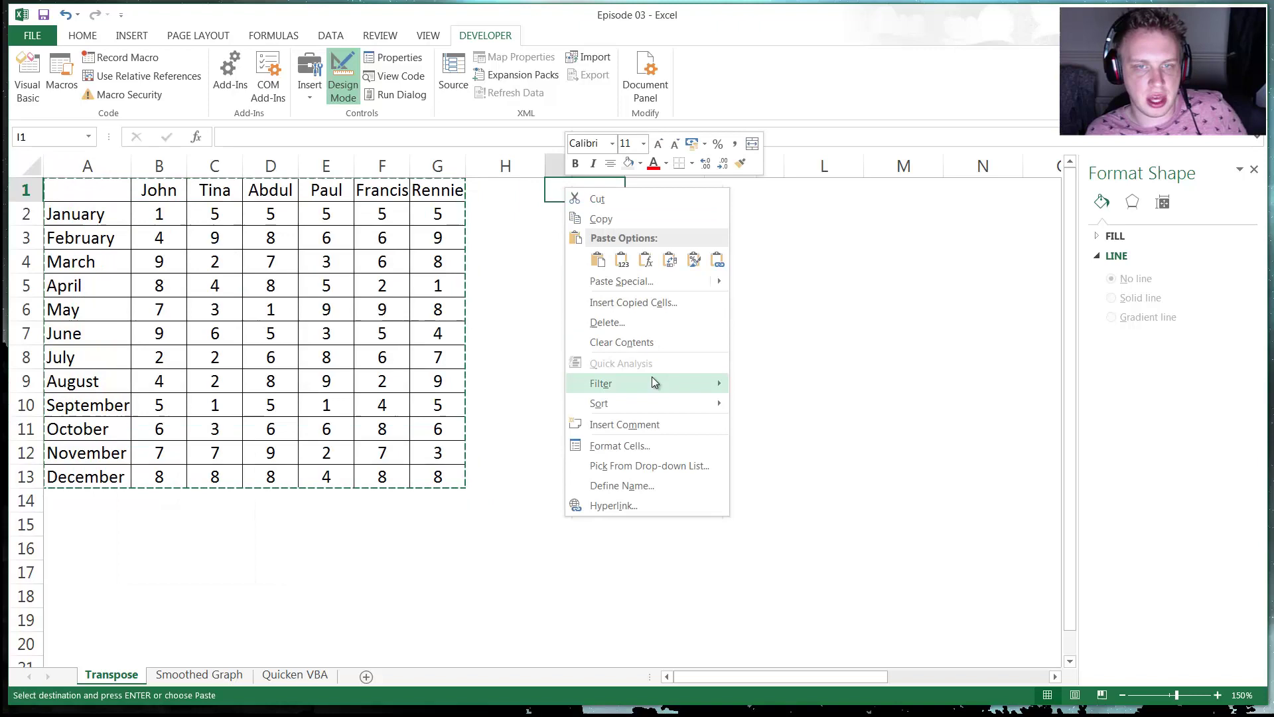
mouse_move(686, 281)
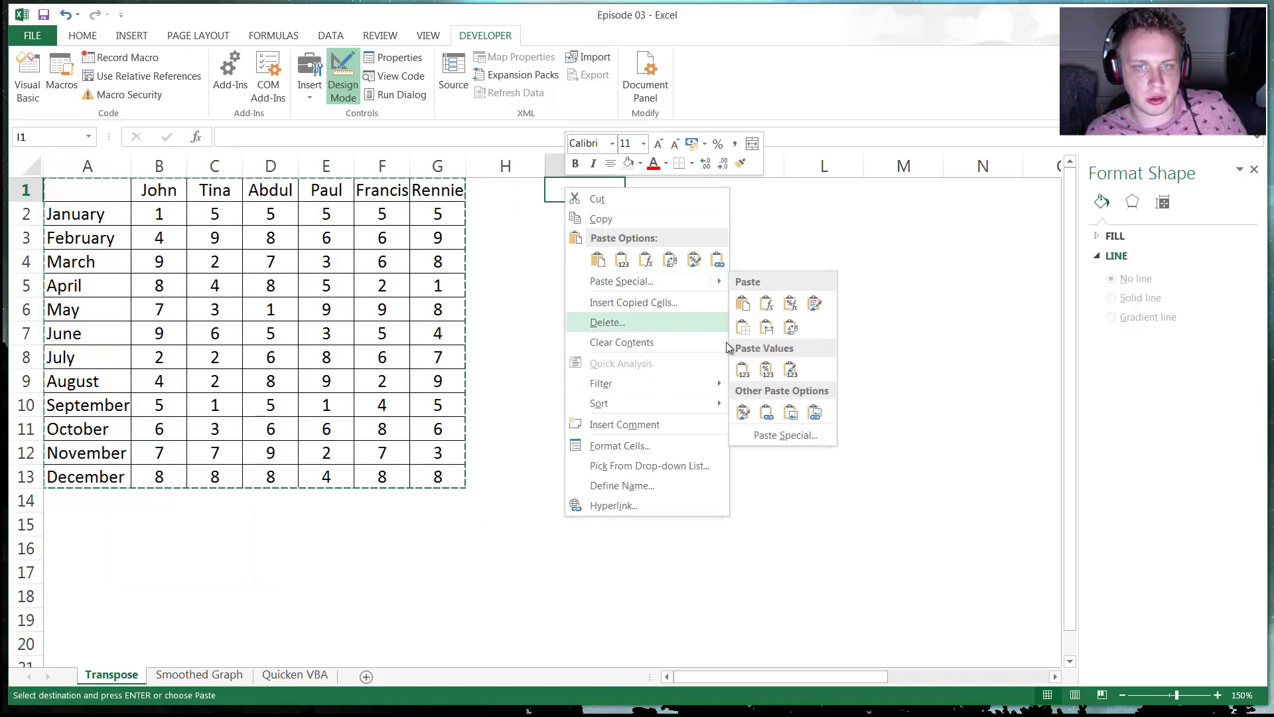
click(789, 436)
click(810, 520)
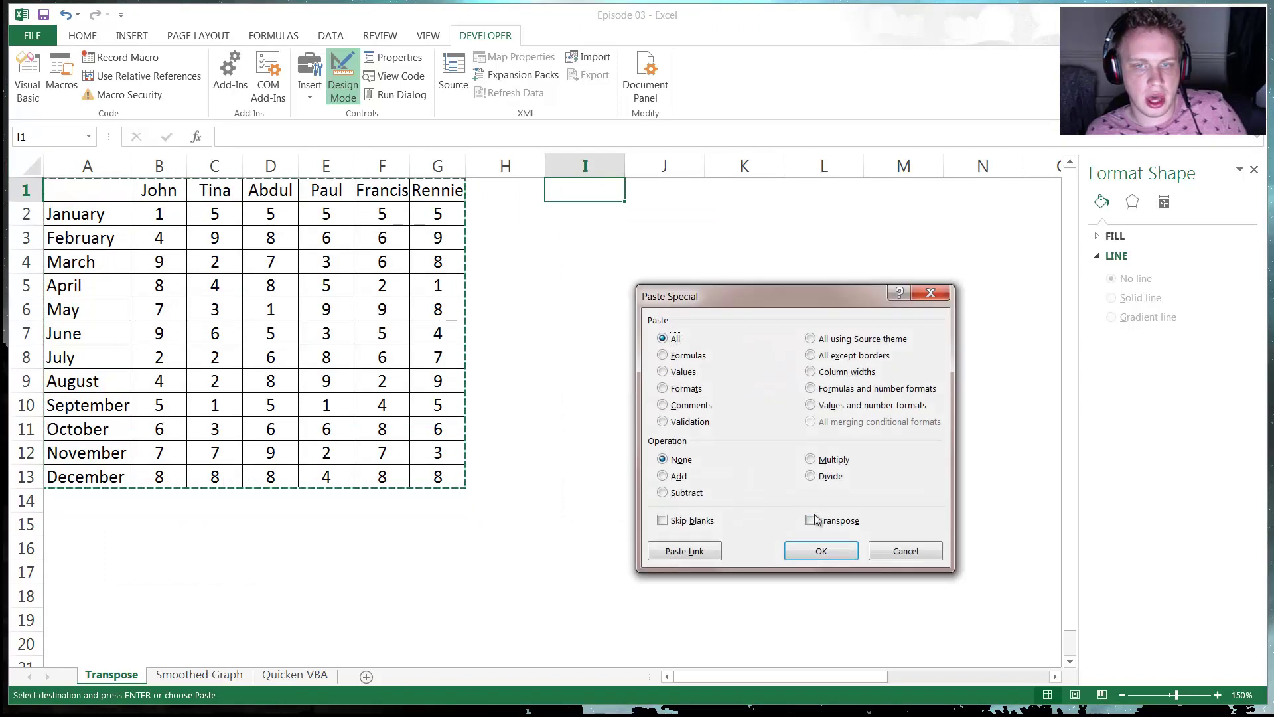
click(818, 552)
Step: Widen columns T and U so November and December fit
click(627, 402)
click(663, 380)
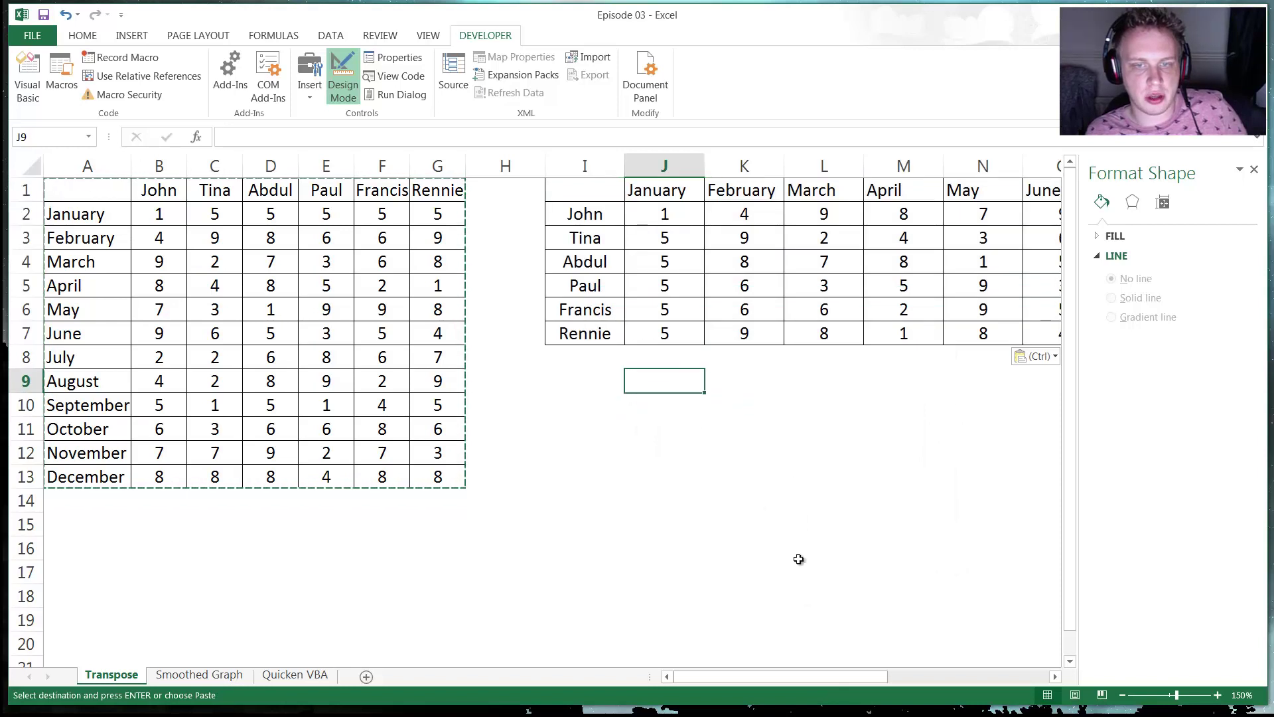
drag(801, 676, 964, 703)
drag(1000, 164, 1007, 164)
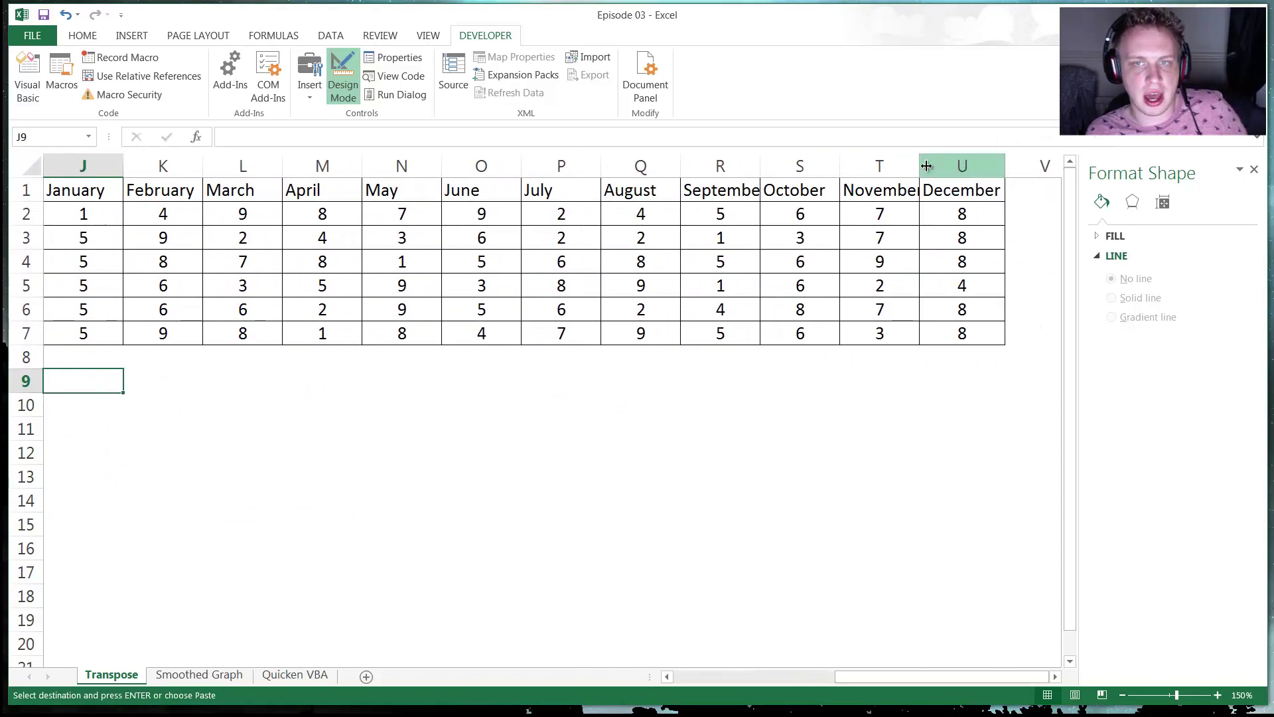
drag(919, 164, 927, 164)
click(758, 396)
click(730, 380)
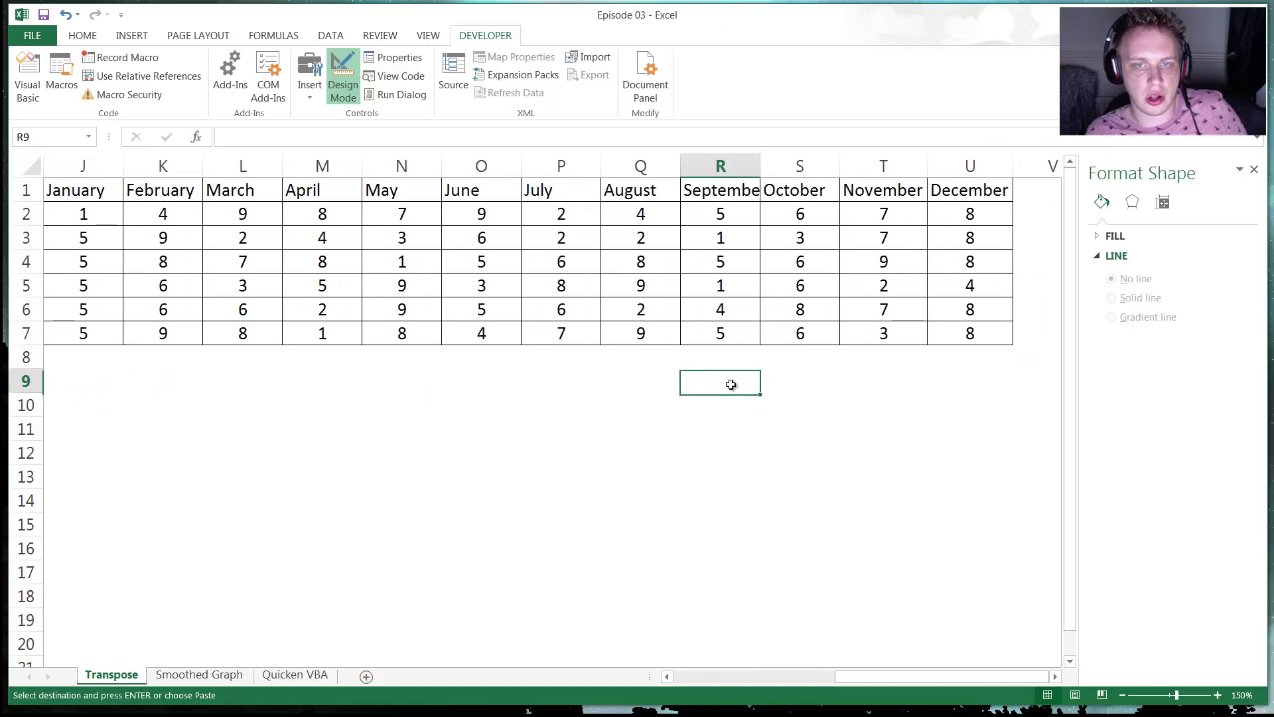
drag(837, 677, 678, 677)
click(590, 371)
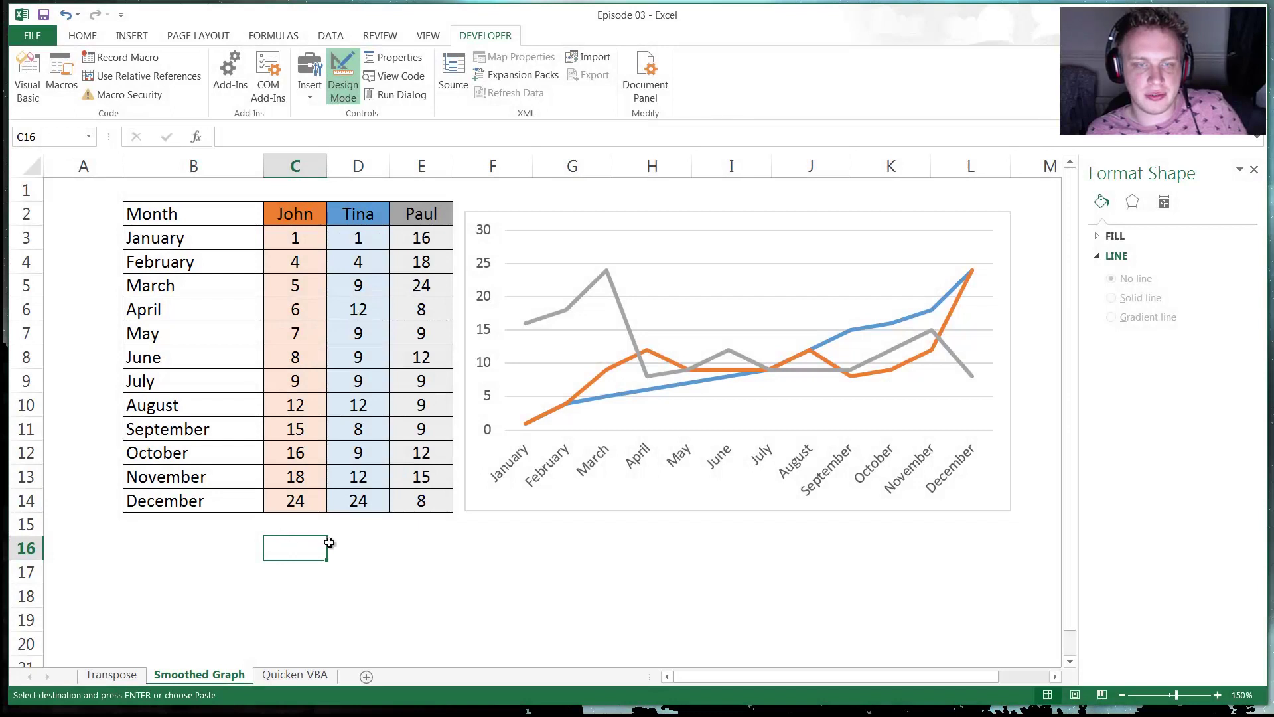
Step: Switch to the Smoothed Graph sheet and inspect a data point on John's blue line
click(382, 548)
click(423, 547)
click(379, 549)
click(303, 546)
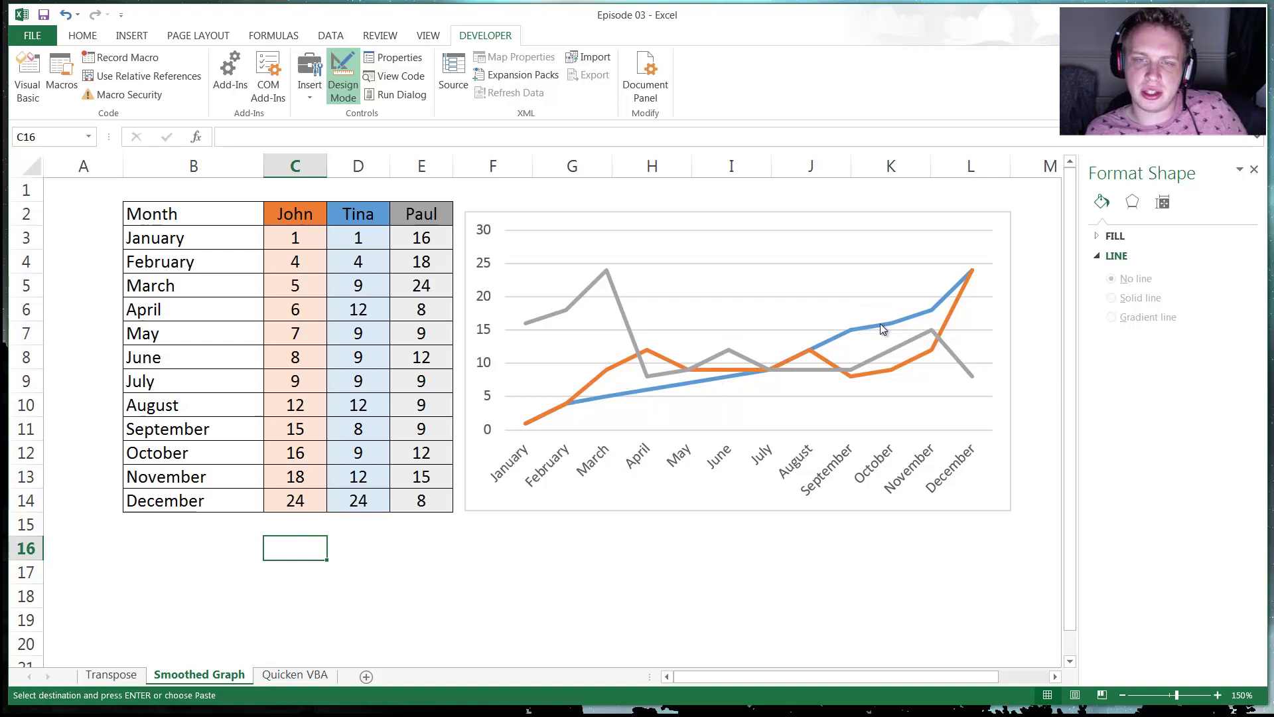
mouse_move(882, 328)
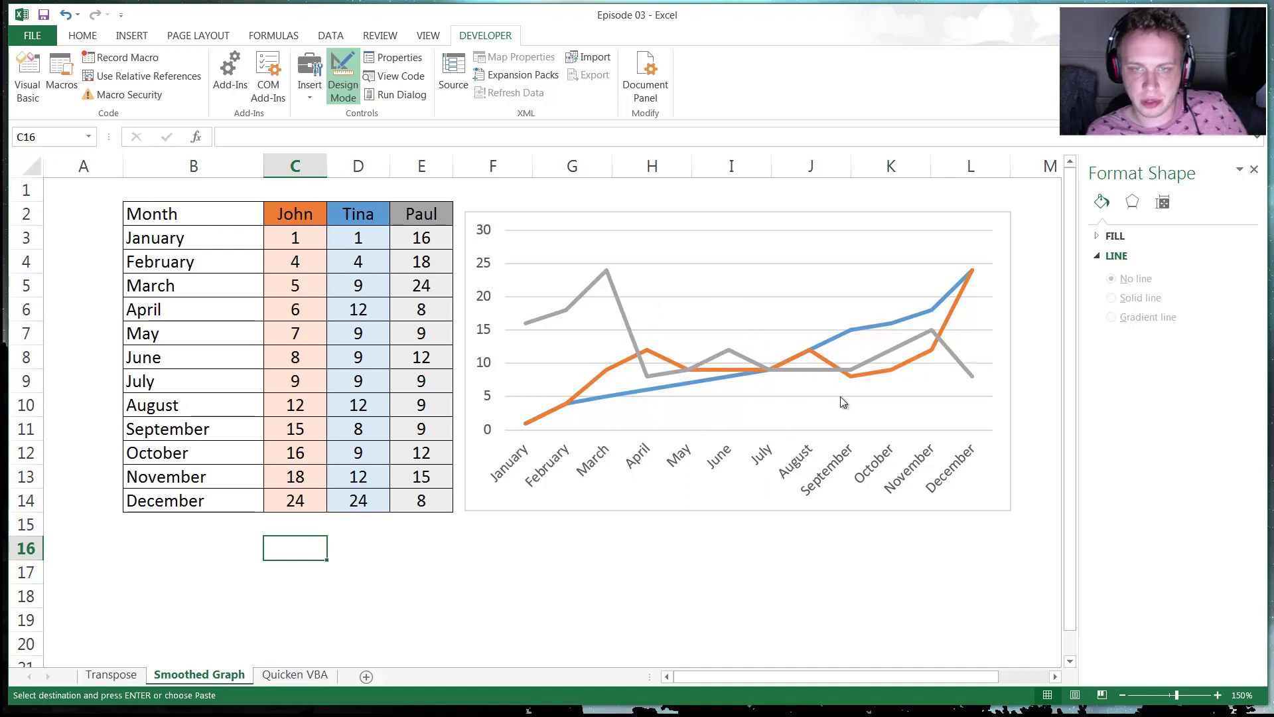
Step: Make John's blue series a smoothed line via Format Data Series > Fill & Line
click(861, 330)
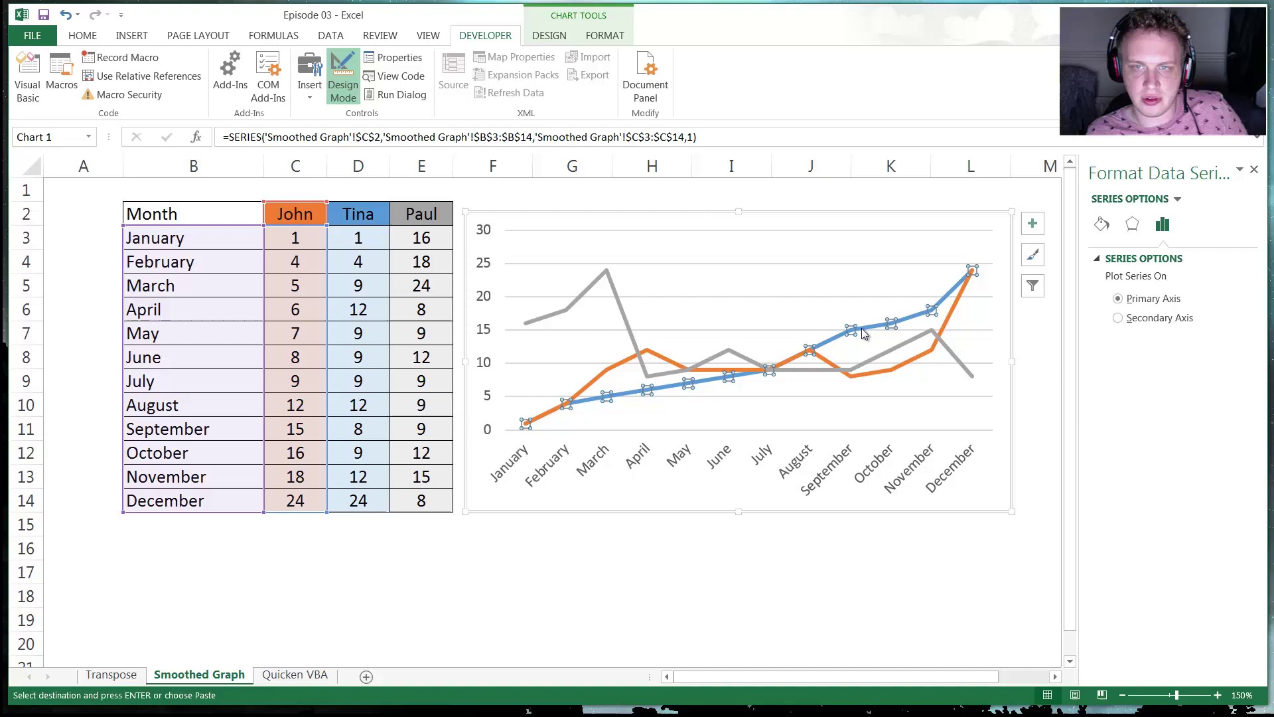
right_click(862, 328)
click(939, 479)
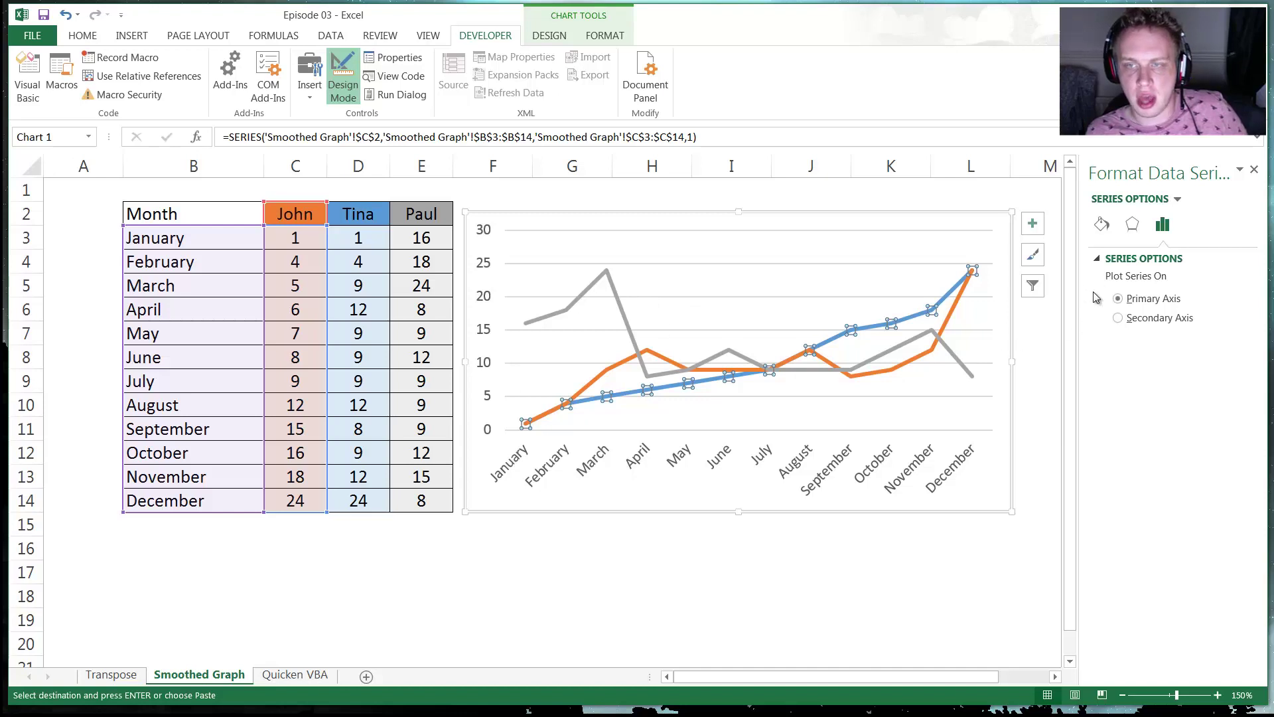
click(1101, 225)
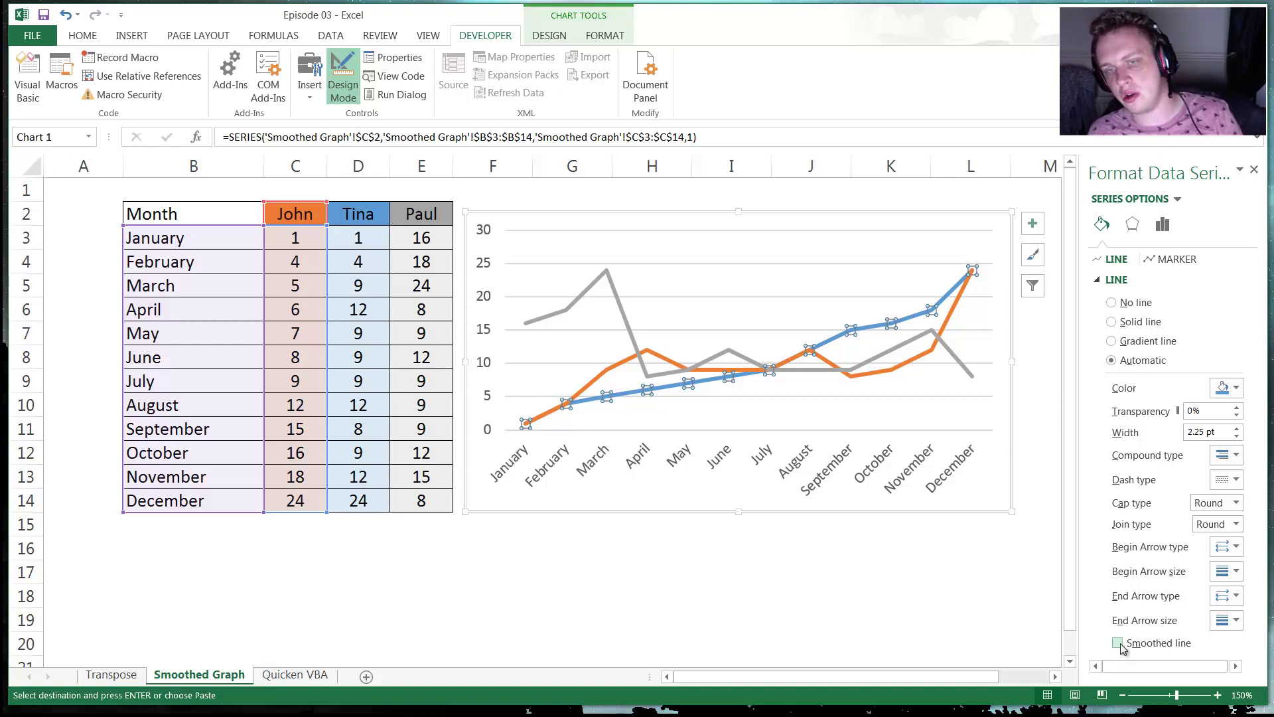
click(1146, 643)
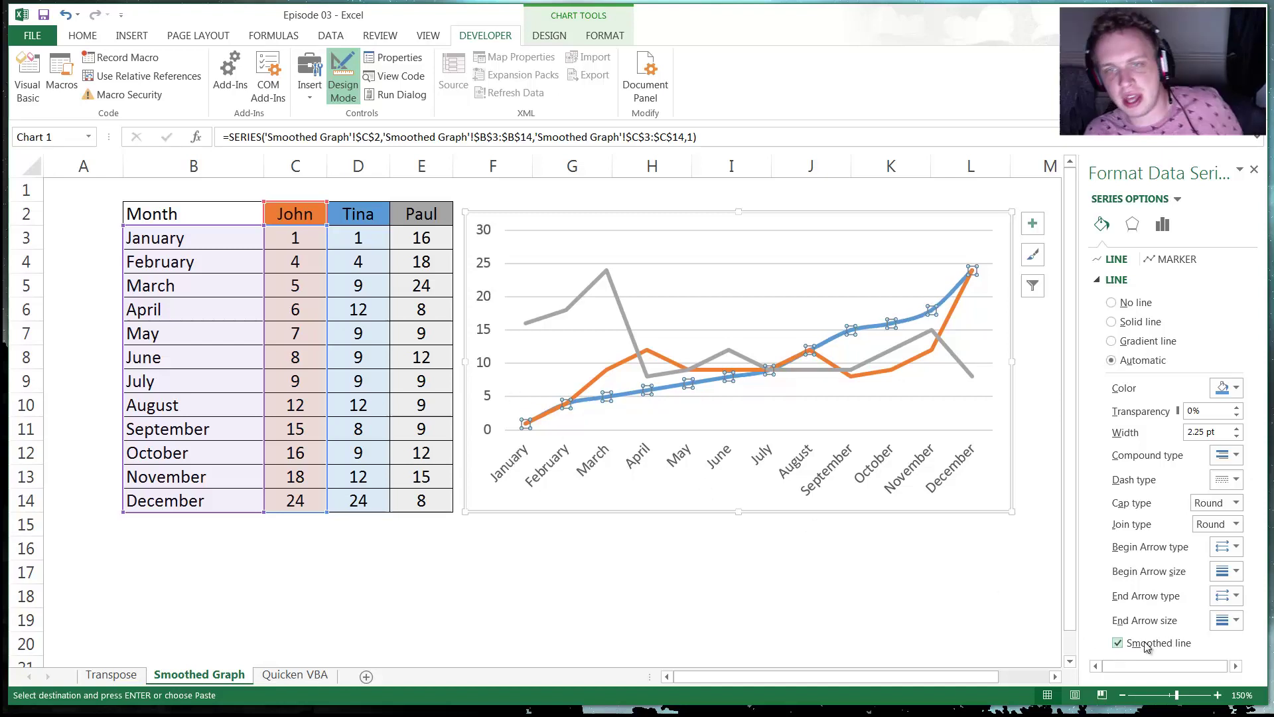
click(943, 568)
click(1041, 315)
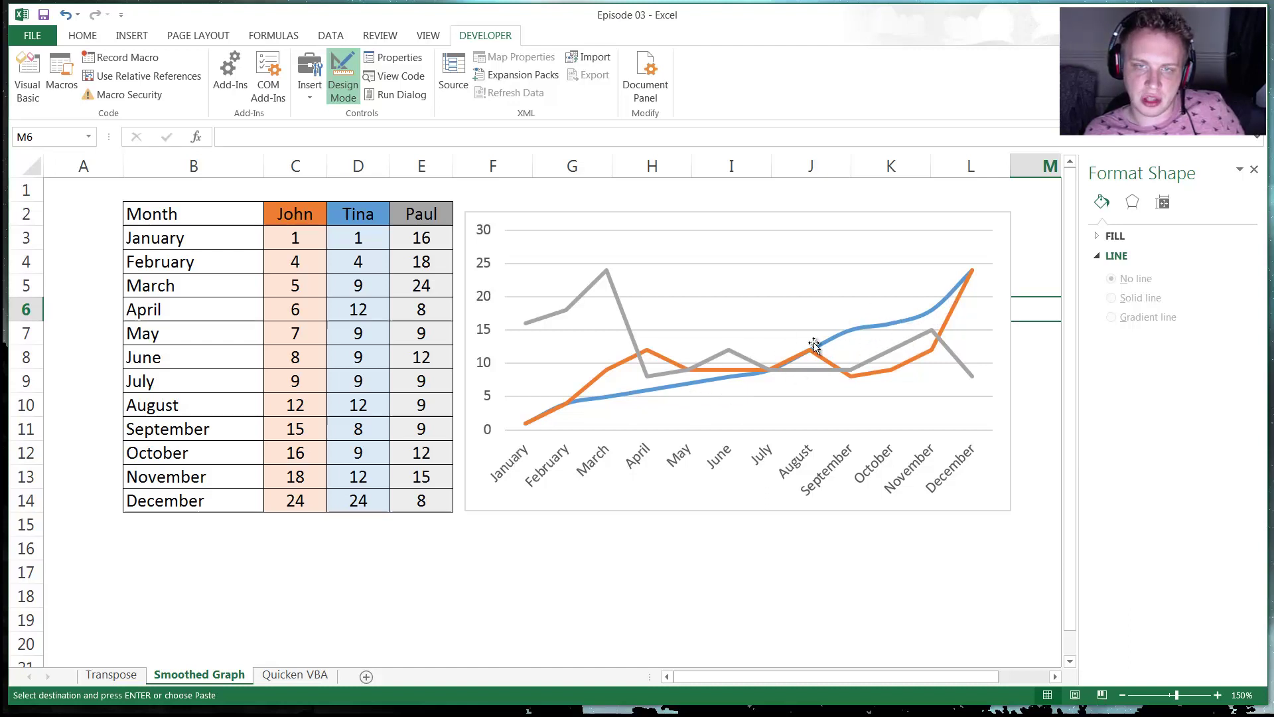
Step: Make Tina's orange and Paul's grey series smoothed lines as well
click(902, 364)
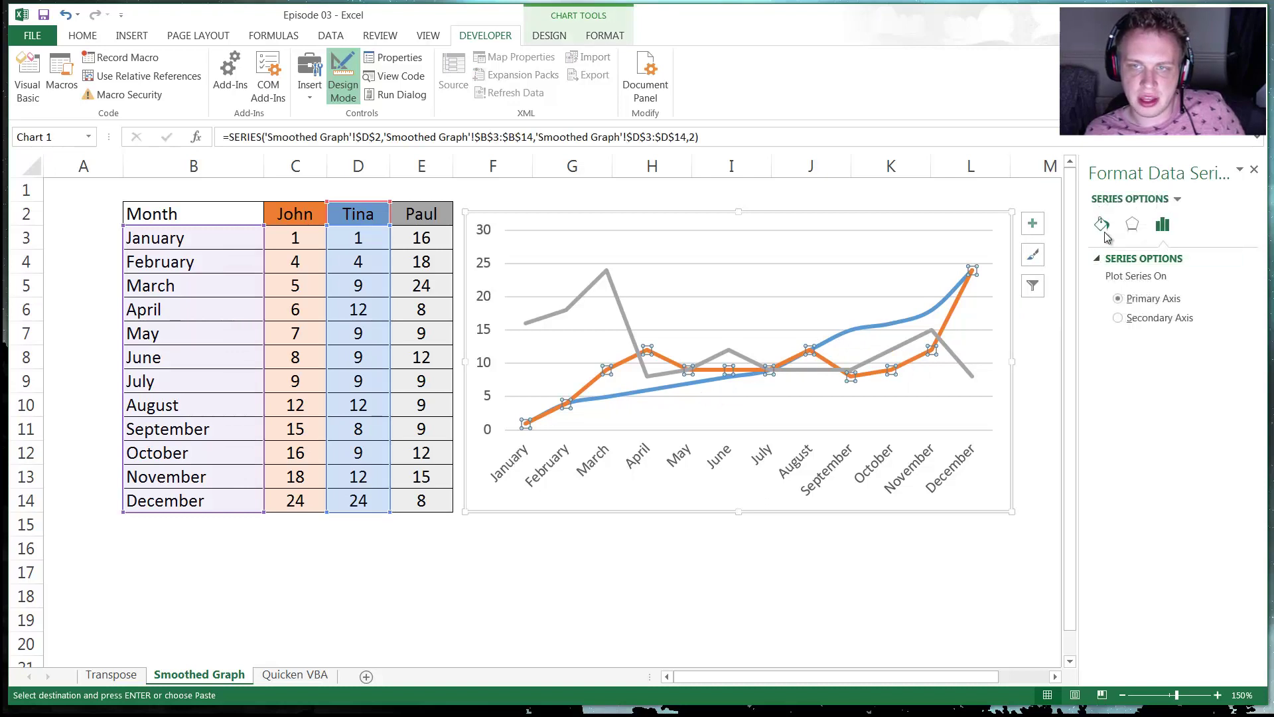
click(1102, 224)
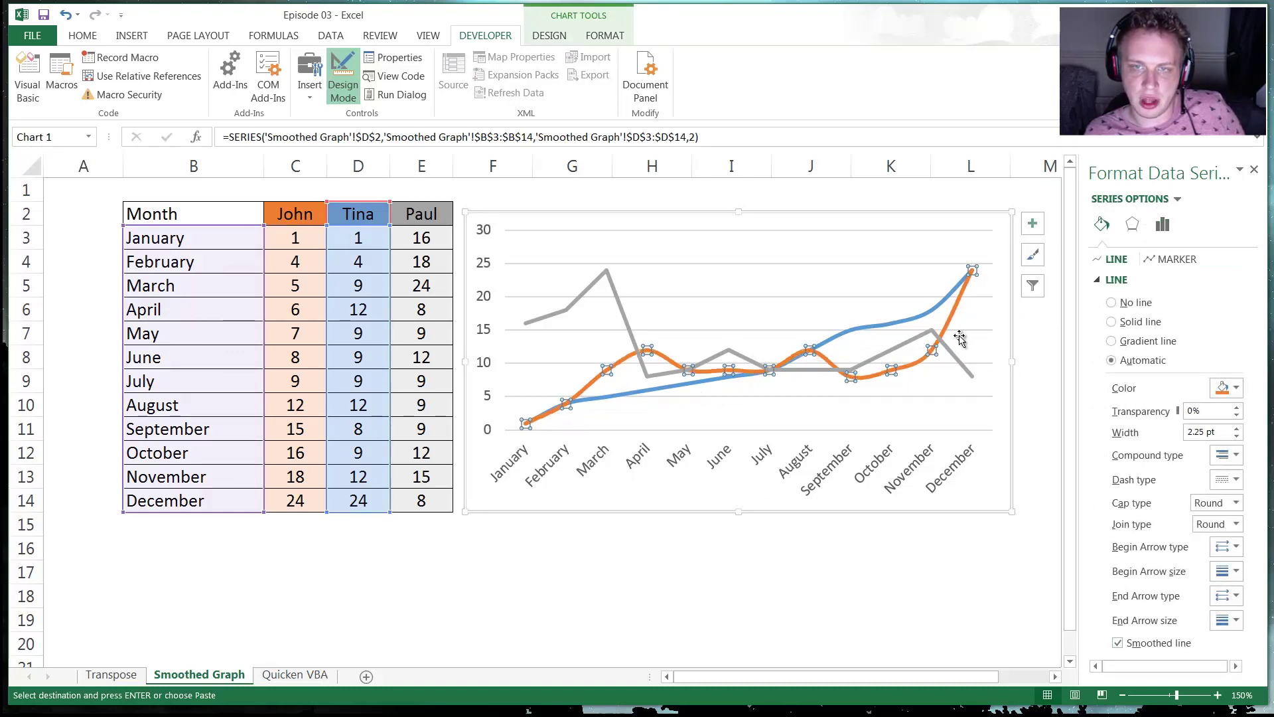
click(953, 360)
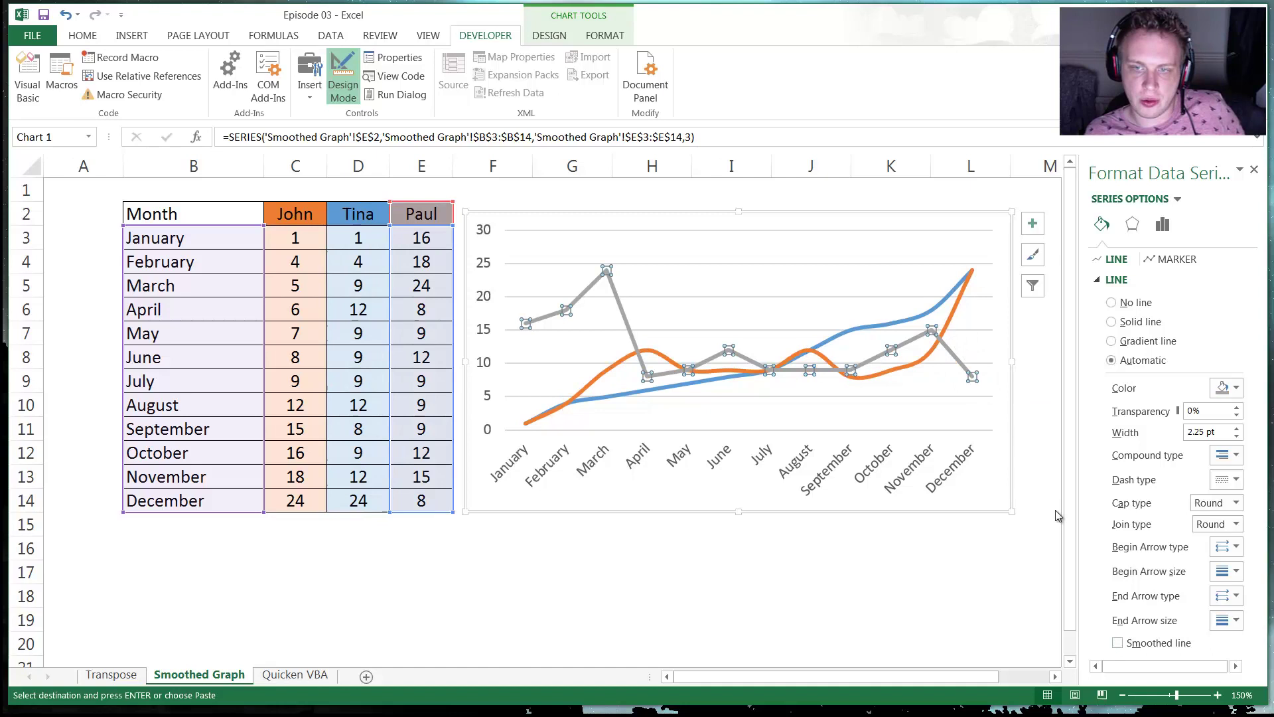
click(1118, 643)
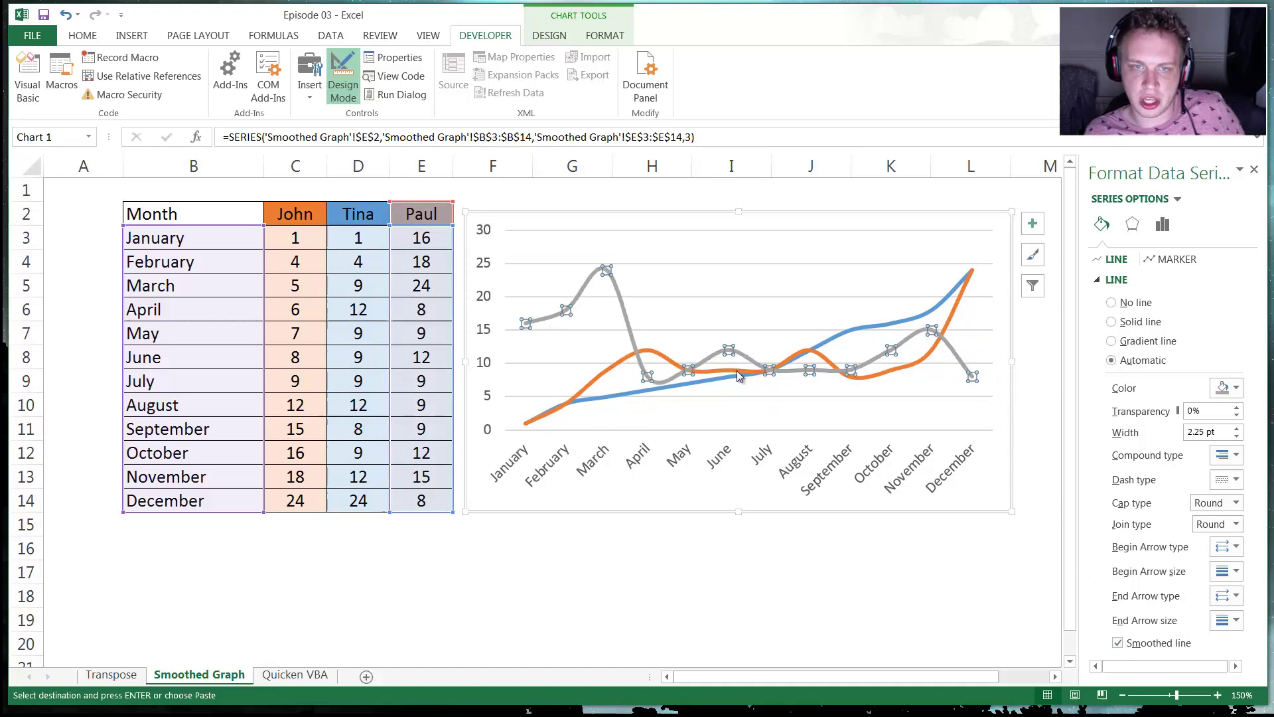
click(888, 623)
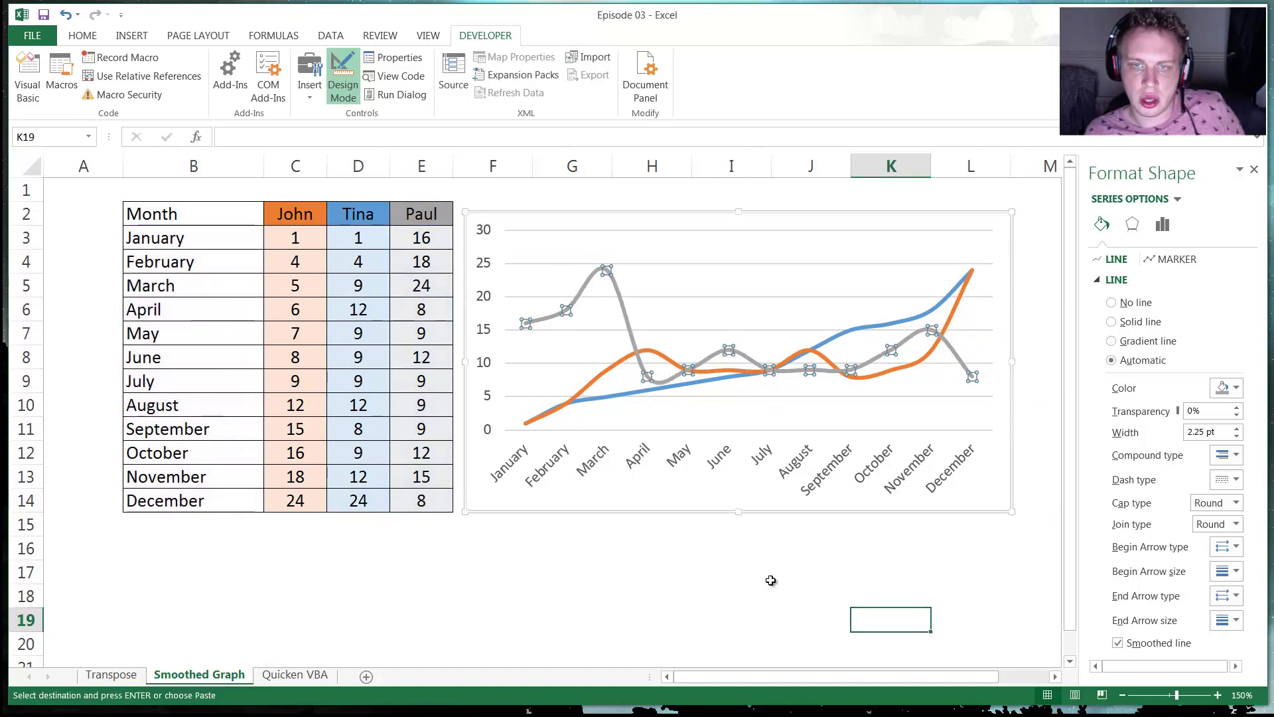
click(929, 572)
click(815, 542)
click(713, 543)
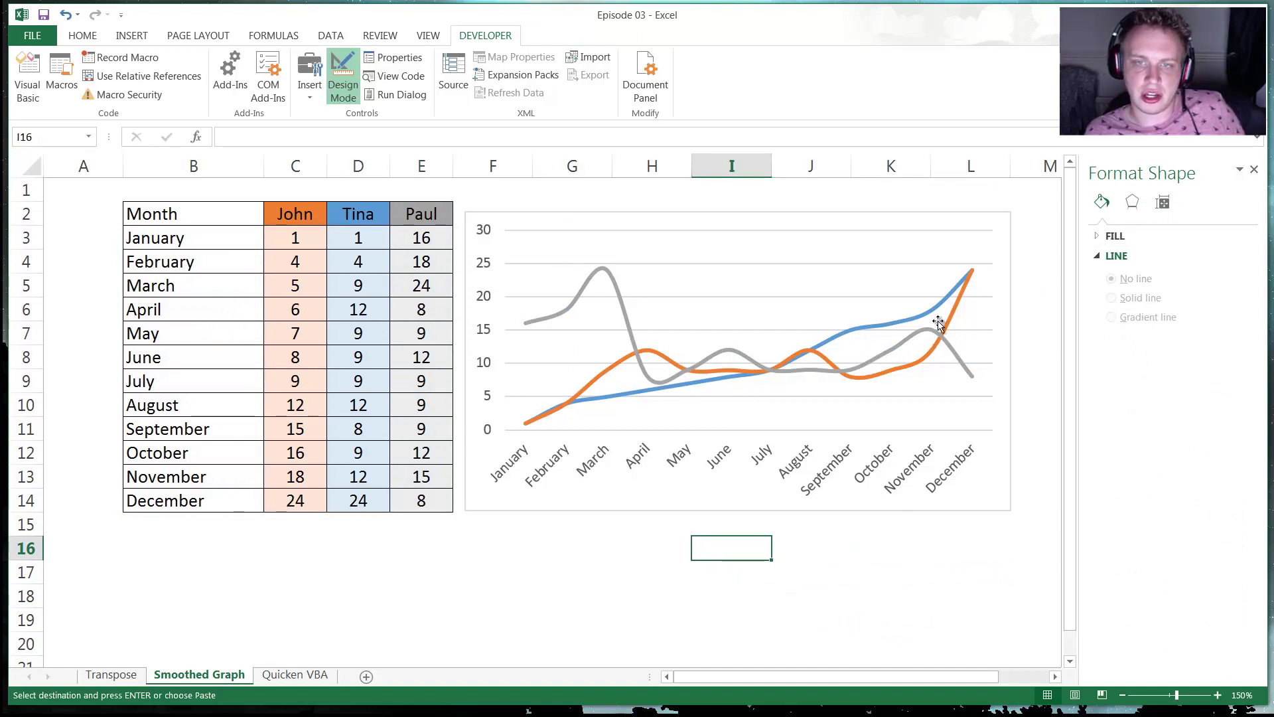
Step: Select John's monthly values in column C, then switch to the Quicken VBA sheet
click(542, 546)
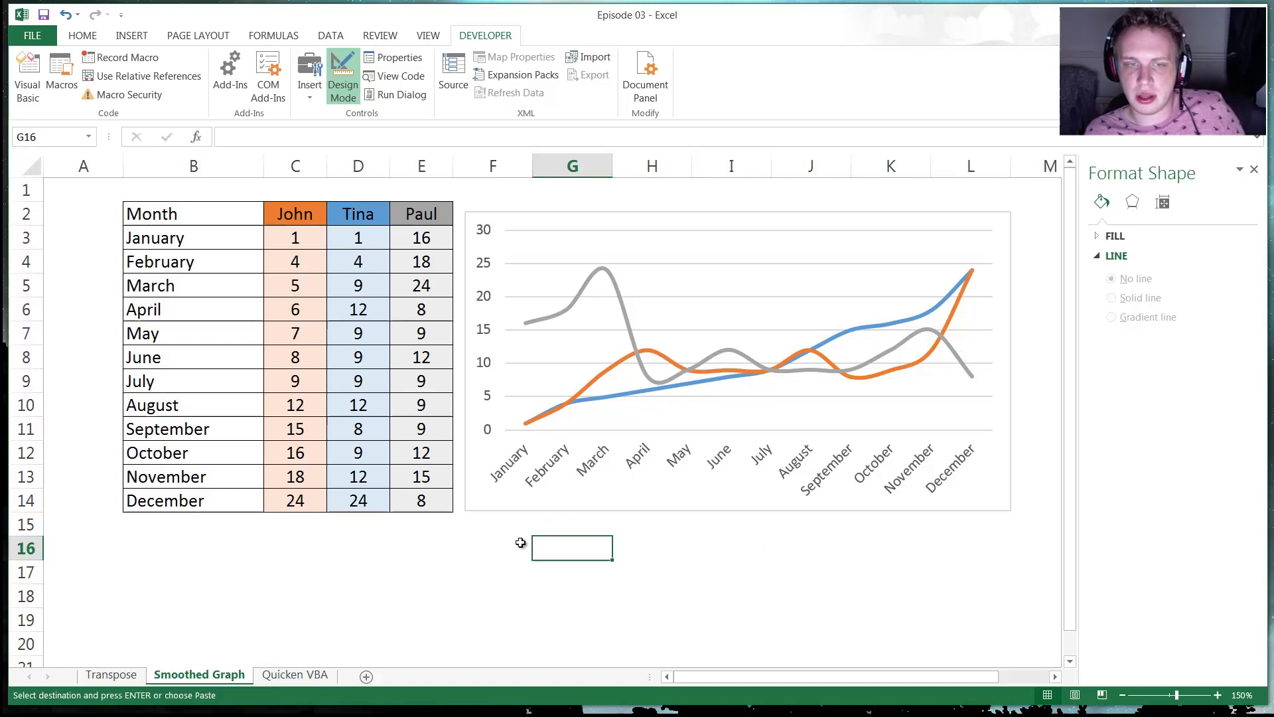
click(499, 541)
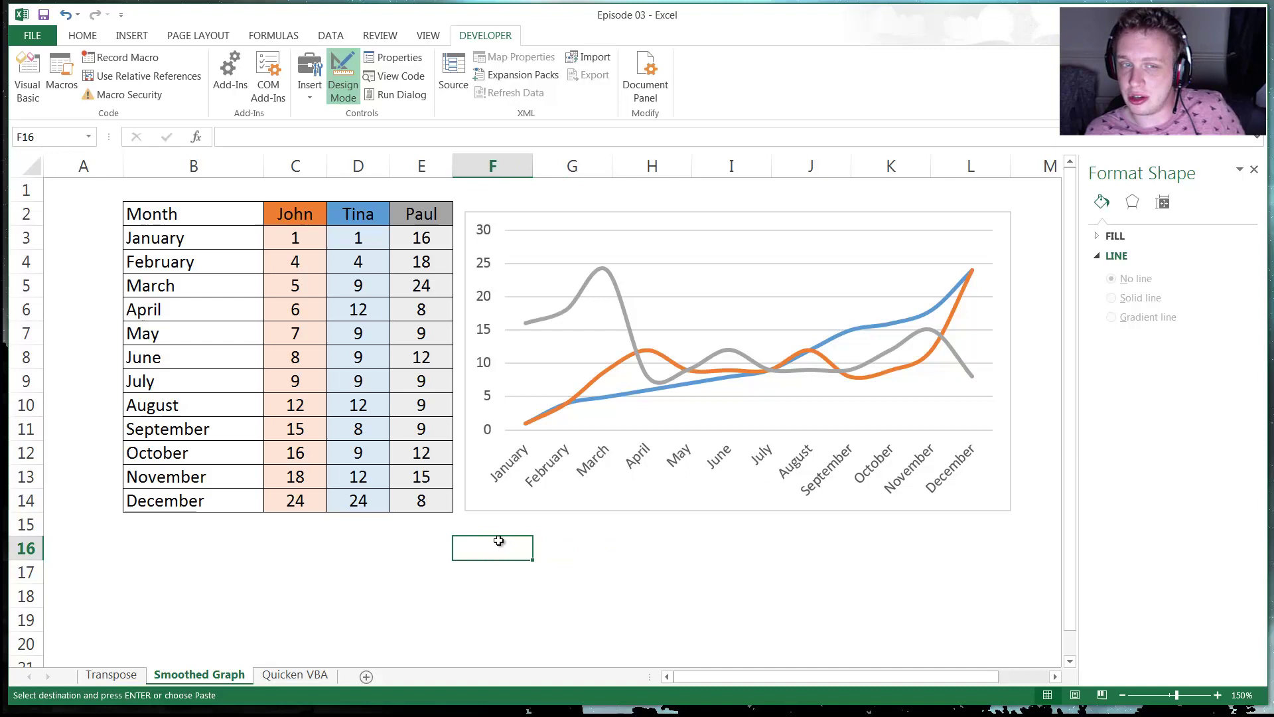
drag(296, 478, 296, 238)
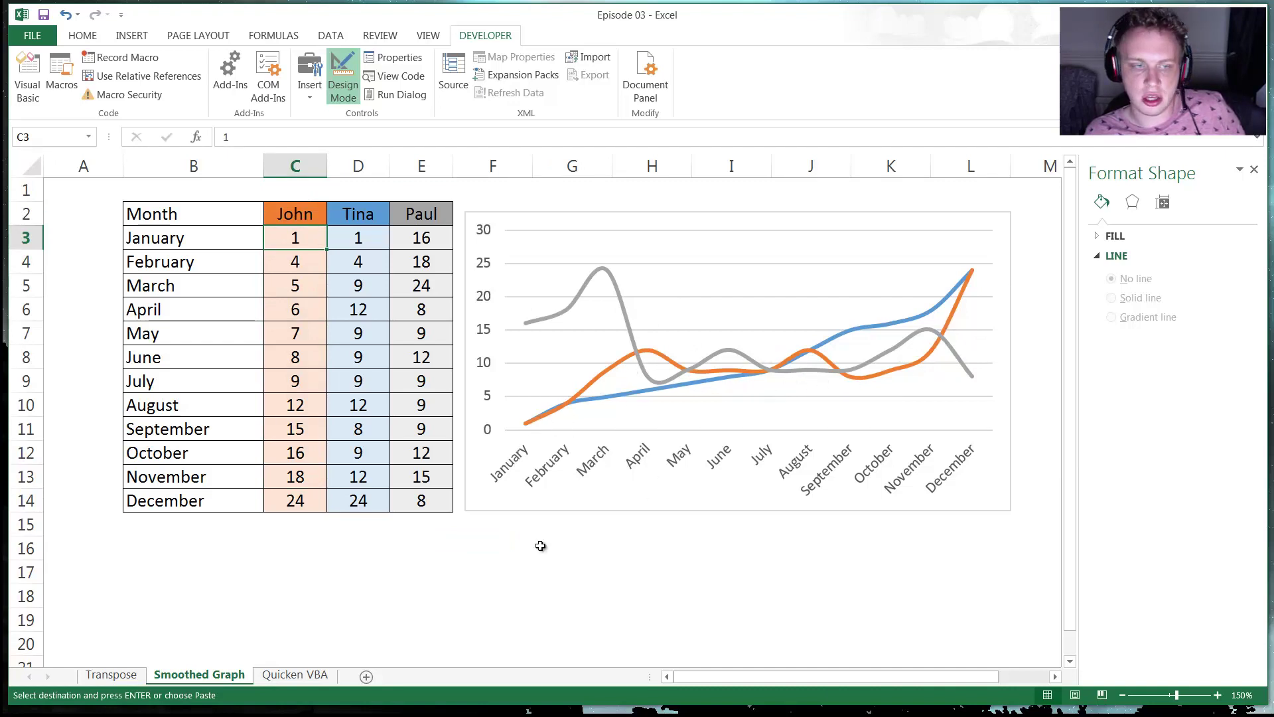
click(299, 548)
click(242, 531)
click(248, 540)
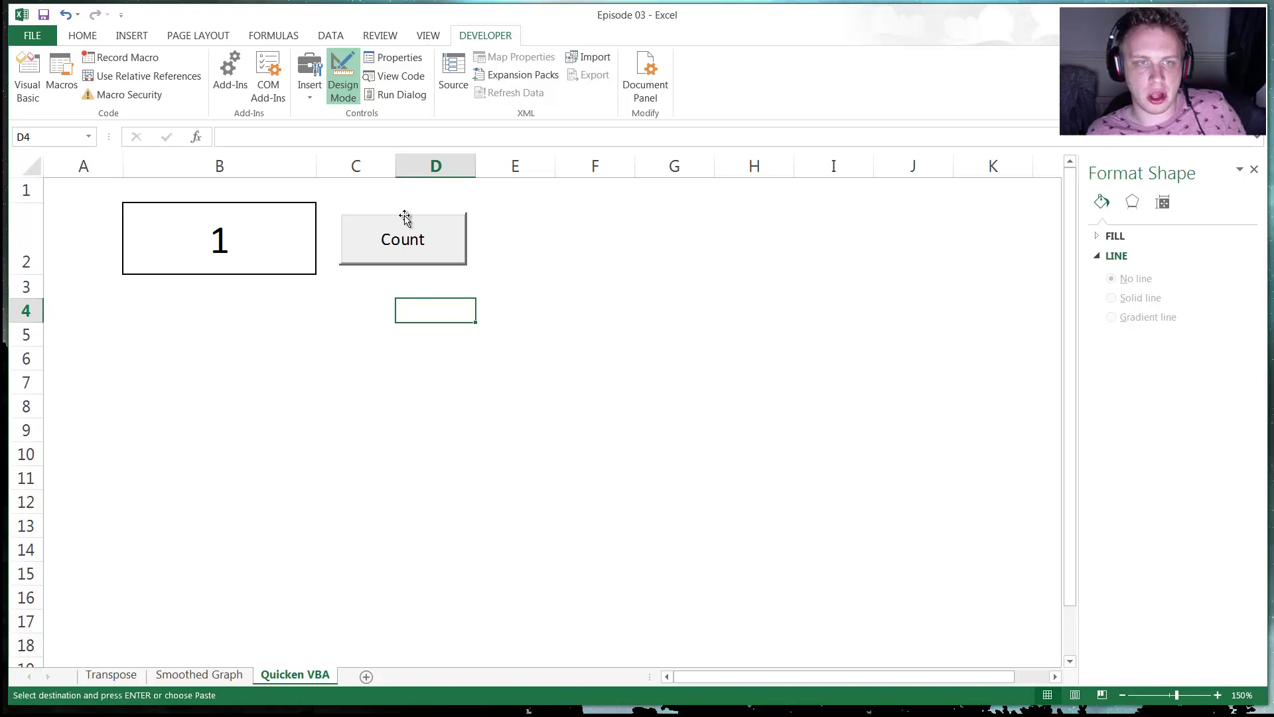
Step: Select counter cell B2 and turn off Design Mode on the Developer tab
click(253, 272)
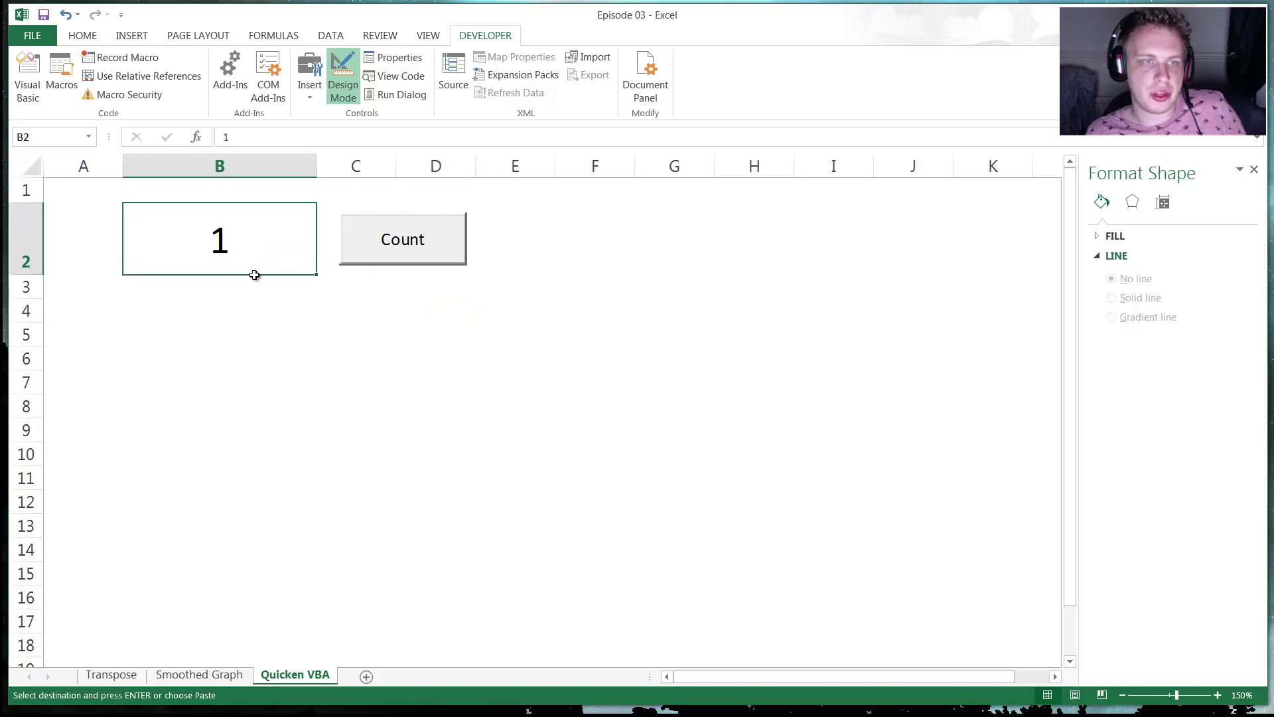
click(279, 282)
click(346, 292)
click(320, 312)
click(276, 313)
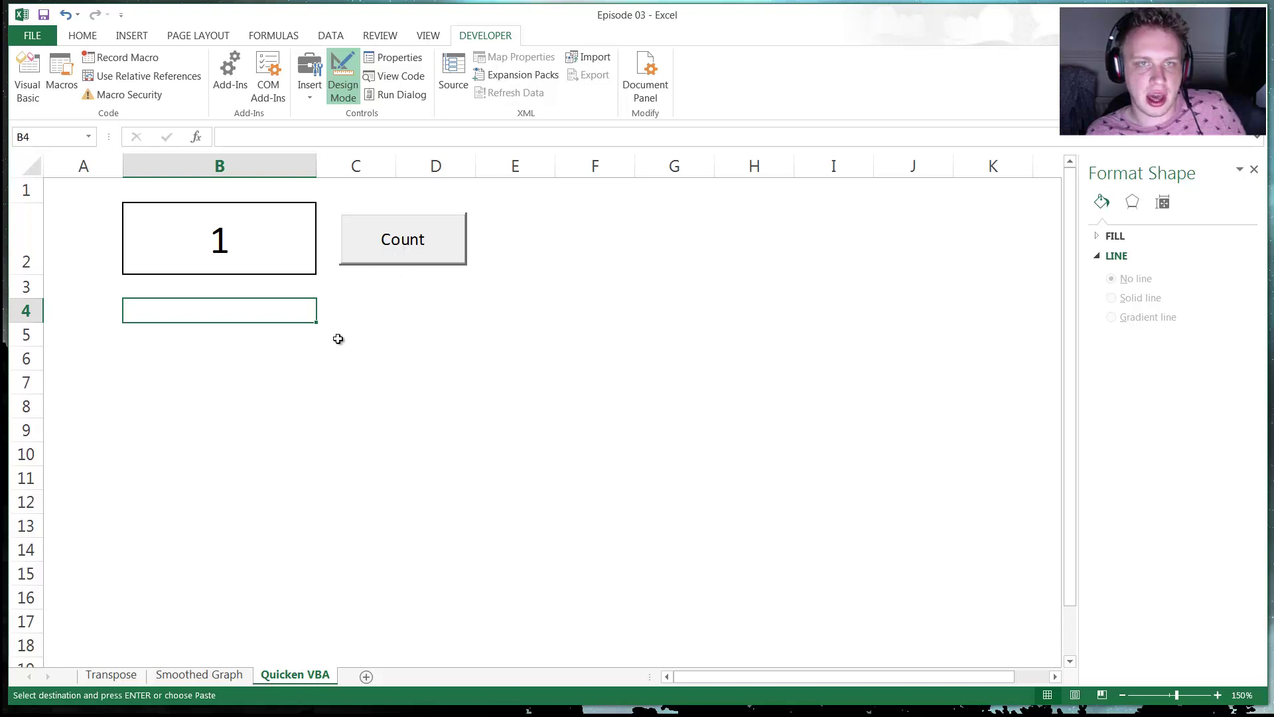
click(339, 76)
click(426, 295)
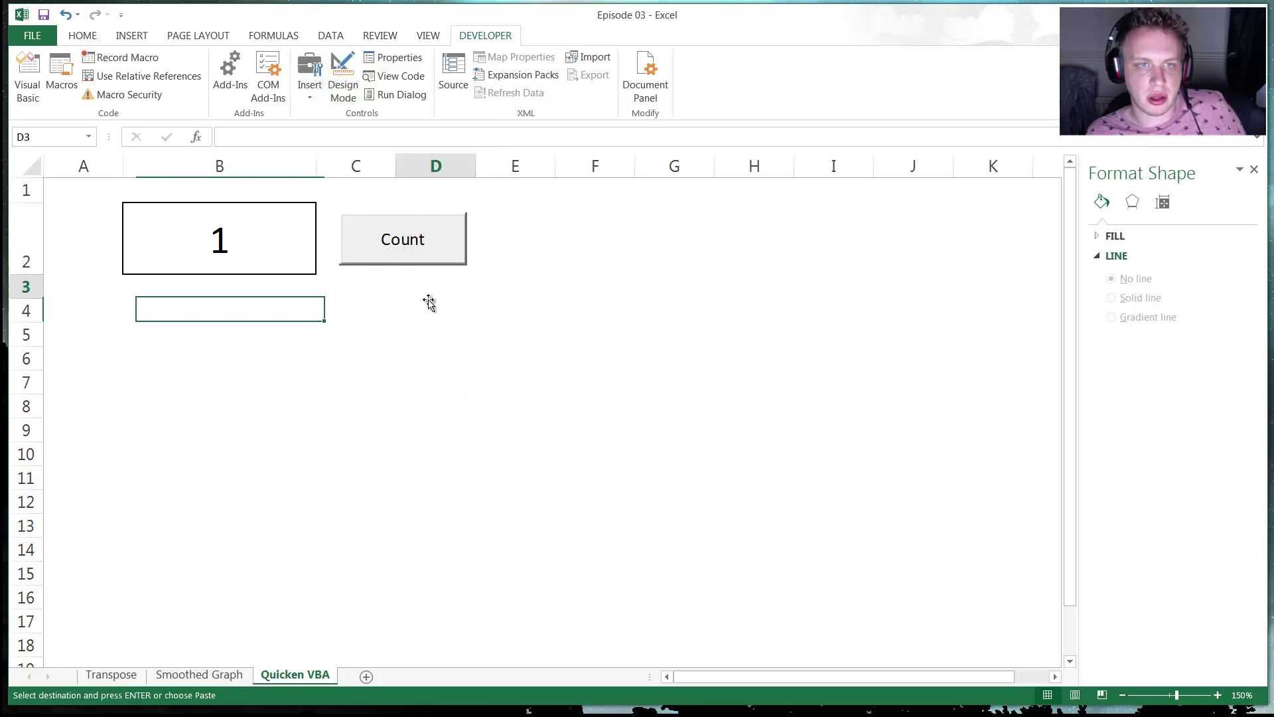
click(329, 303)
Step: Run the Count button macro until the counter reads 250000
click(385, 250)
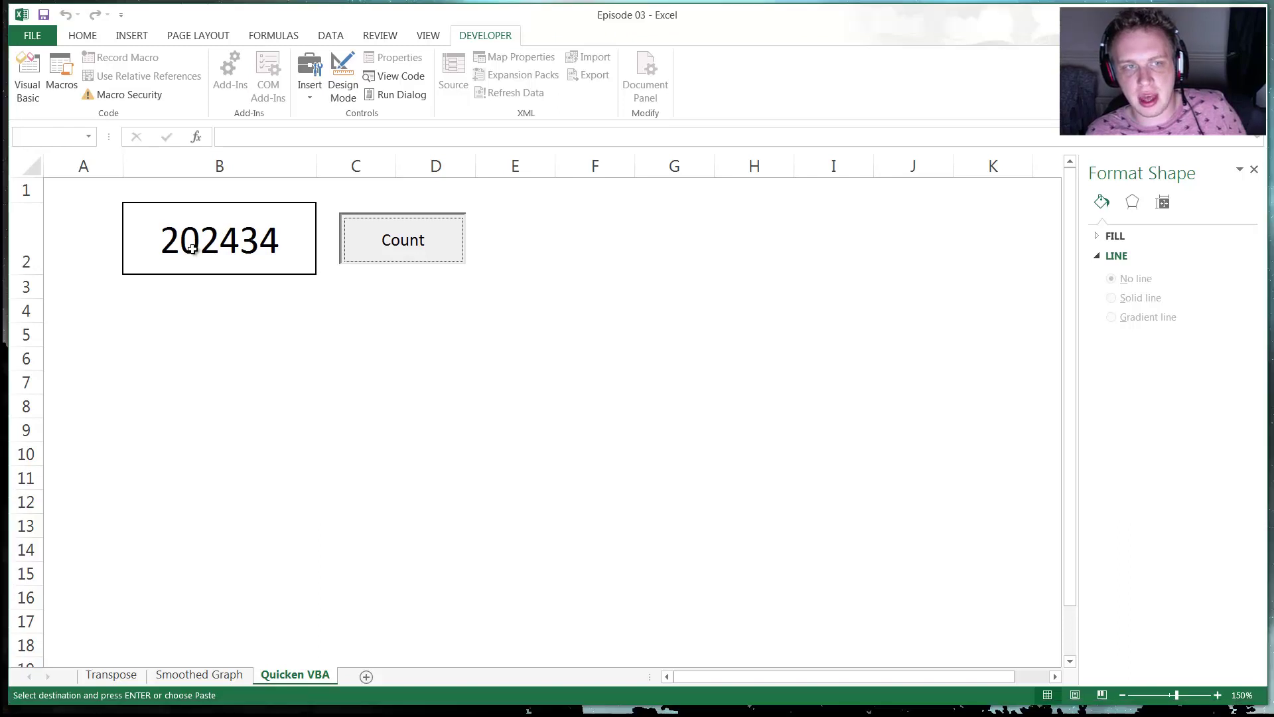
click(207, 296)
click(213, 309)
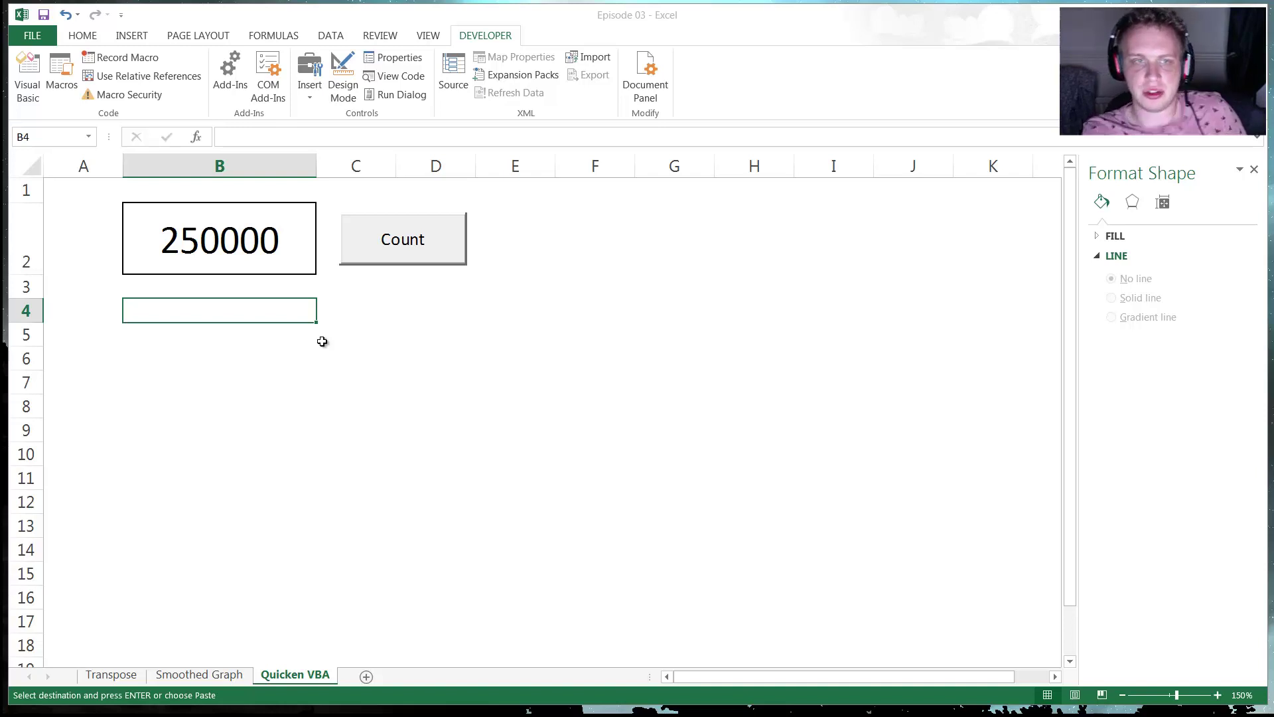
click(355, 302)
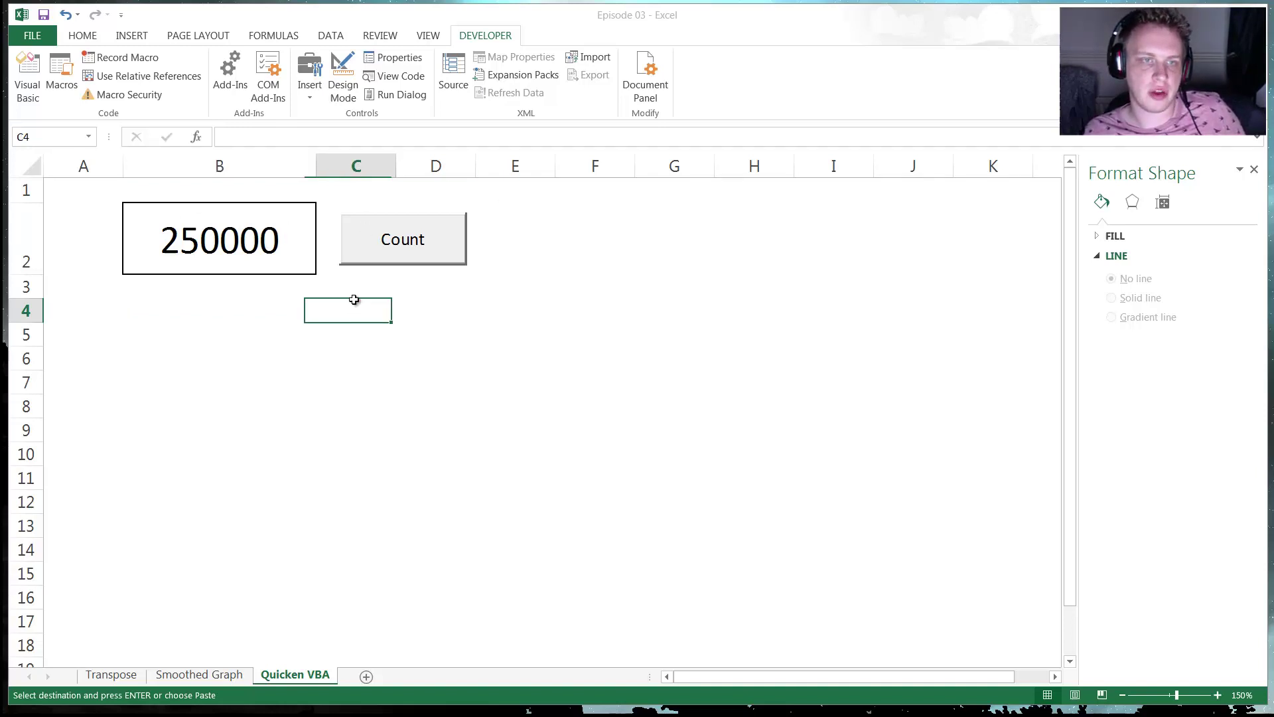
click(305, 313)
click(426, 304)
click(336, 316)
click(312, 312)
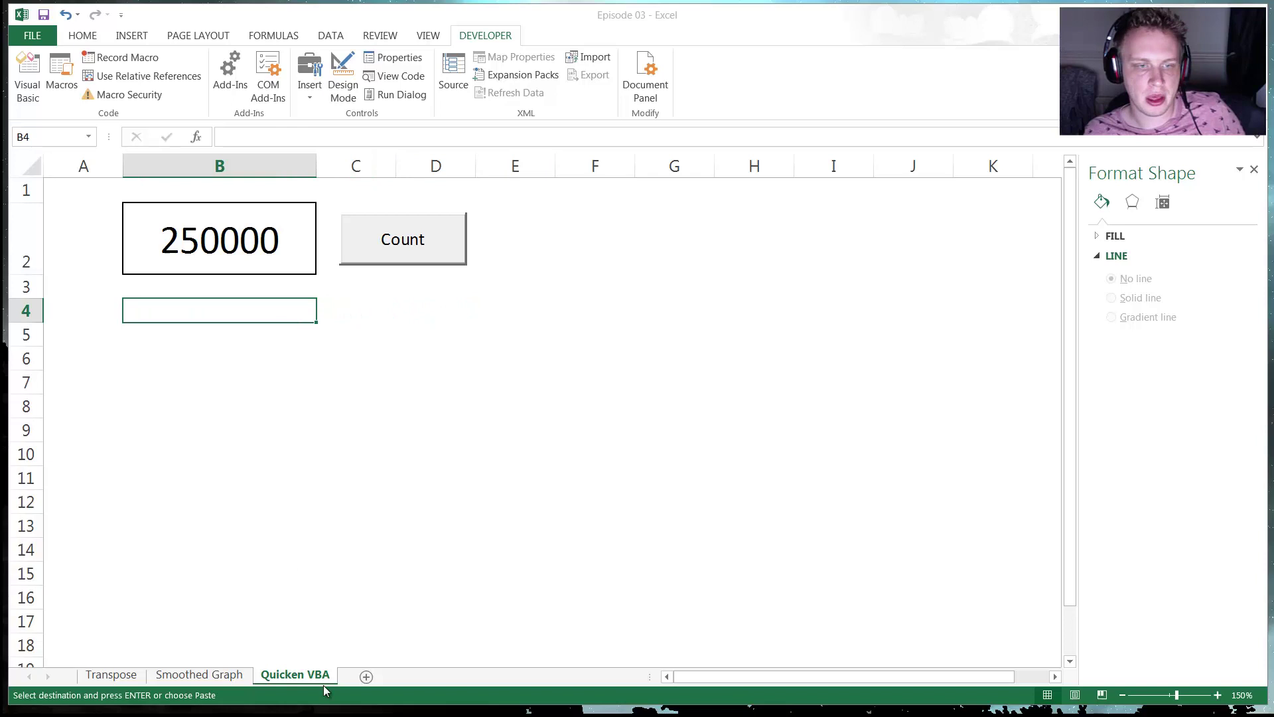
right_click(307, 677)
Step: Review the CommandButton1_Click code's Do Until loop that adds 1 up to 250000
key(alt+F11)
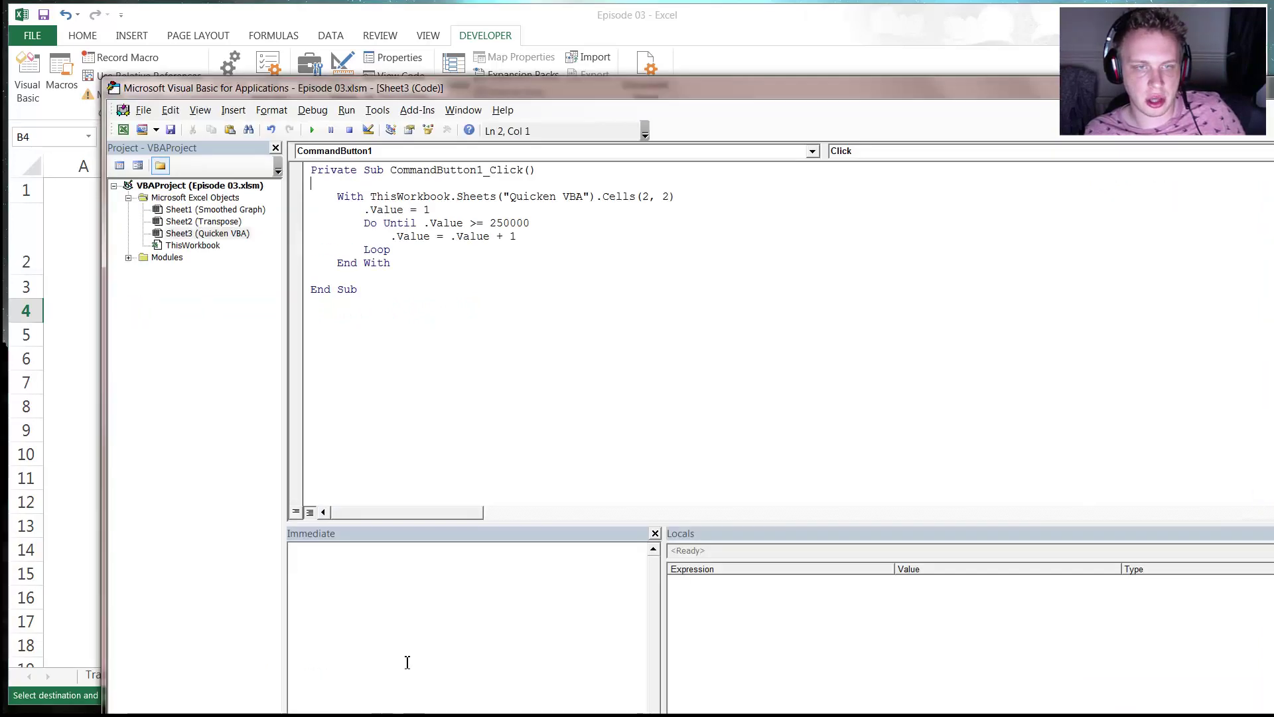
drag(664, 86, 582, 8)
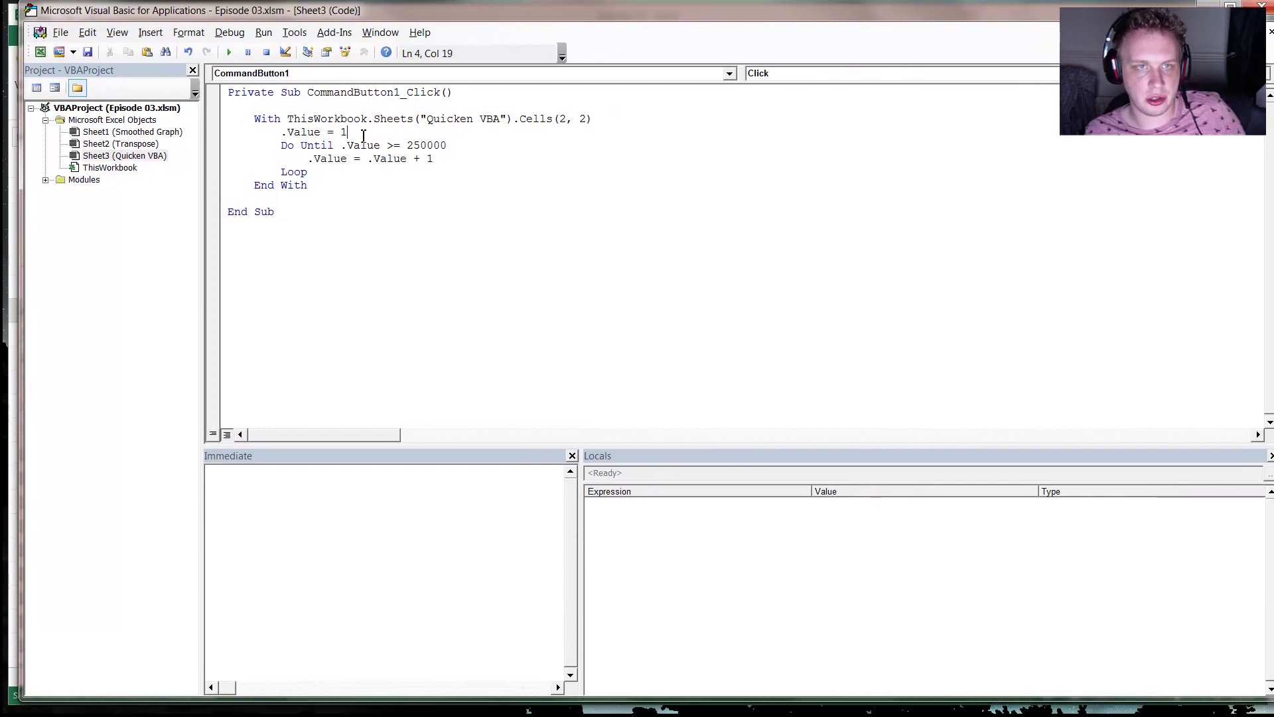
drag(279, 146, 347, 173)
click(347, 173)
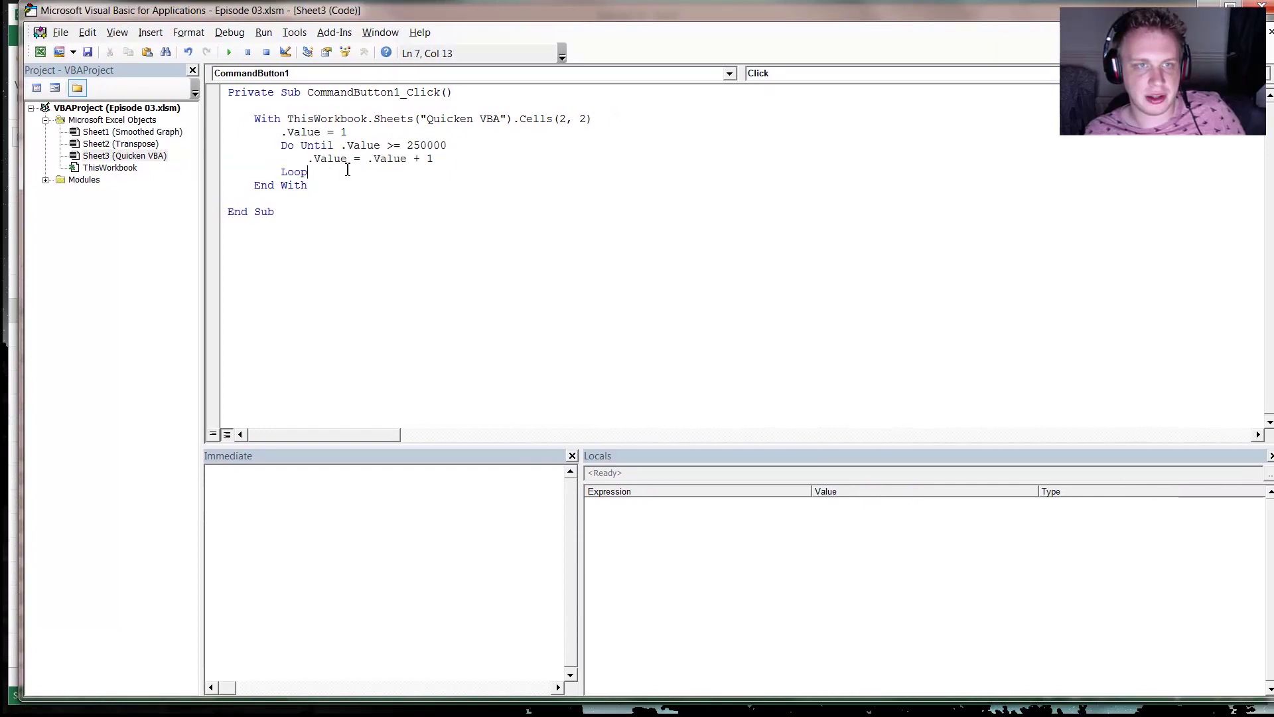
drag(445, 160, 312, 161)
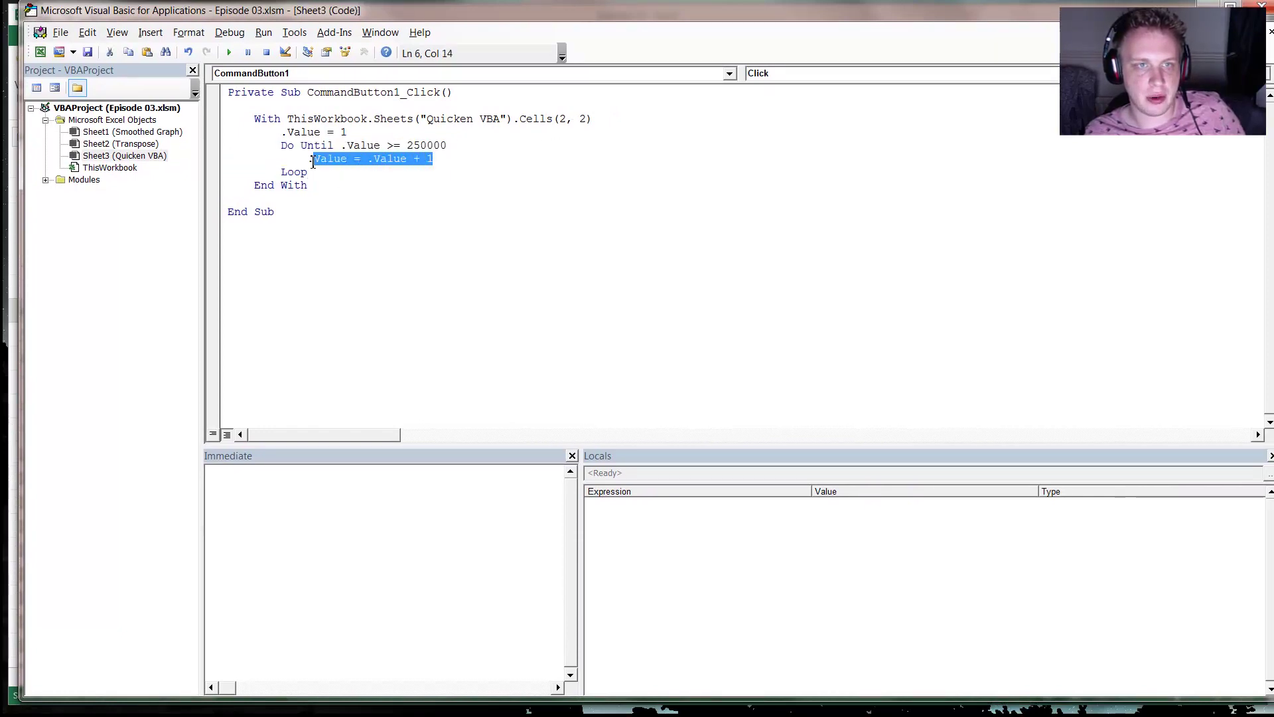
click(414, 145)
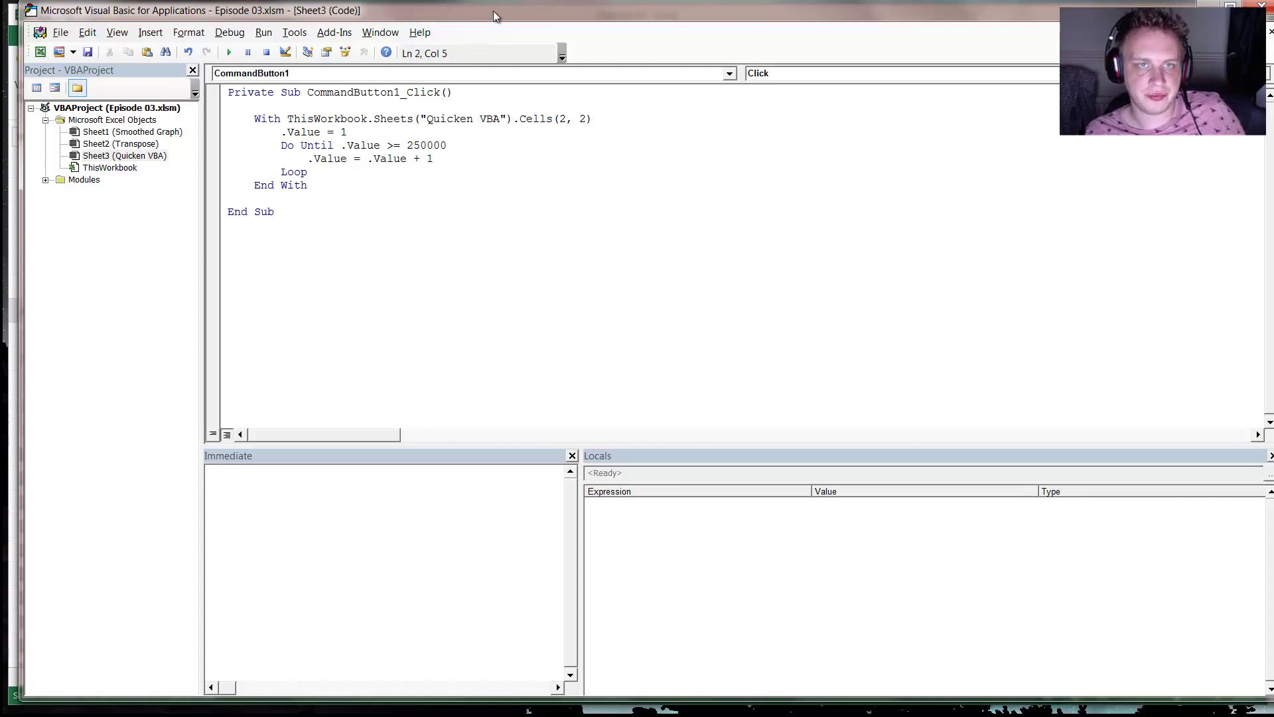
drag(493, 11, 584, 8)
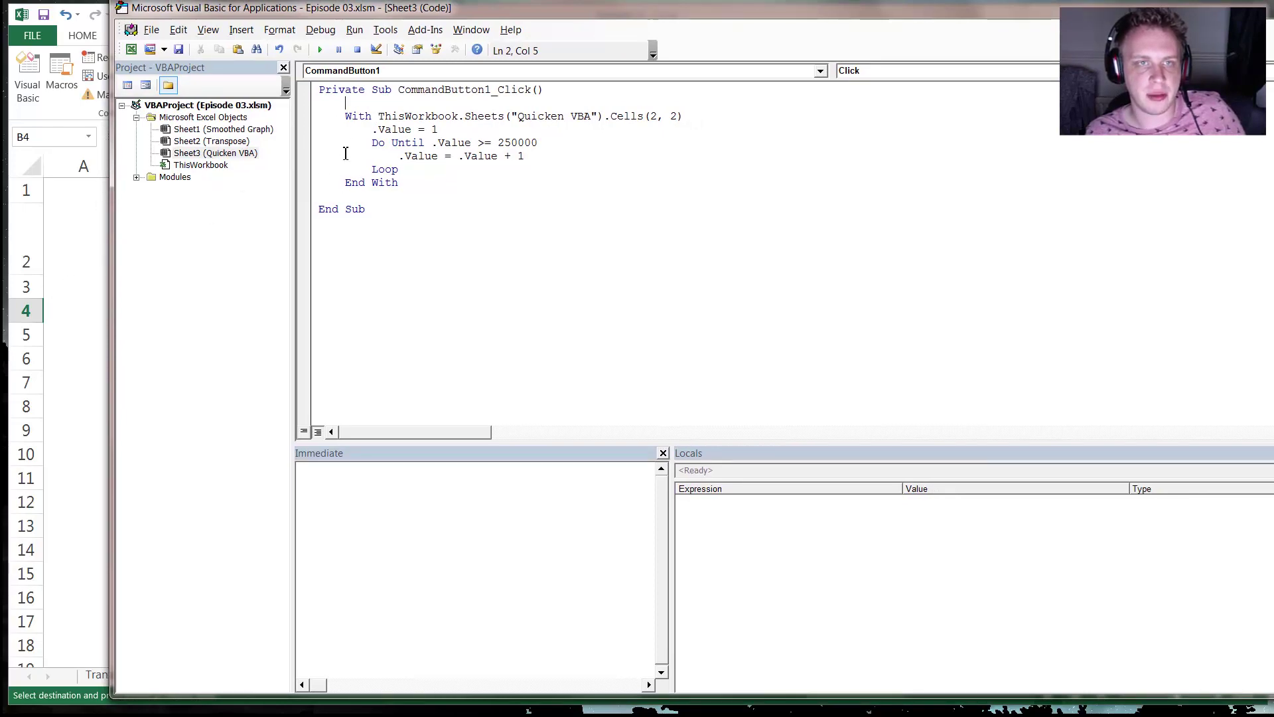
Step: Add Application.ScreenUpdating = False as the first line of the Count macro
key(Return)
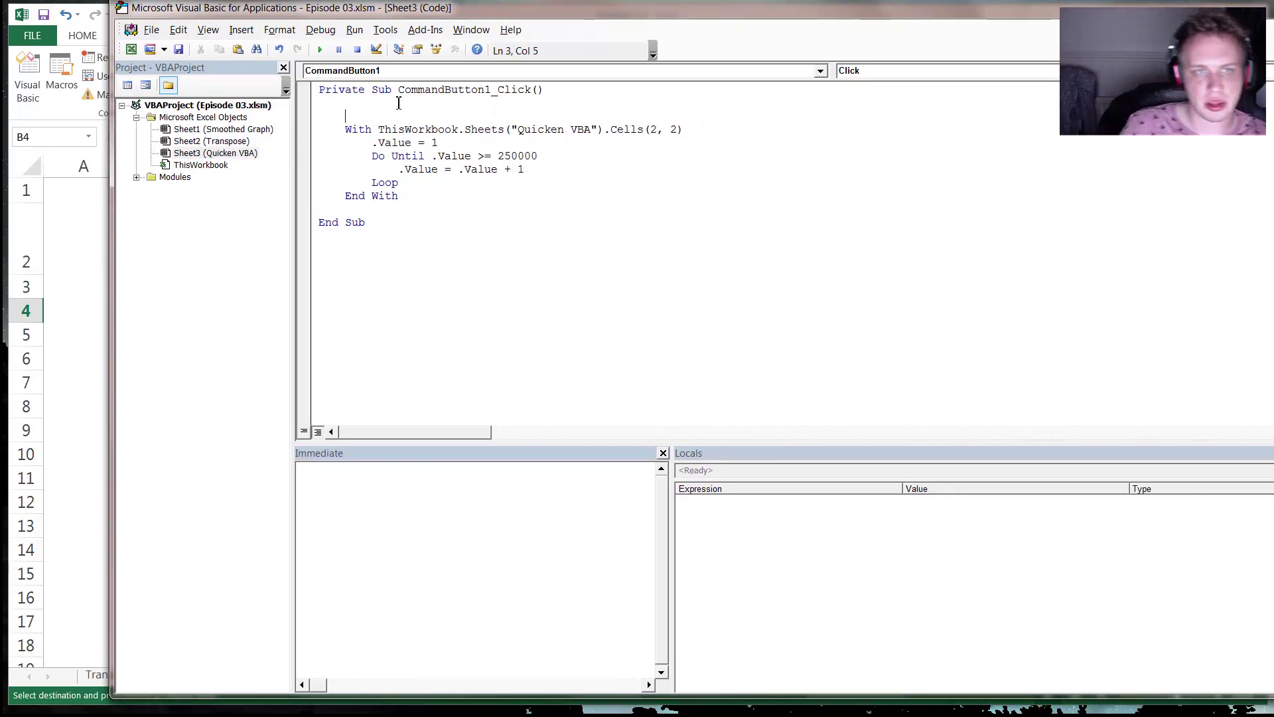
text(applica)
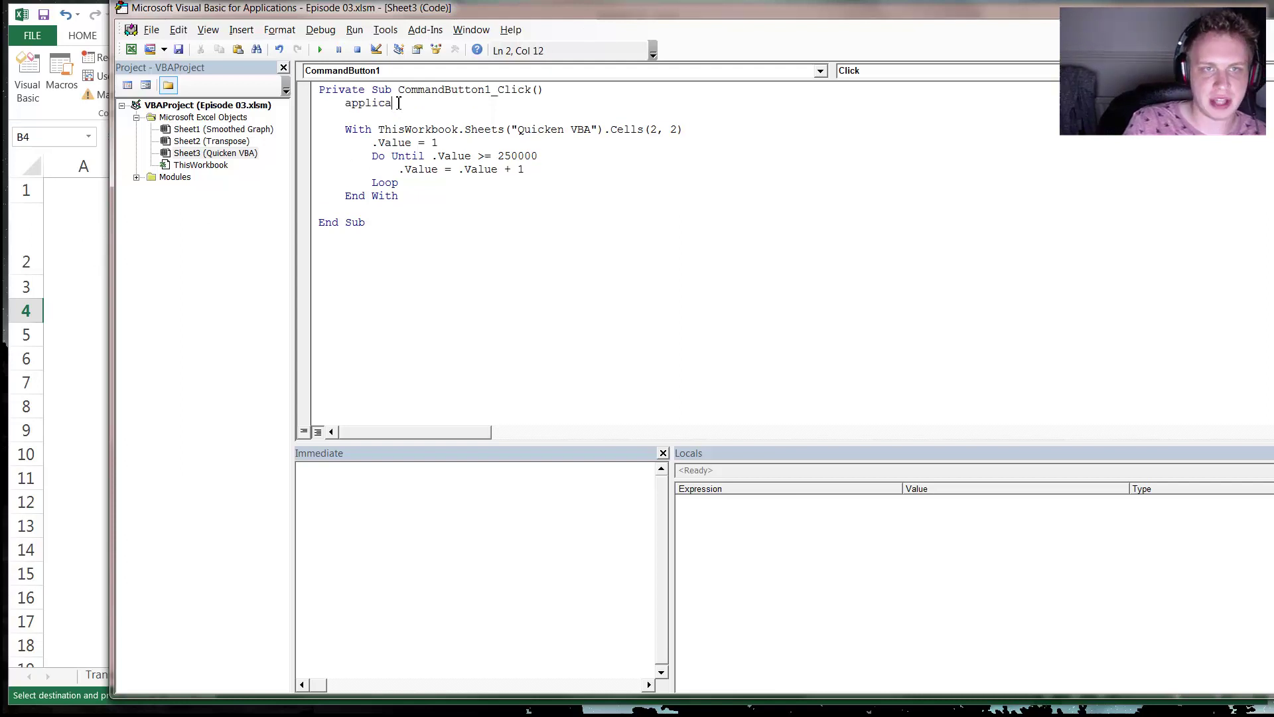
text(tion.scre)
key(Tab)
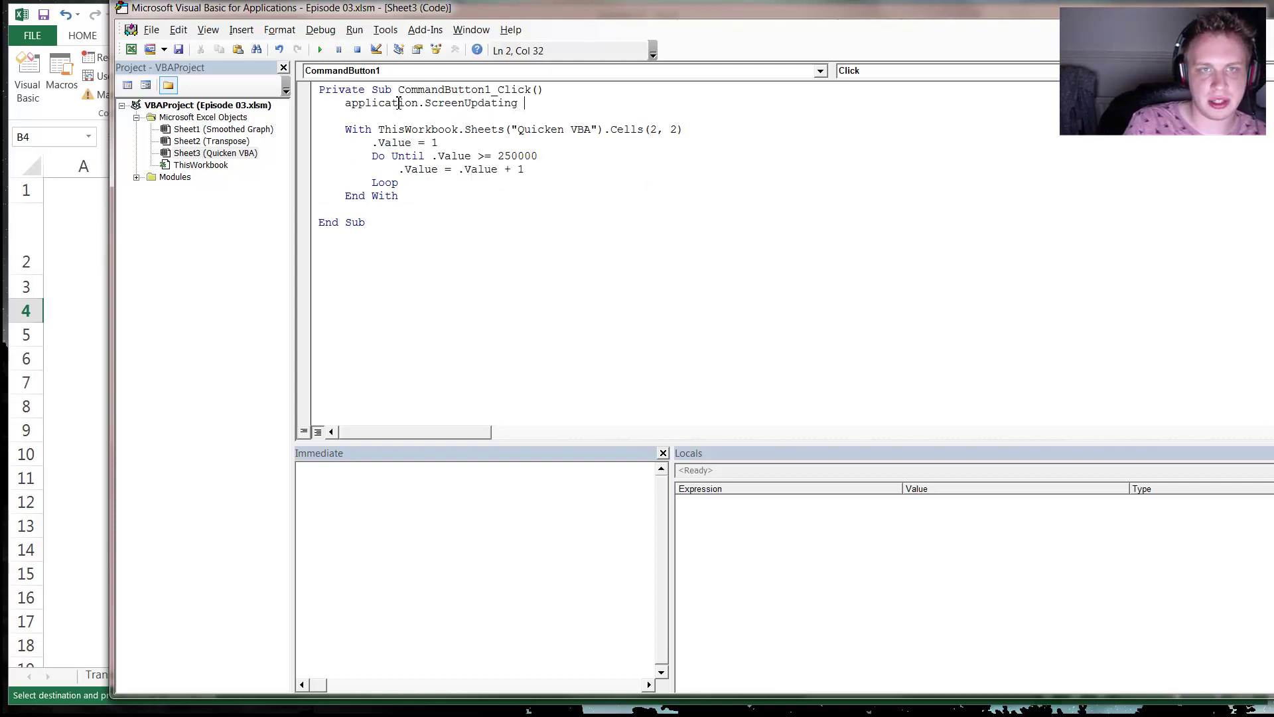
text(= False)
key(Return)
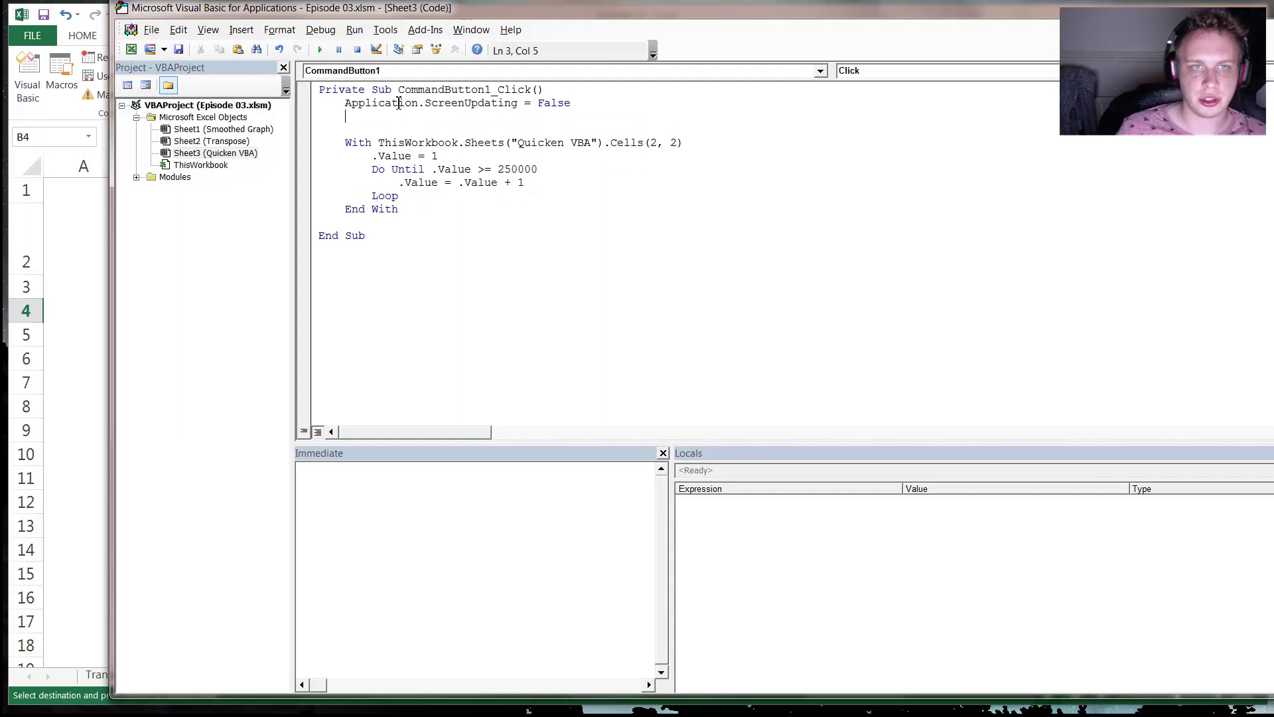
double_click(558, 103)
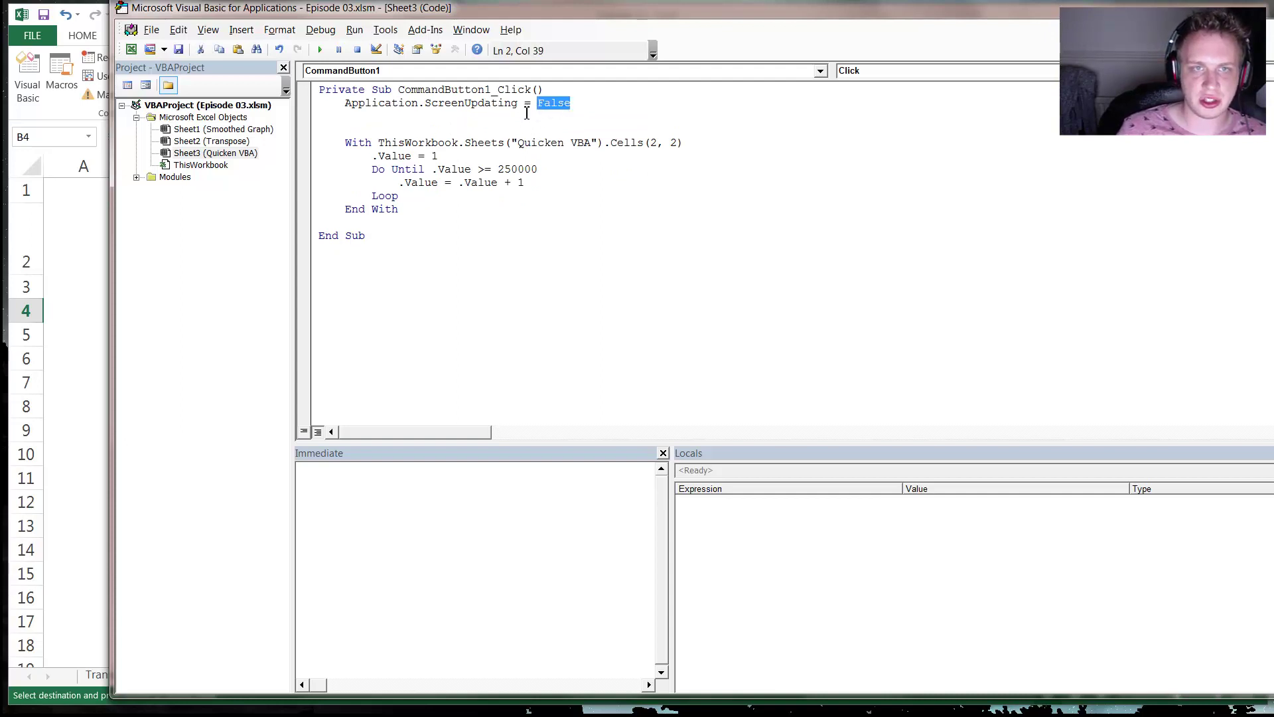
click(503, 122)
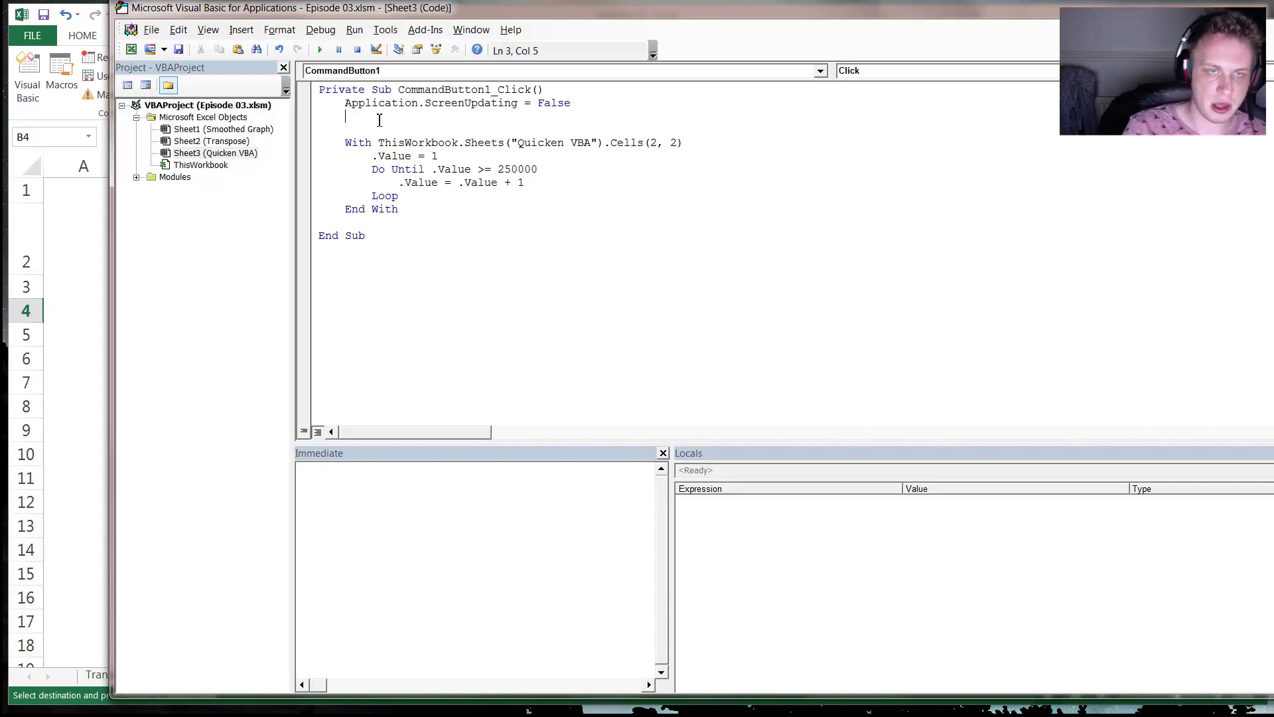
Step: Add Application.Calculation = xlCalculationManual on the next line, fixing the typo
text(ication.calca)
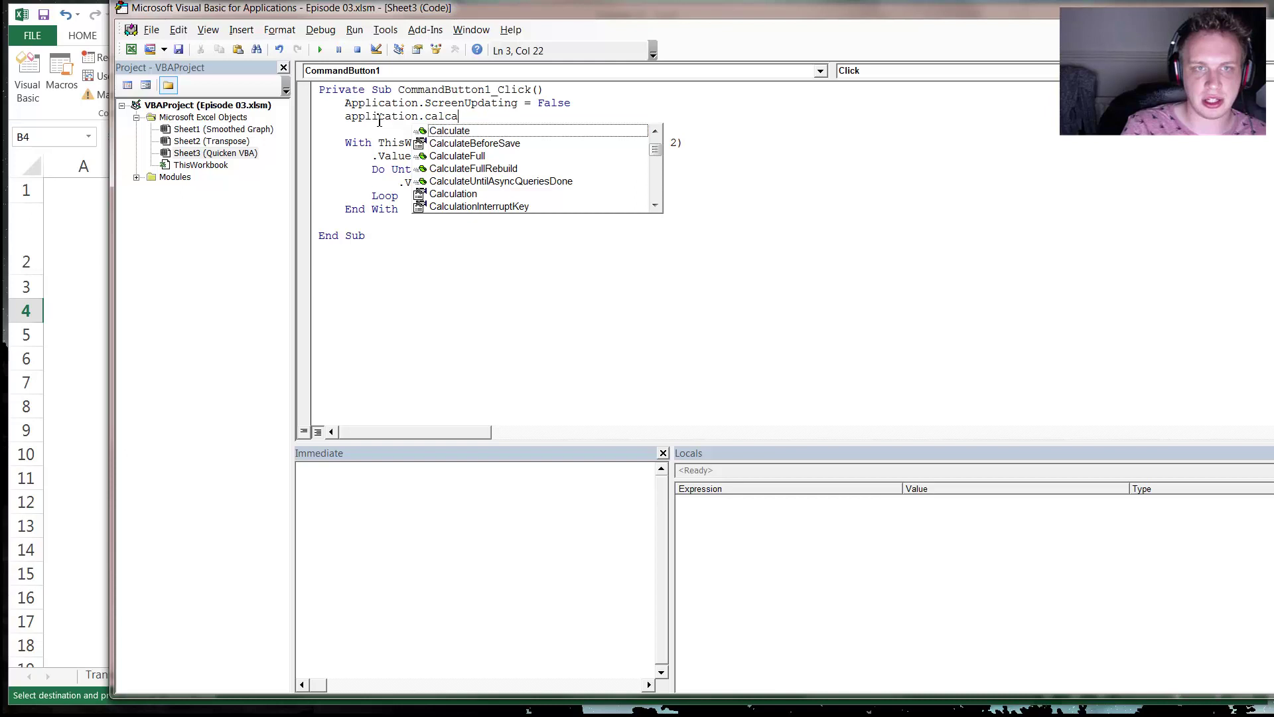
key(BackSpace)
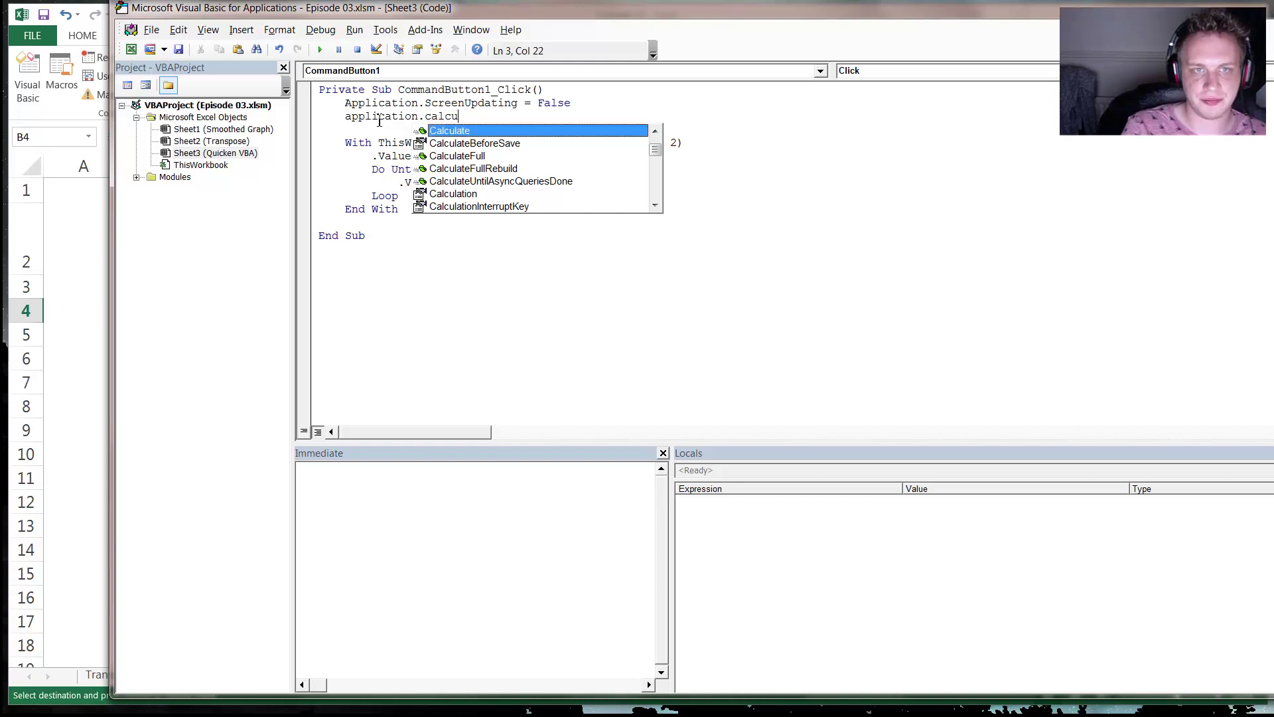
text(ut)
key(BackSpace)
key(BackSpace)
key(BackSpace)
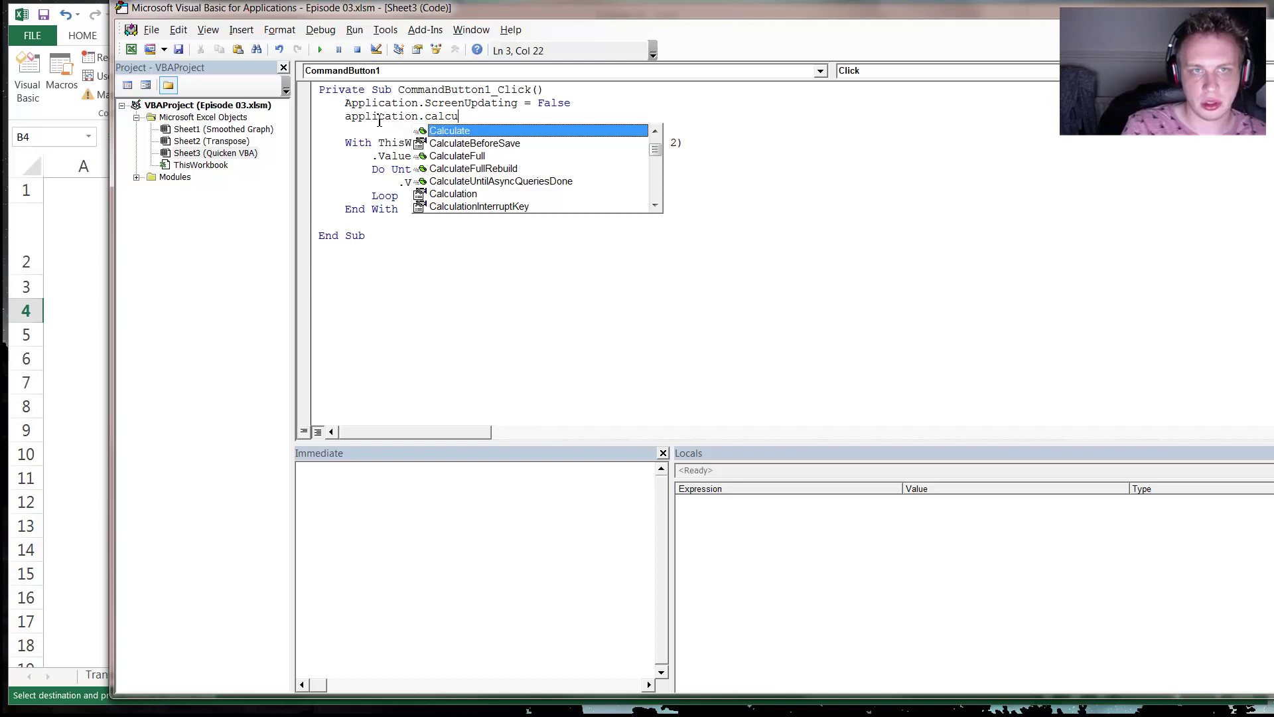
text(lation)
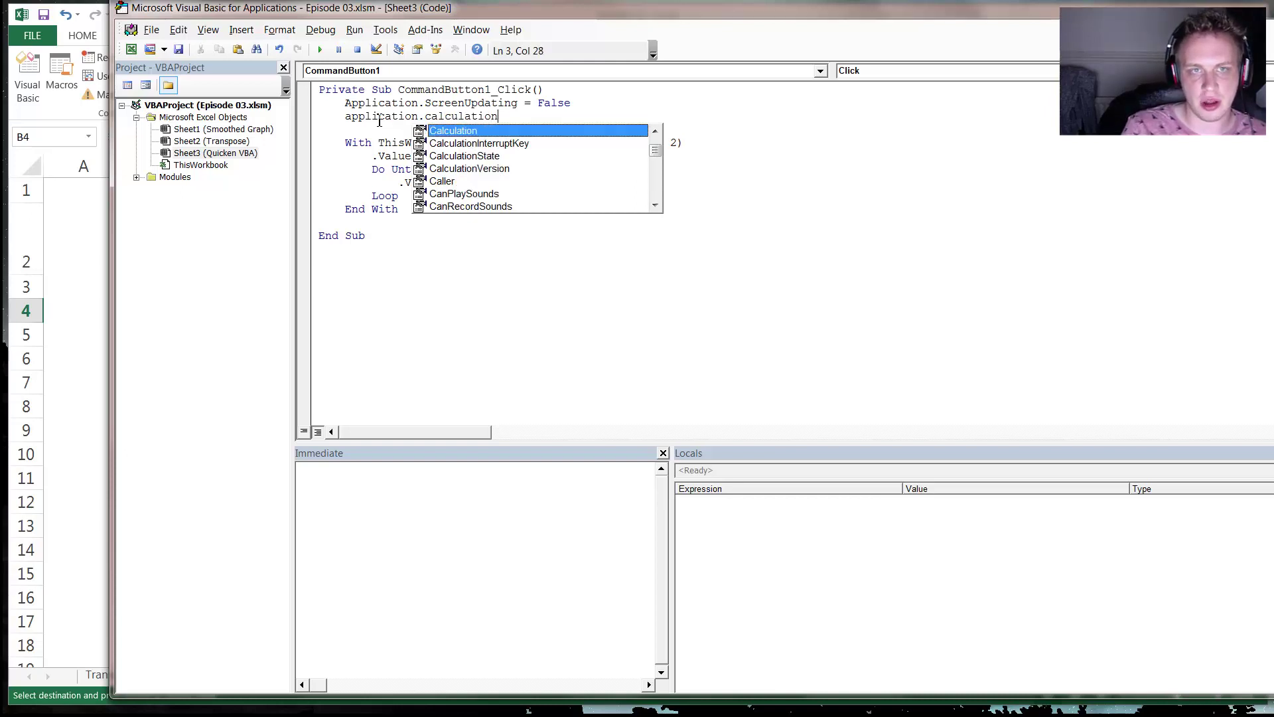
text( =)
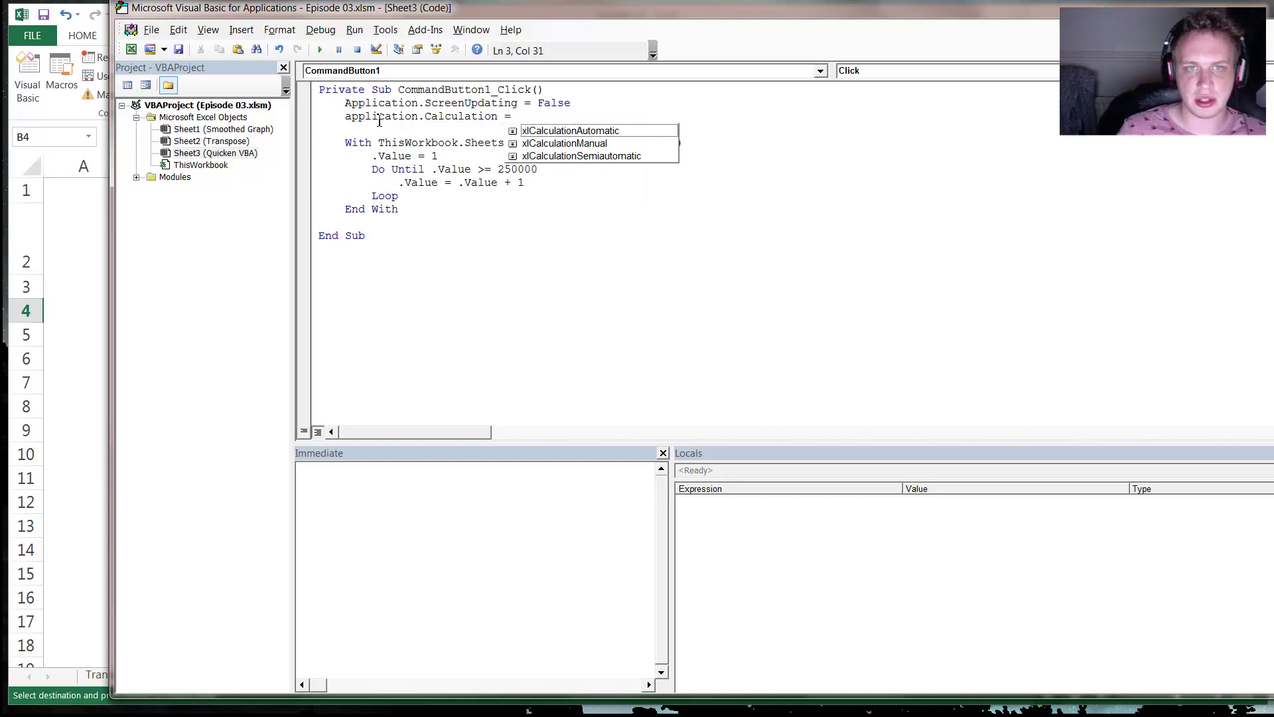
double_click(586, 144)
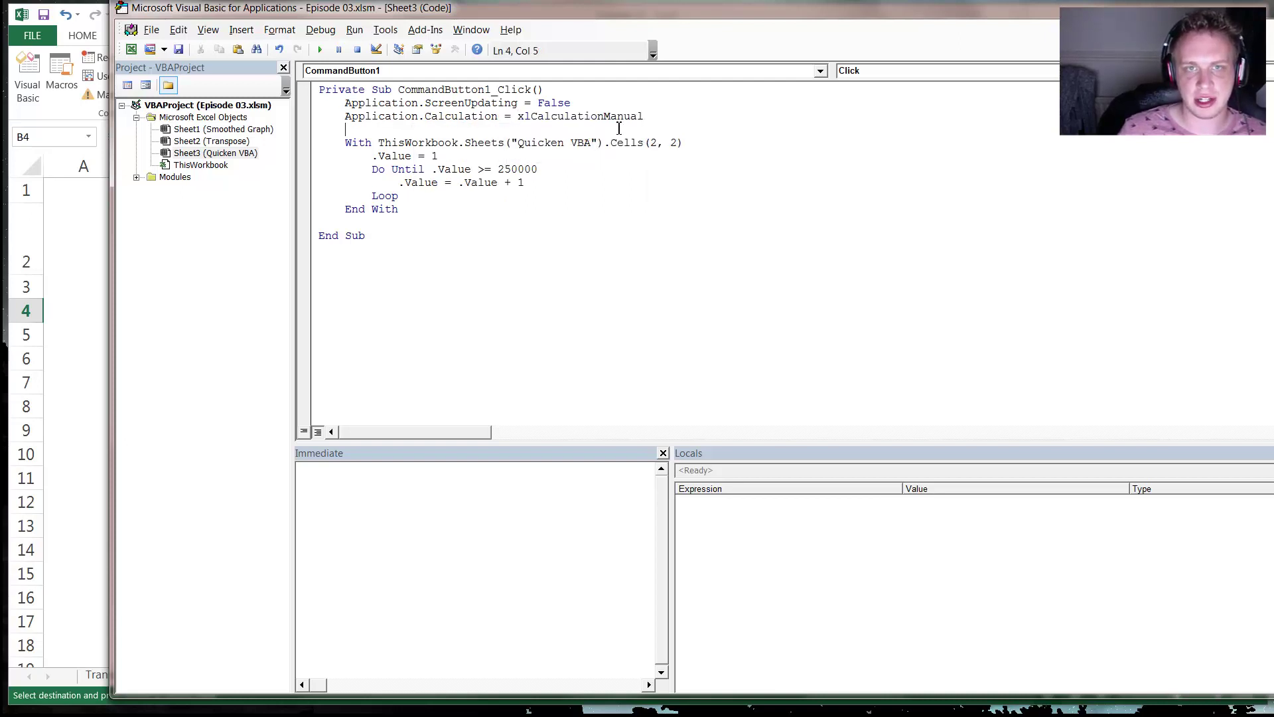
Step: Highlight the 250000 loop limit, the xlCalculationManual setting, and both new speed-up lines
double_click(527, 171)
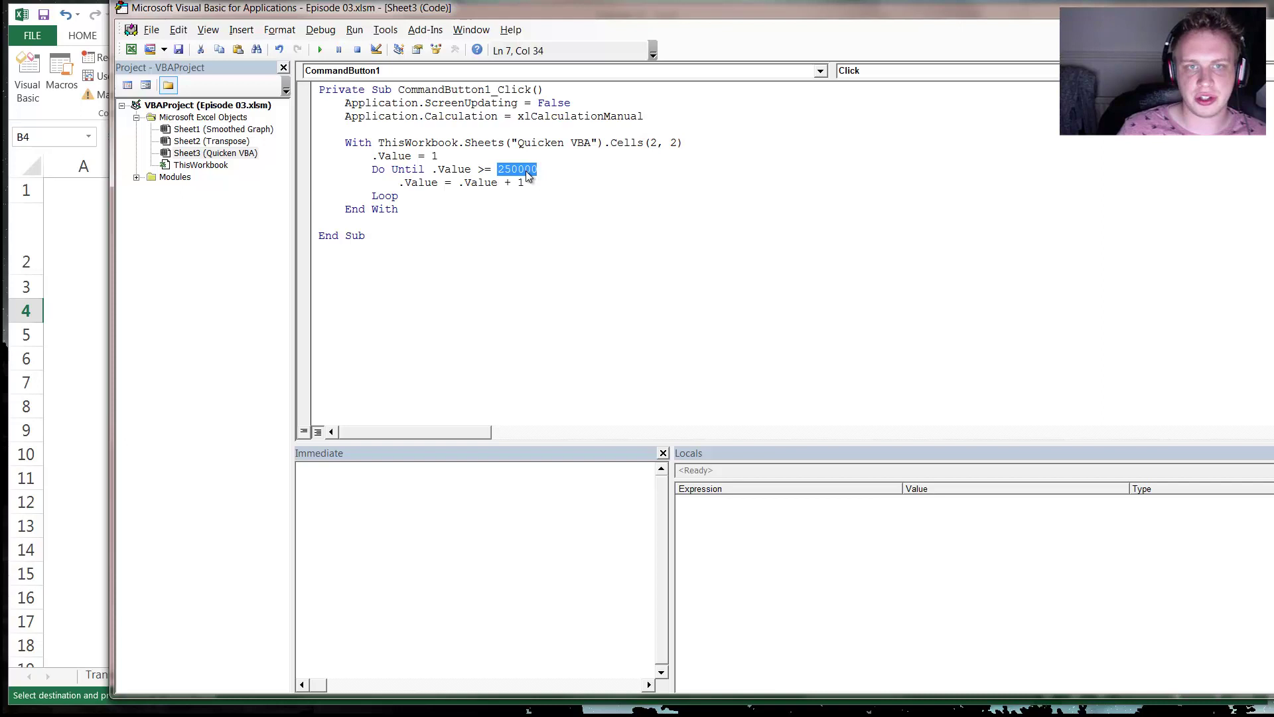
click(516, 130)
double_click(591, 117)
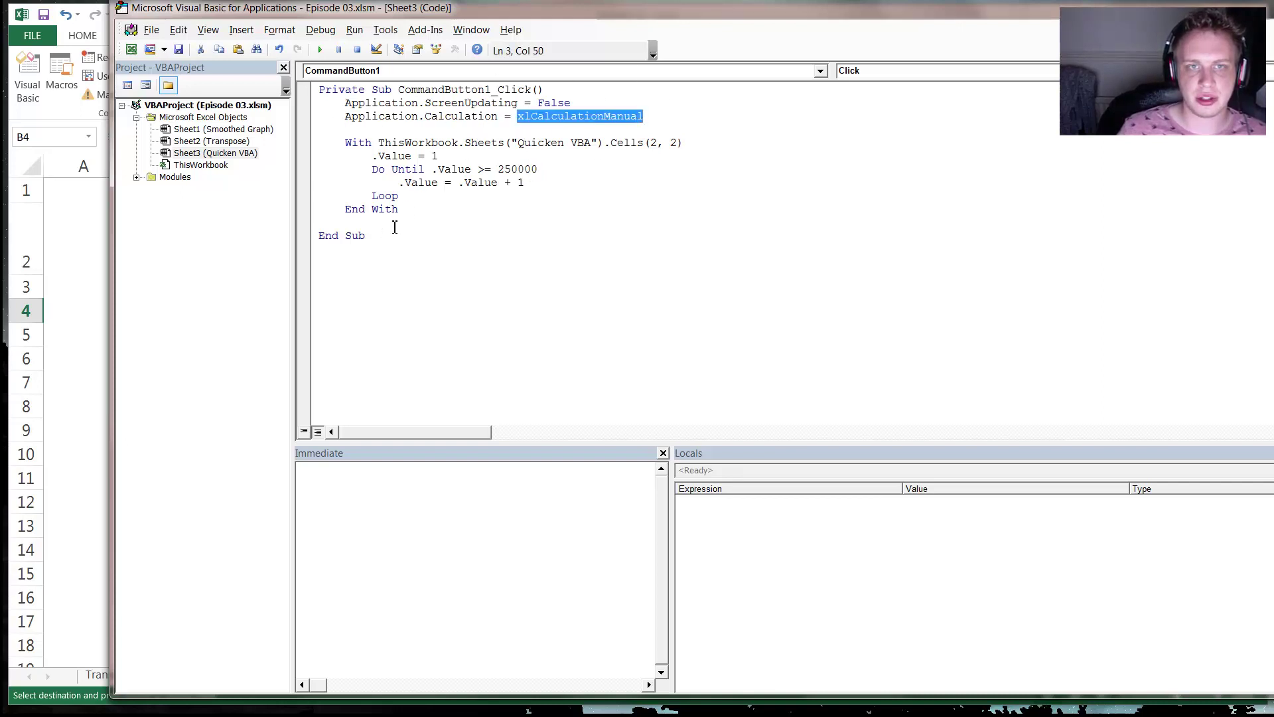
click(659, 116)
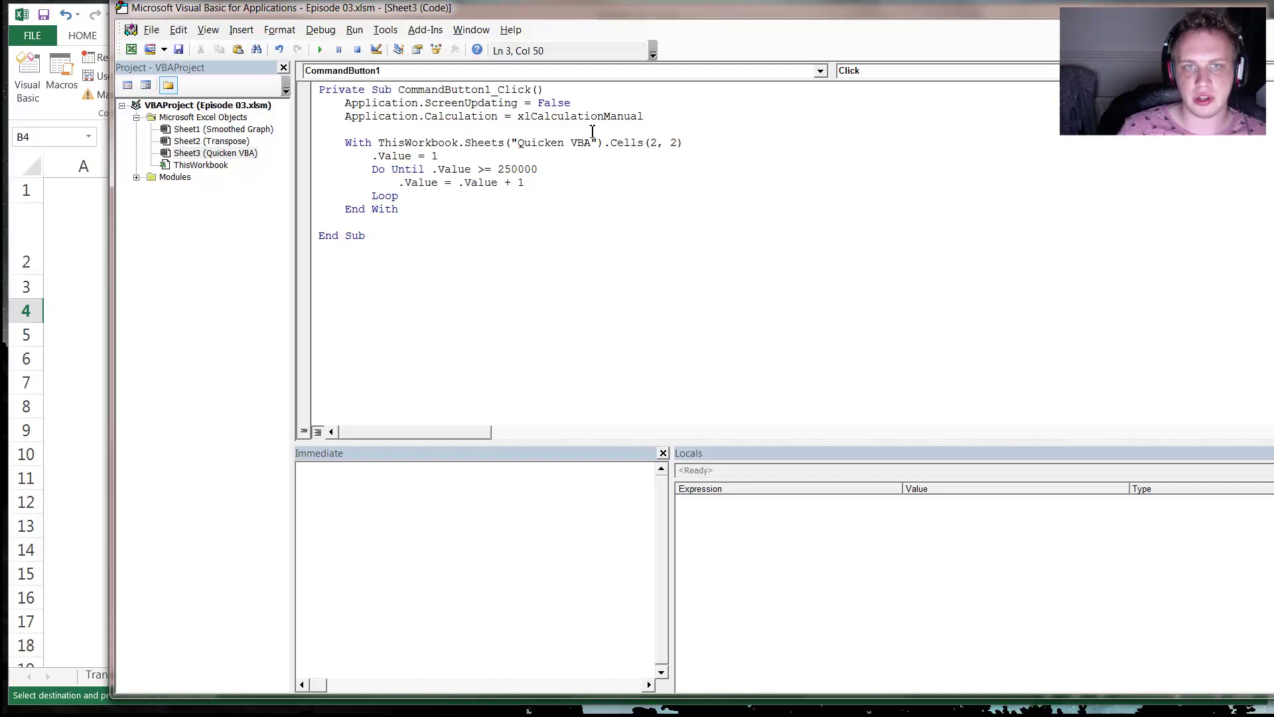
drag(645, 116, 345, 110)
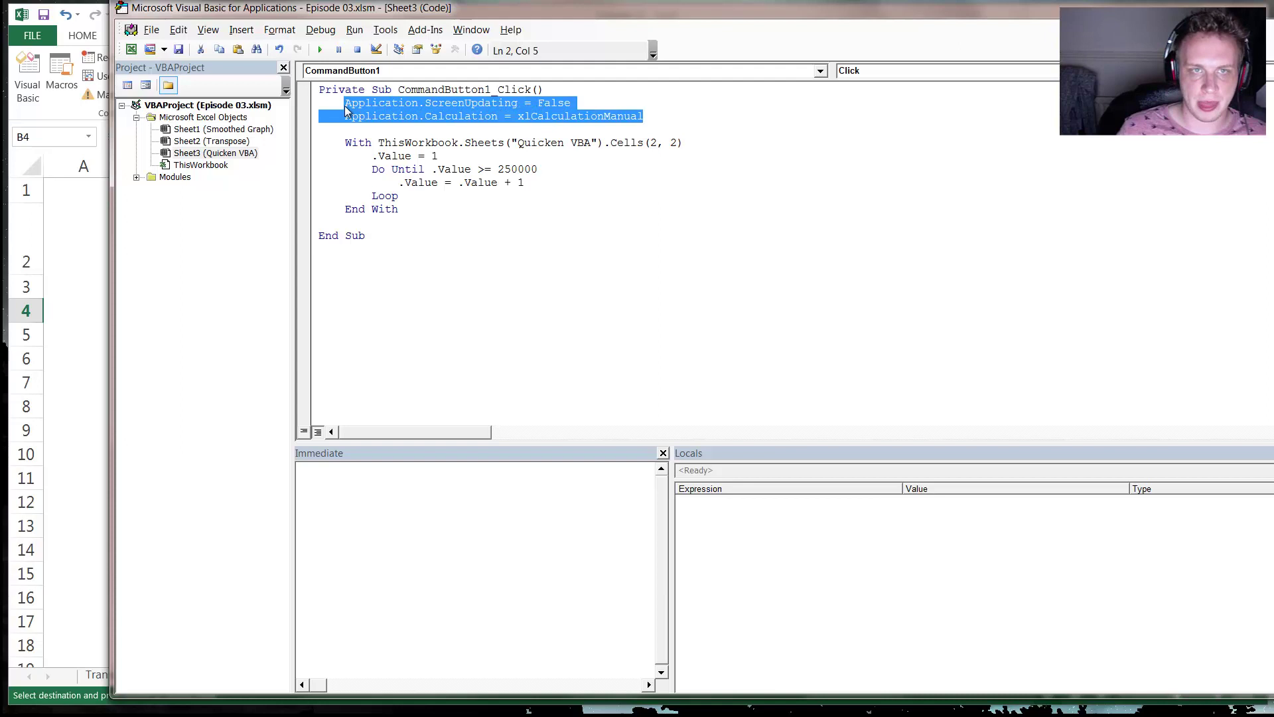
Step: Paste the two speed-up lines after End With and change False to True
key(ctrl+c)
click(366, 227)
key(Return)
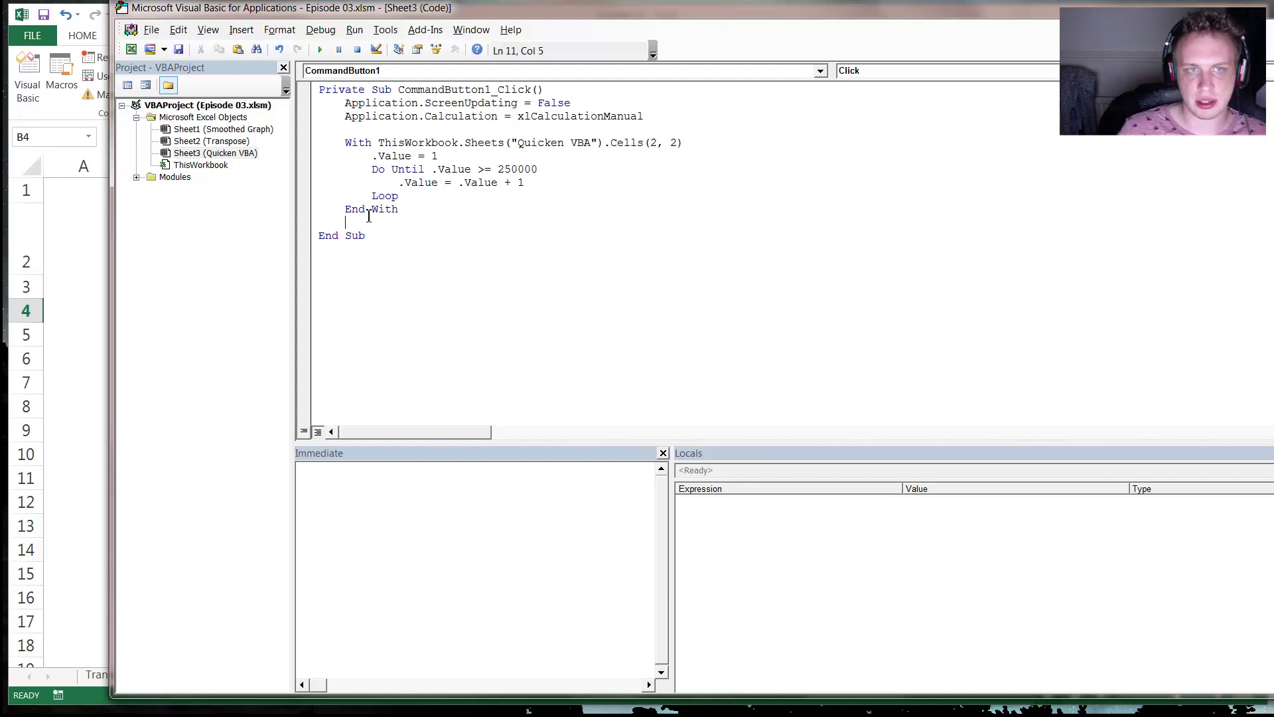
key(ctrl+v)
click(494, 237)
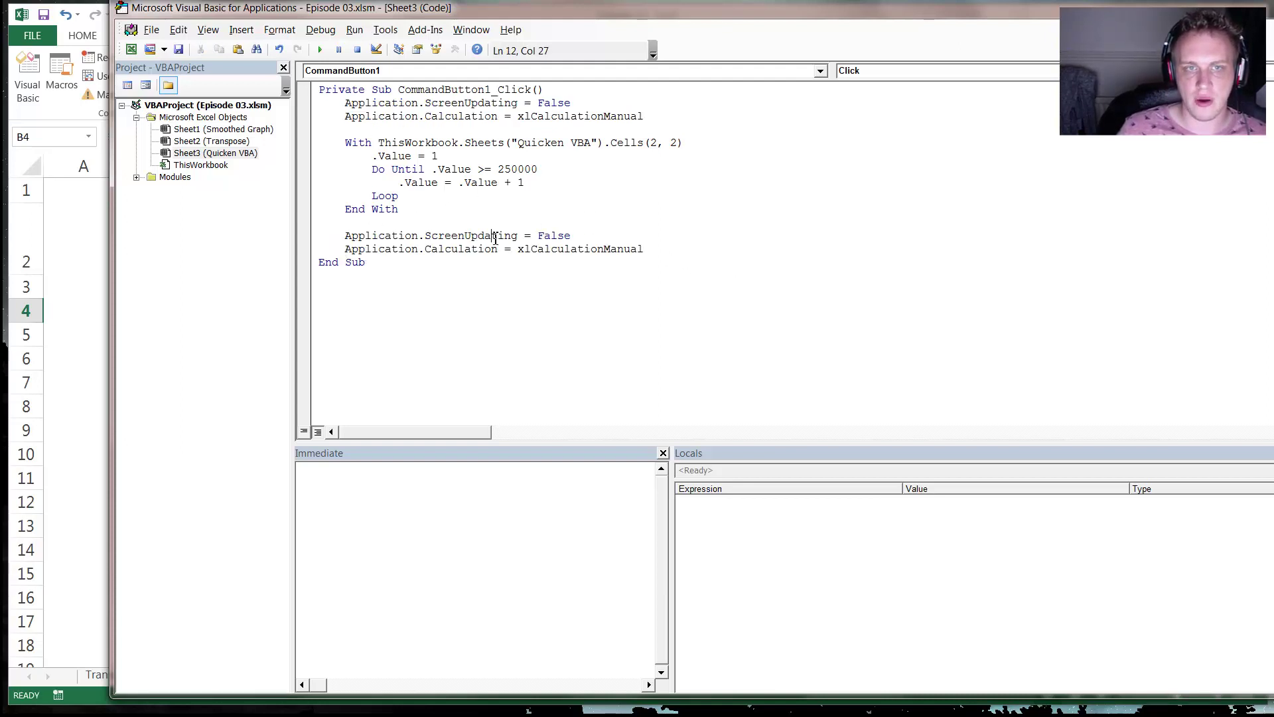
double_click(554, 235)
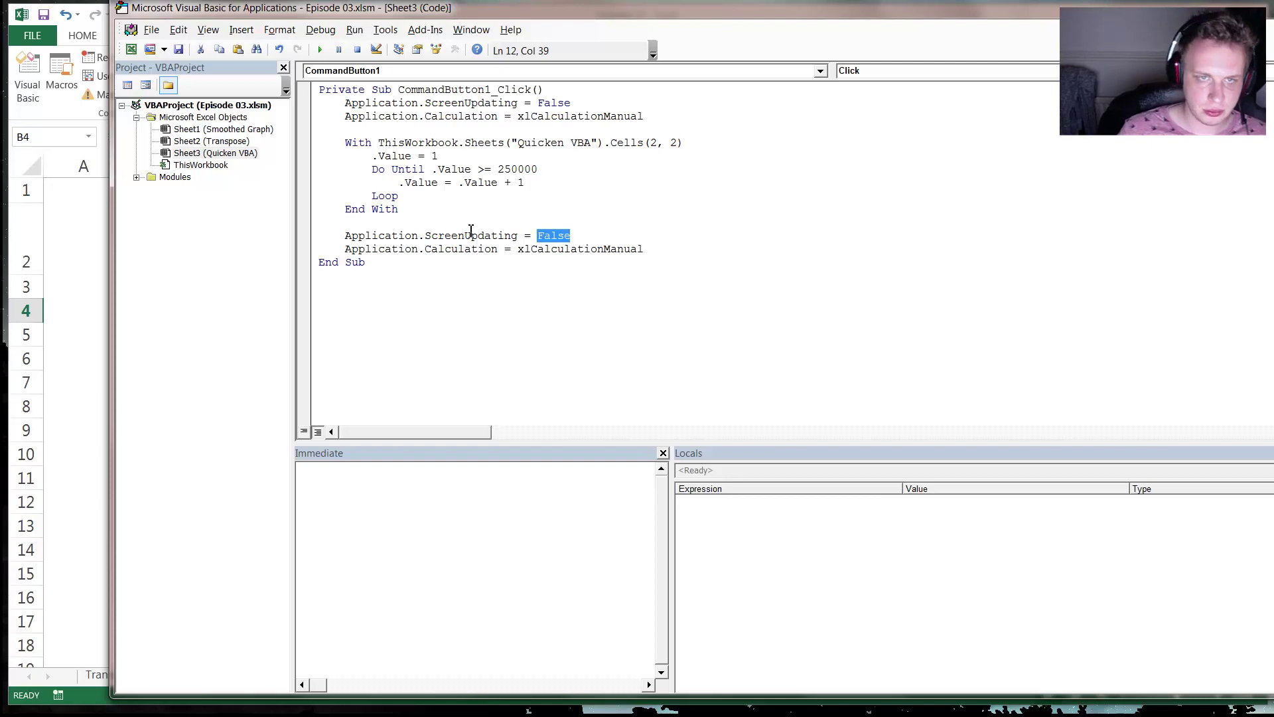
double_click(471, 235)
double_click(415, 236)
double_click(559, 236)
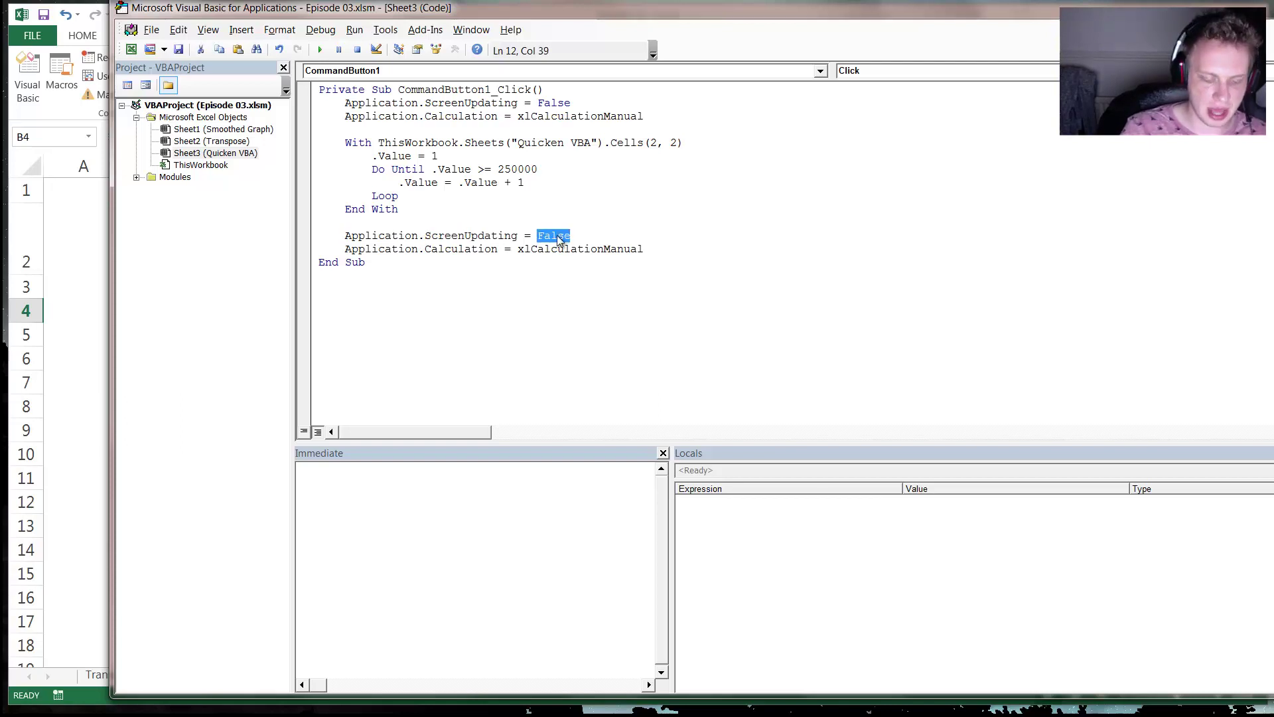
text(tru)
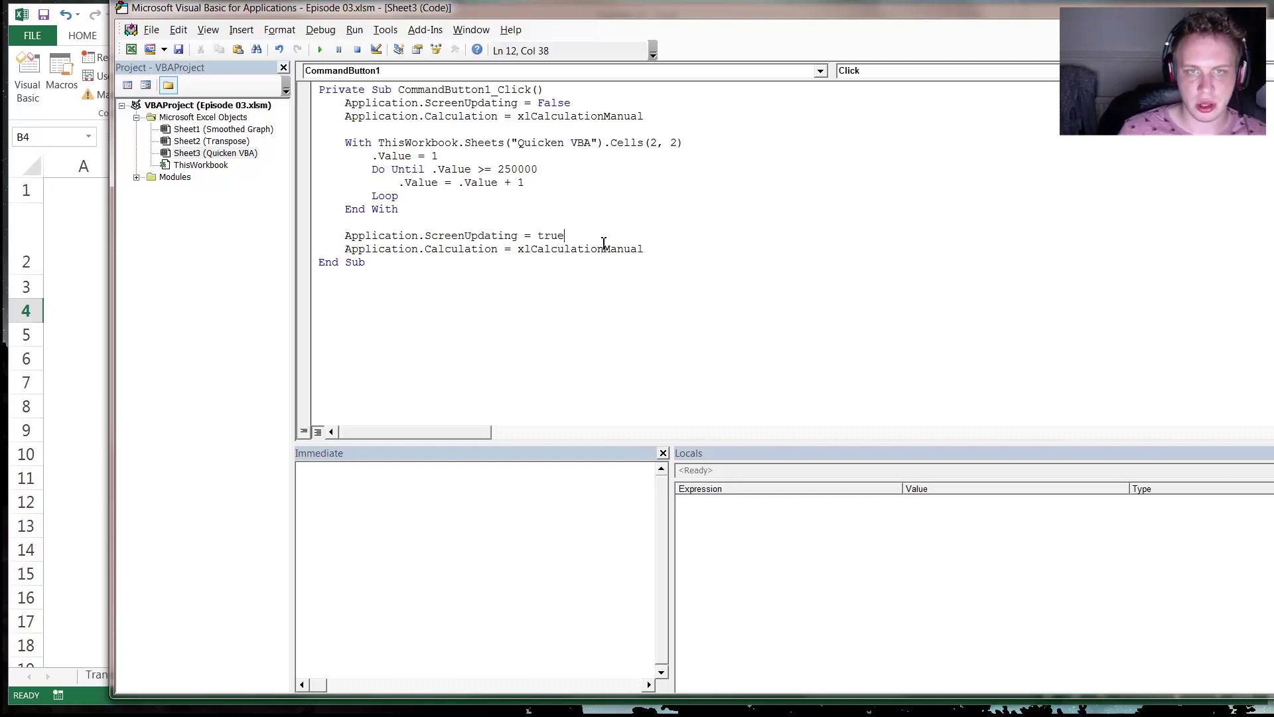
text(e)
Step: Change the pasted calculation line to xlCalculationAutomatic and remove the extra blank line
double_click(594, 250)
key(BackSpace)
key(BackSpace)
key(BackSpace)
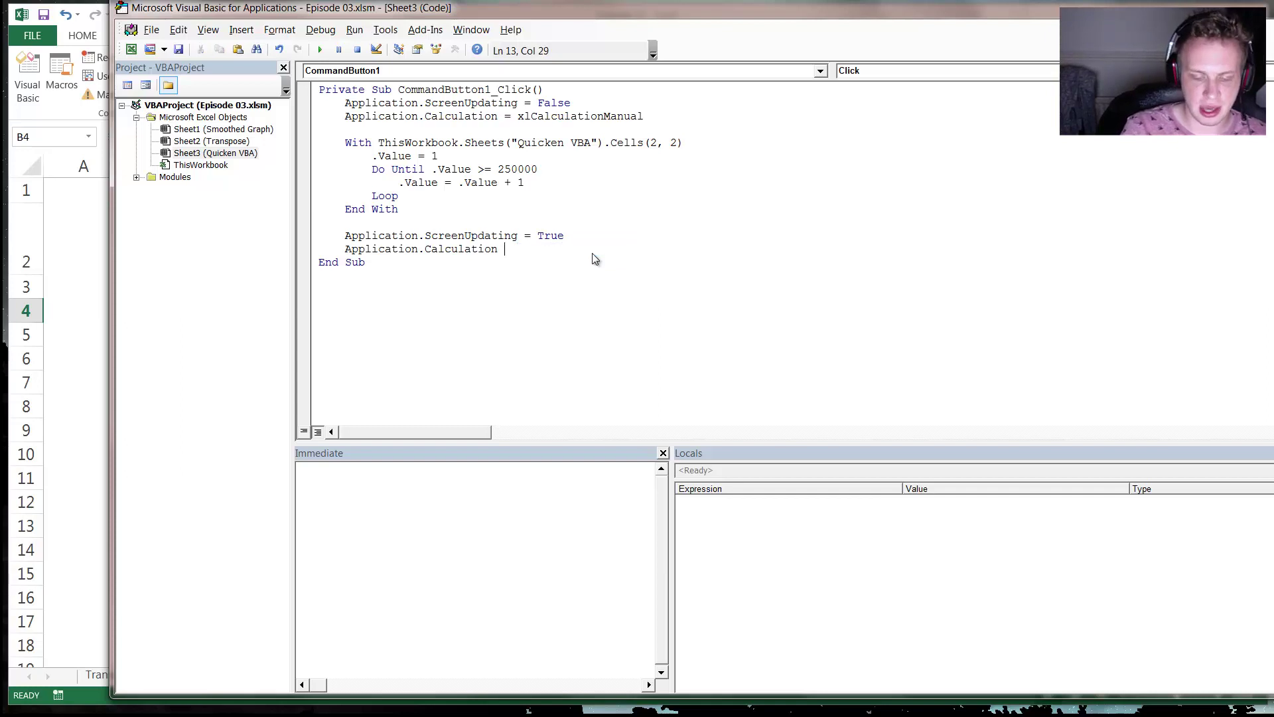
text(=)
key(Down)
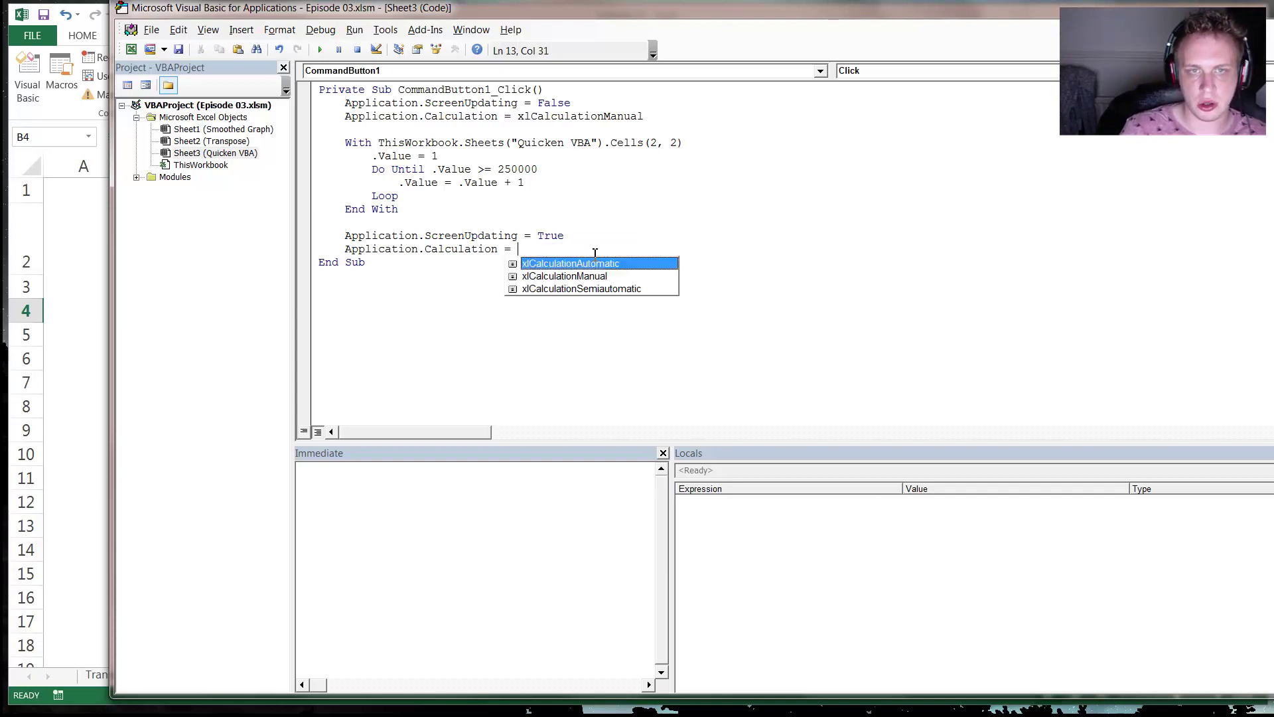
key(Return)
key(BackSpace)
key(BackSpace)
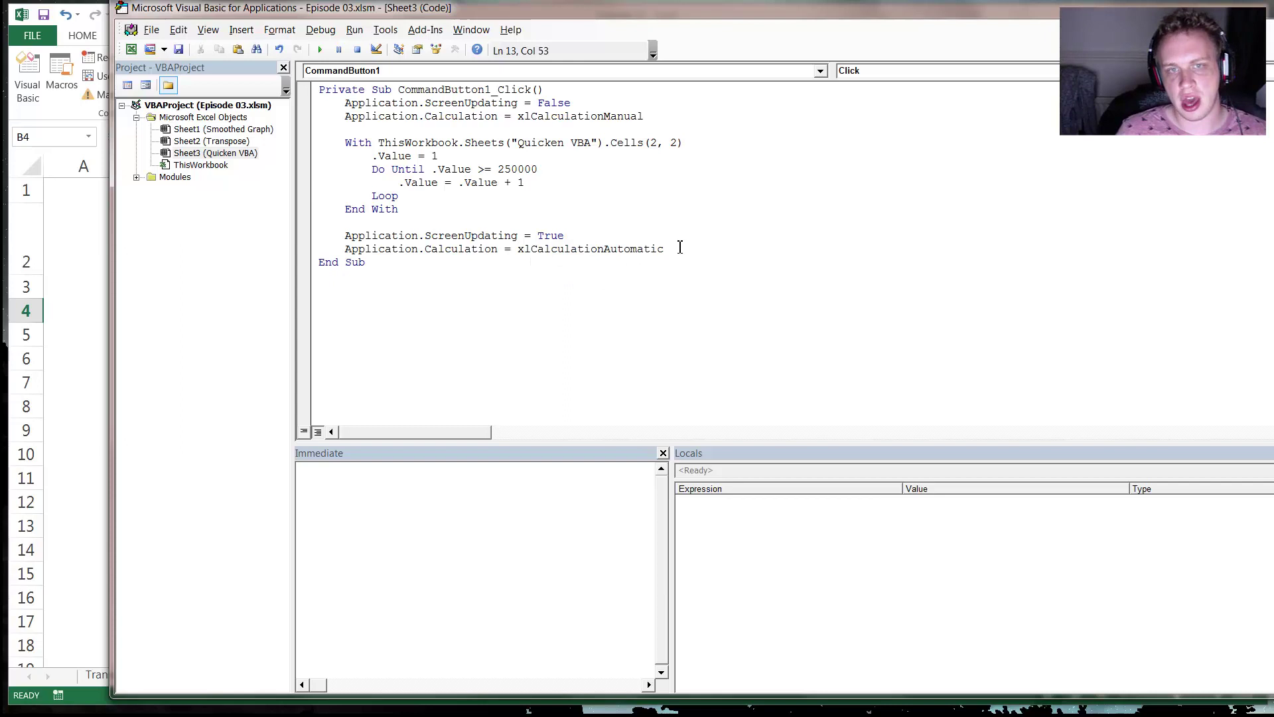
click(661, 232)
click(506, 222)
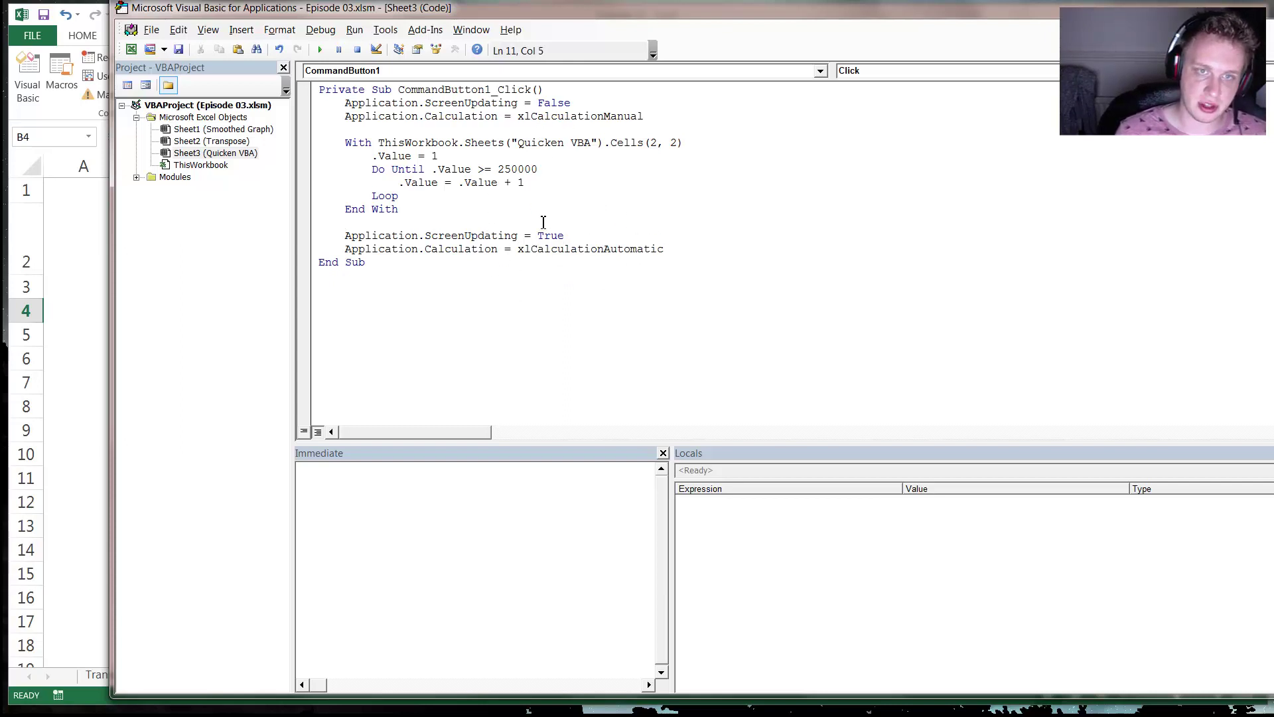
click(561, 223)
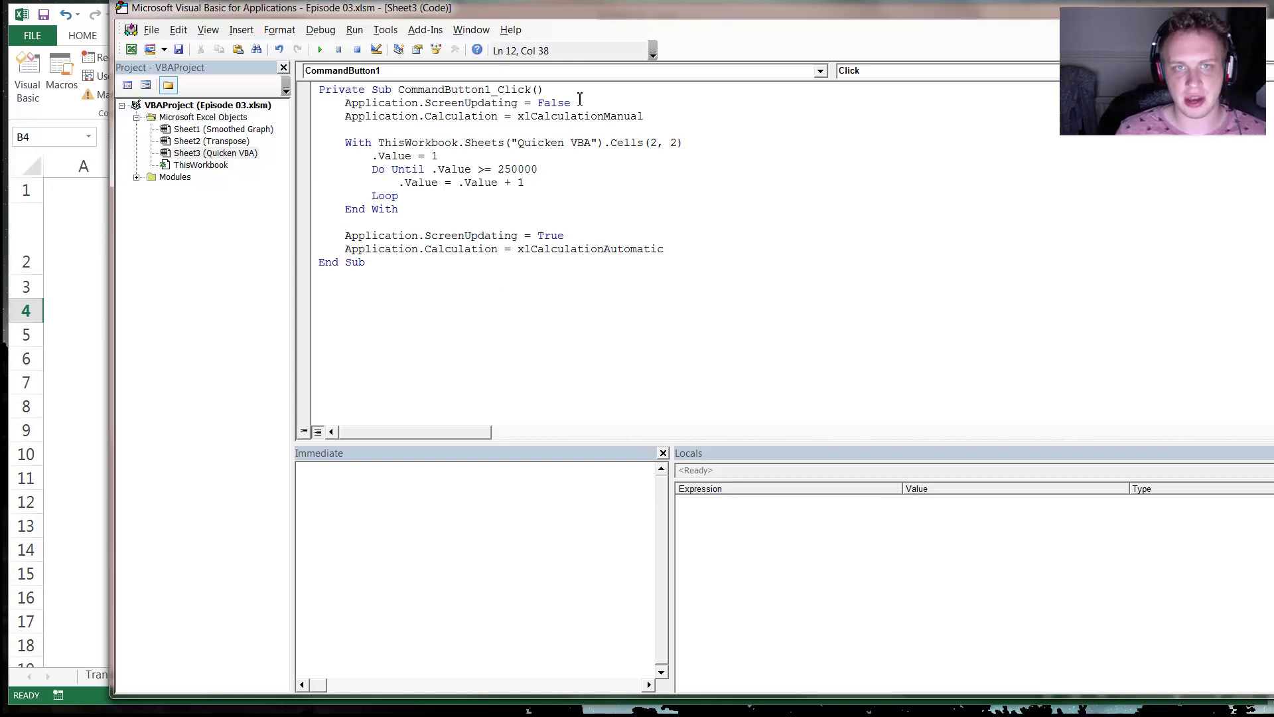
click(580, 99)
Step: Add On Error GoTo Error at the macro's top, open a line for the Error: label, and return to Excel
key(Return)
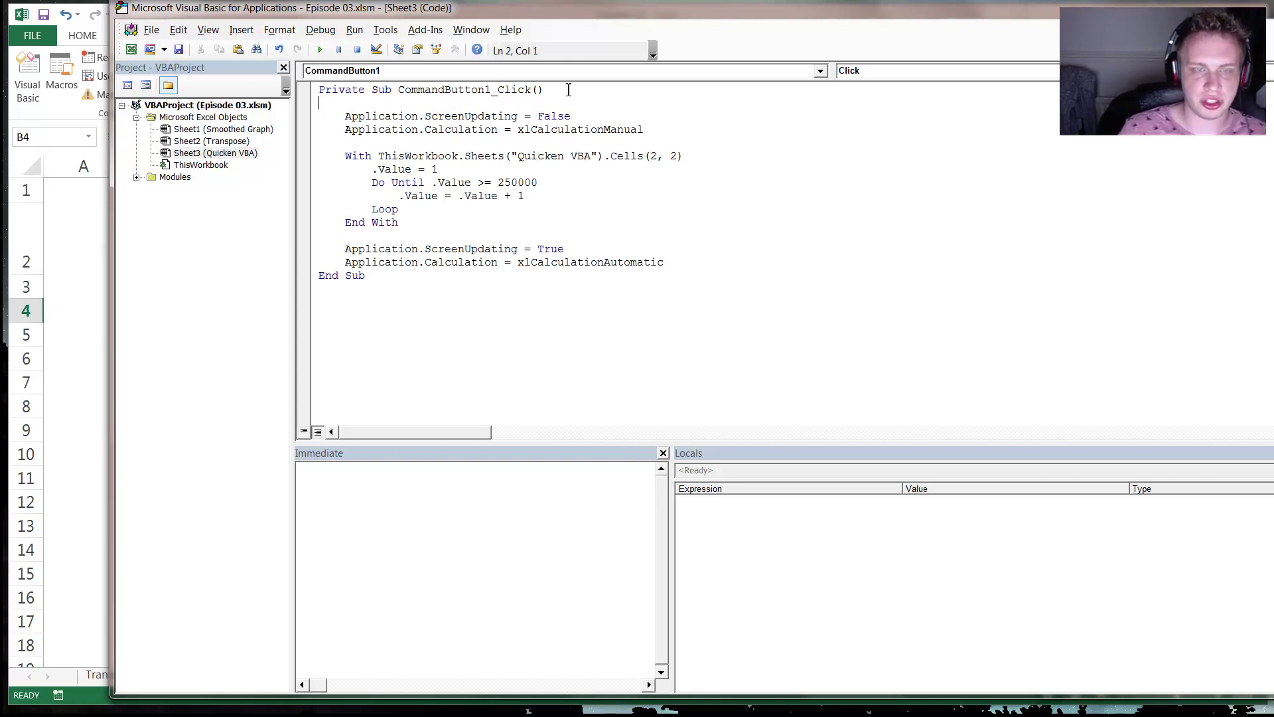
text(on er)
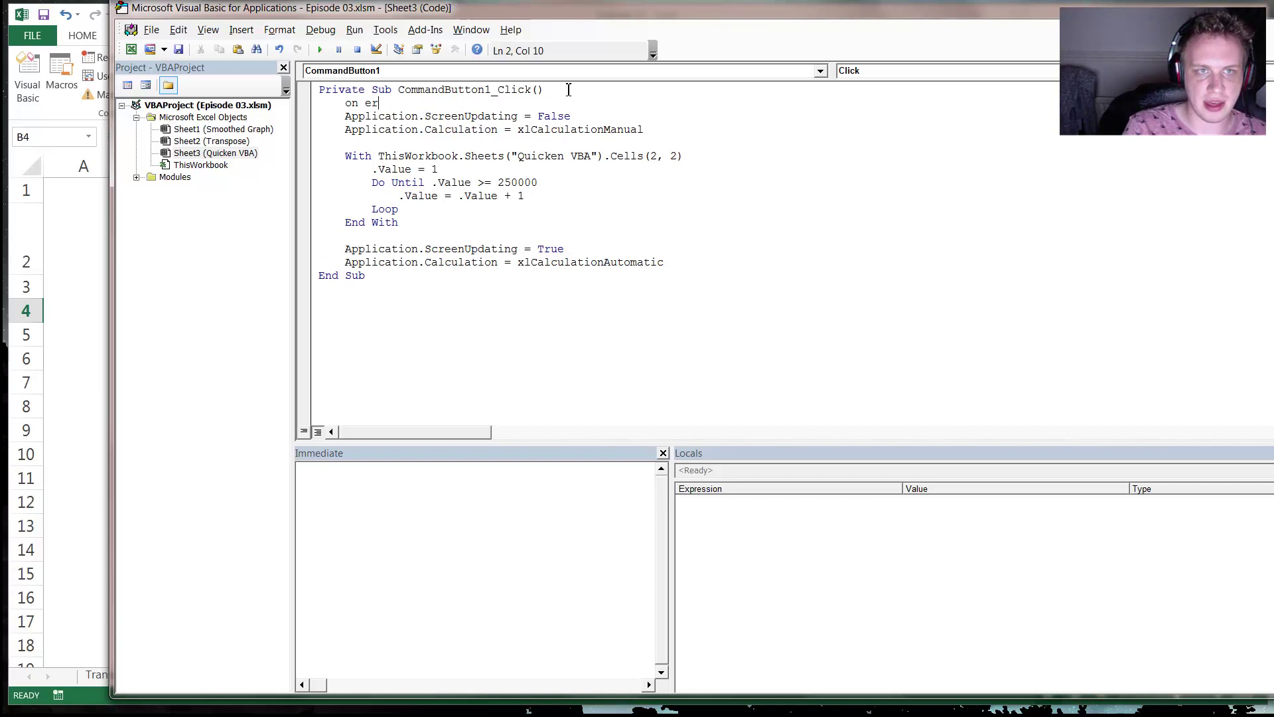
text(ror got)
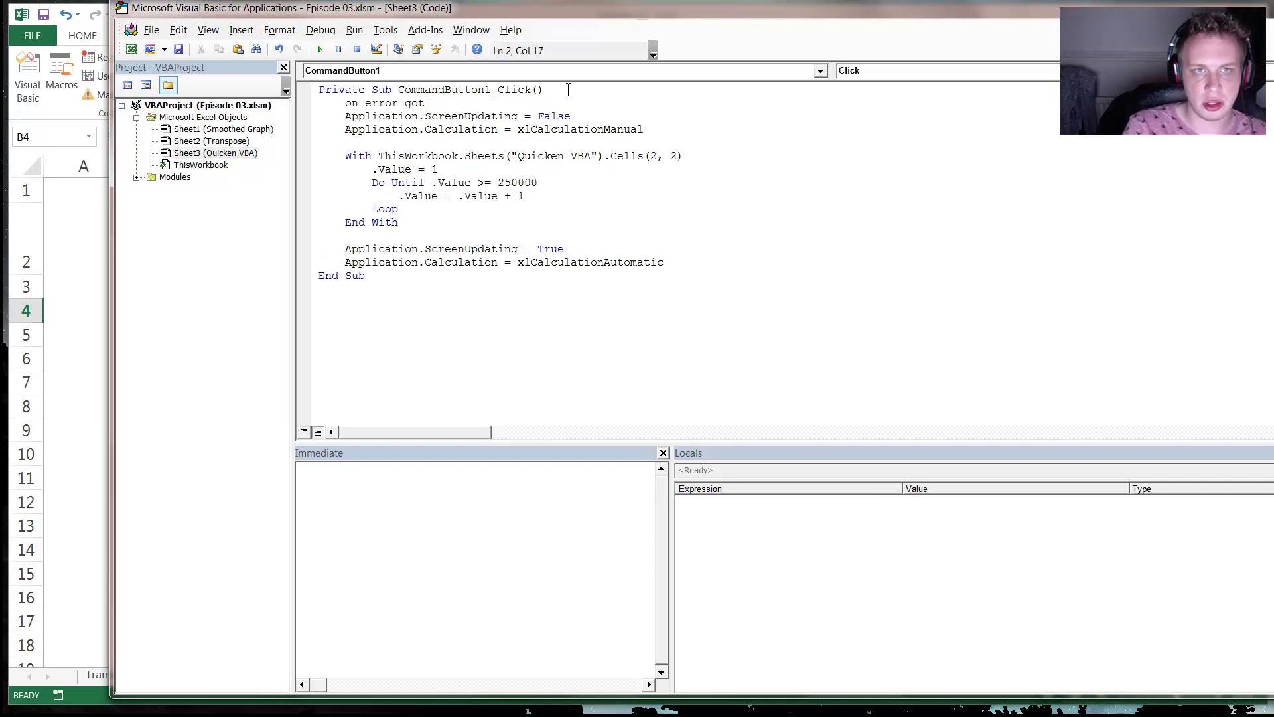
text(o error)
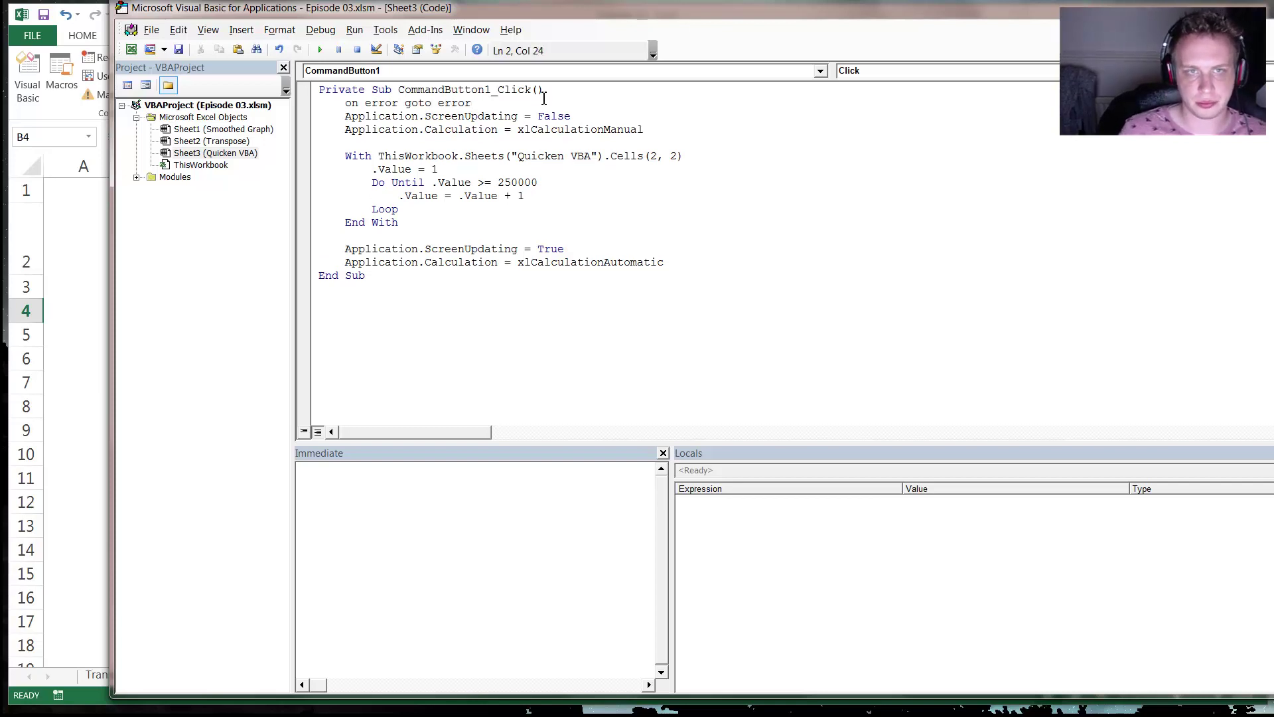
click(374, 236)
key(Return)
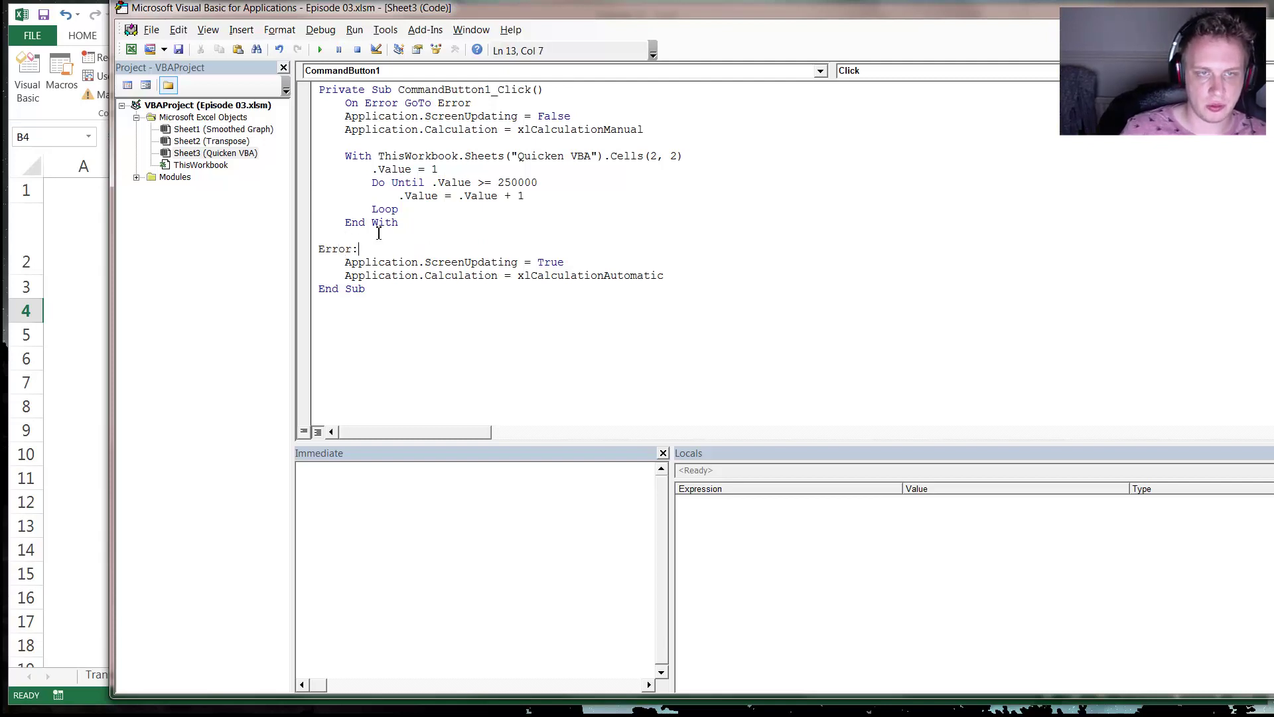
click(420, 227)
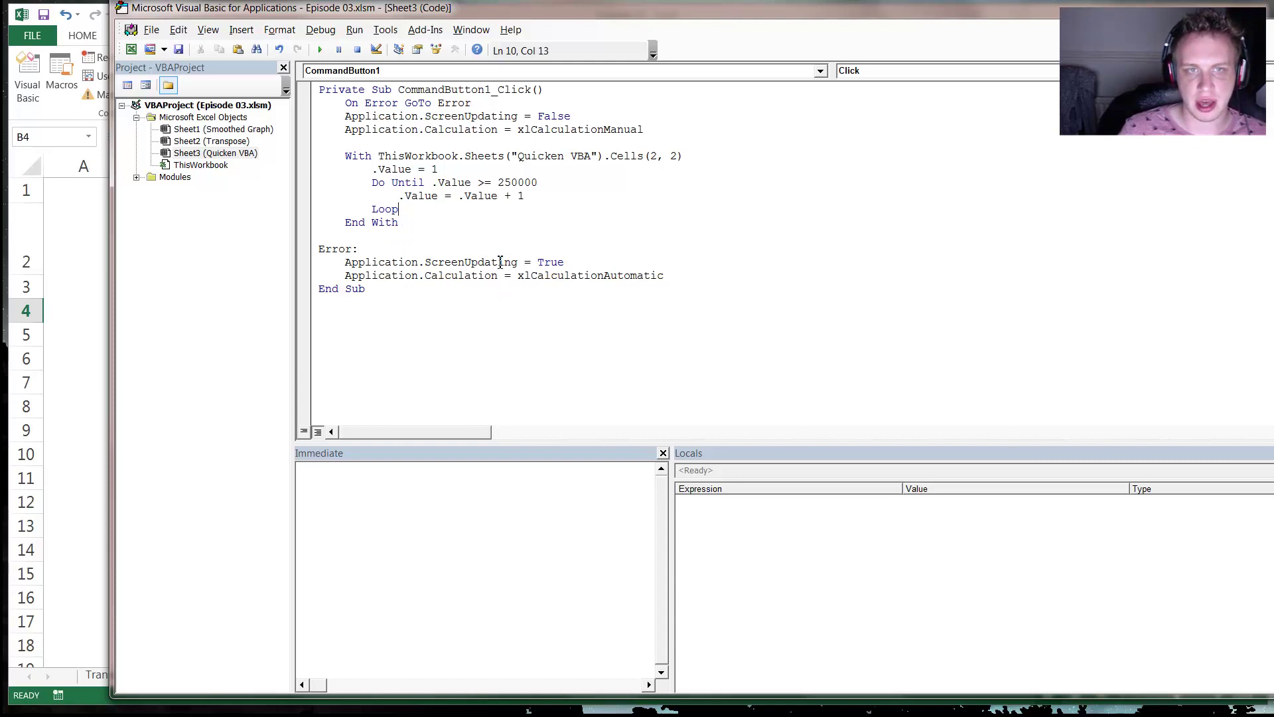
click(452, 143)
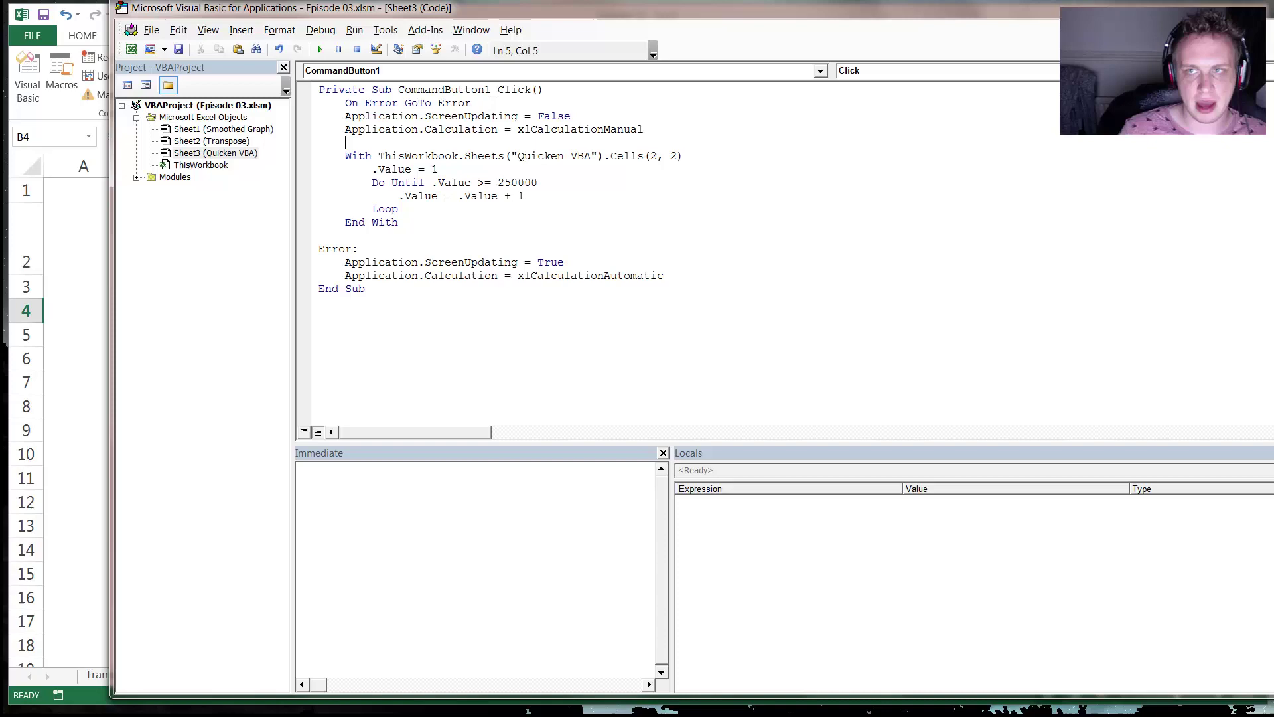
key(alt+F11)
Step: Run the Count macro and check that B2 reaches 250000
click(399, 278)
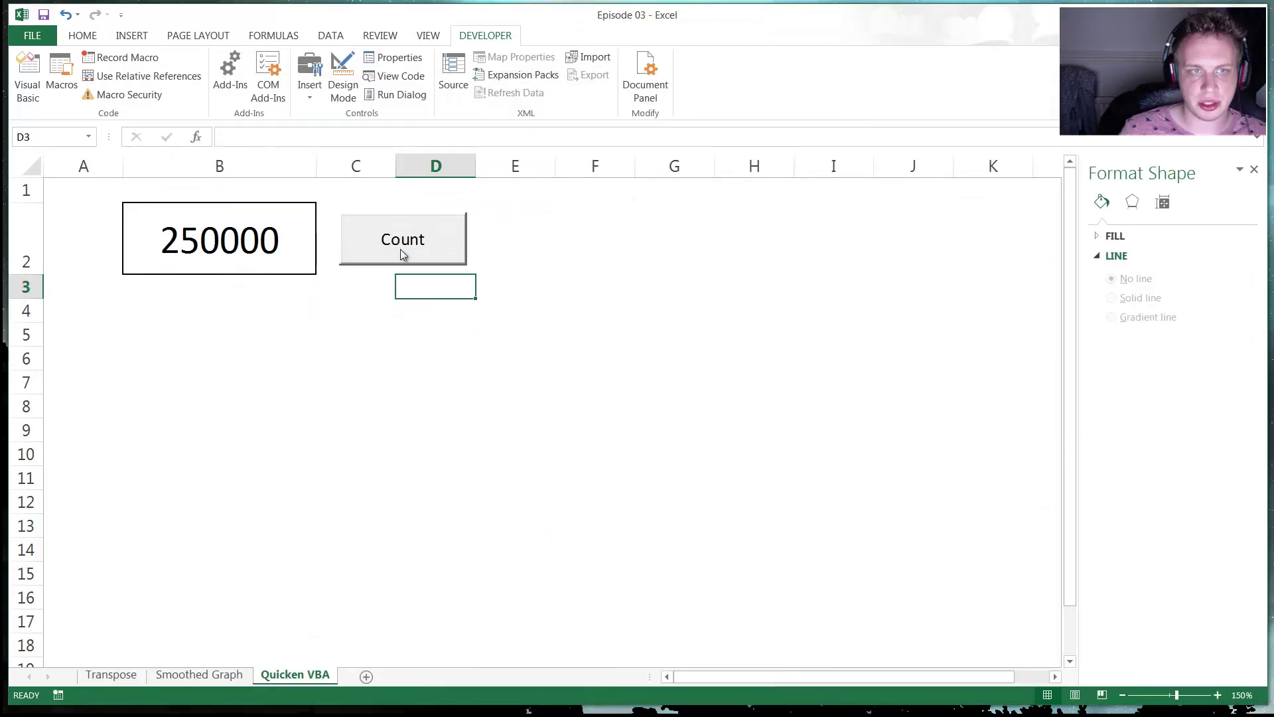
click(400, 249)
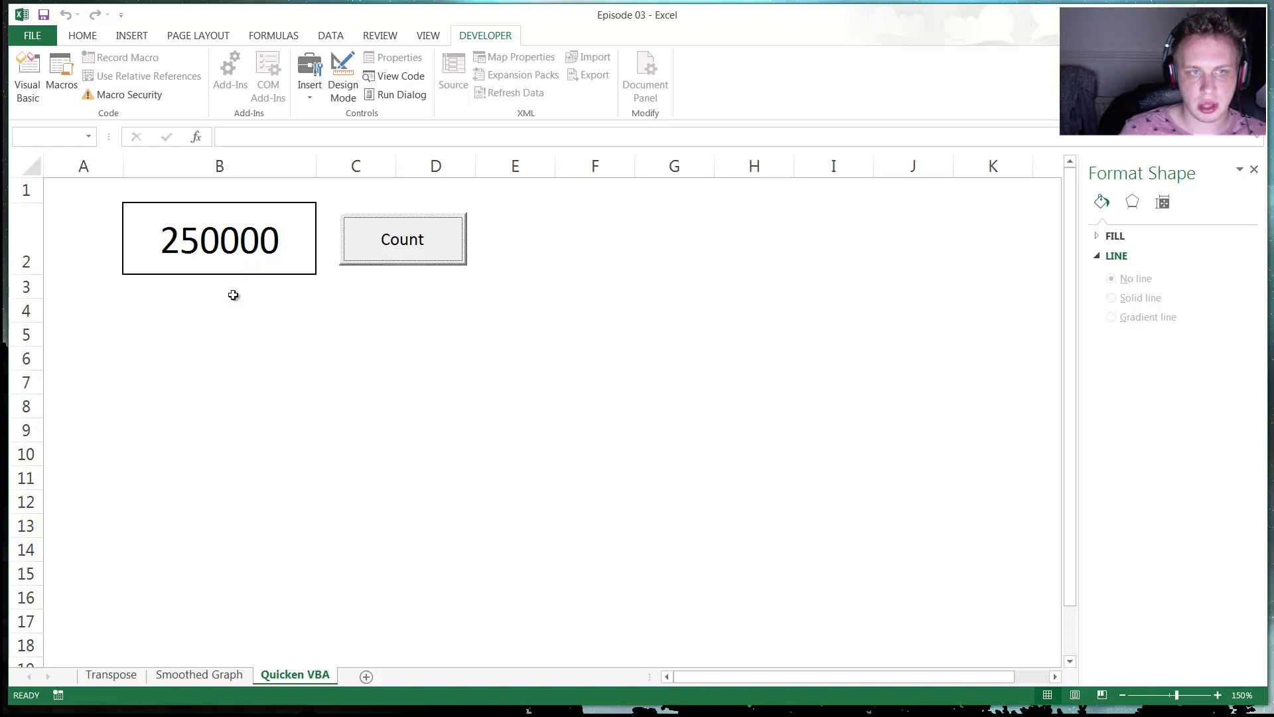
click(264, 240)
click(237, 288)
click(251, 306)
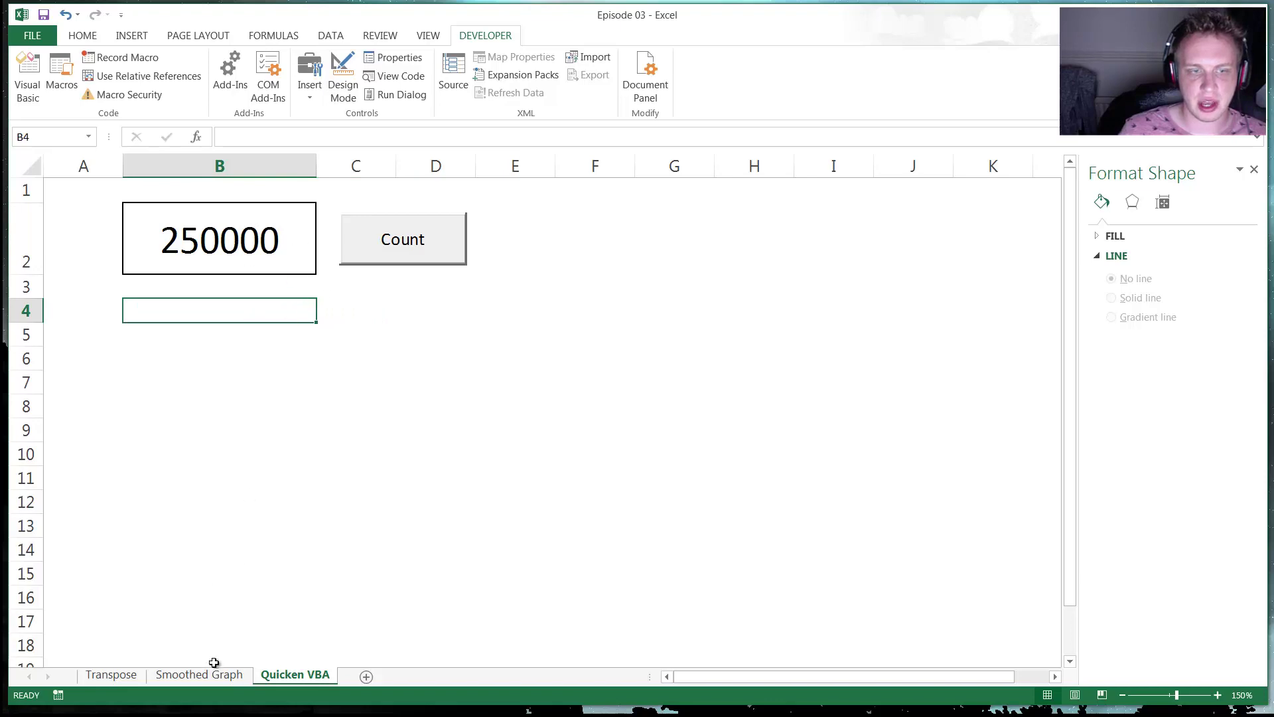
Step: View the Quicken VBA sheet's code and review the Calculation and With lines
right_click(295, 674)
key(v)
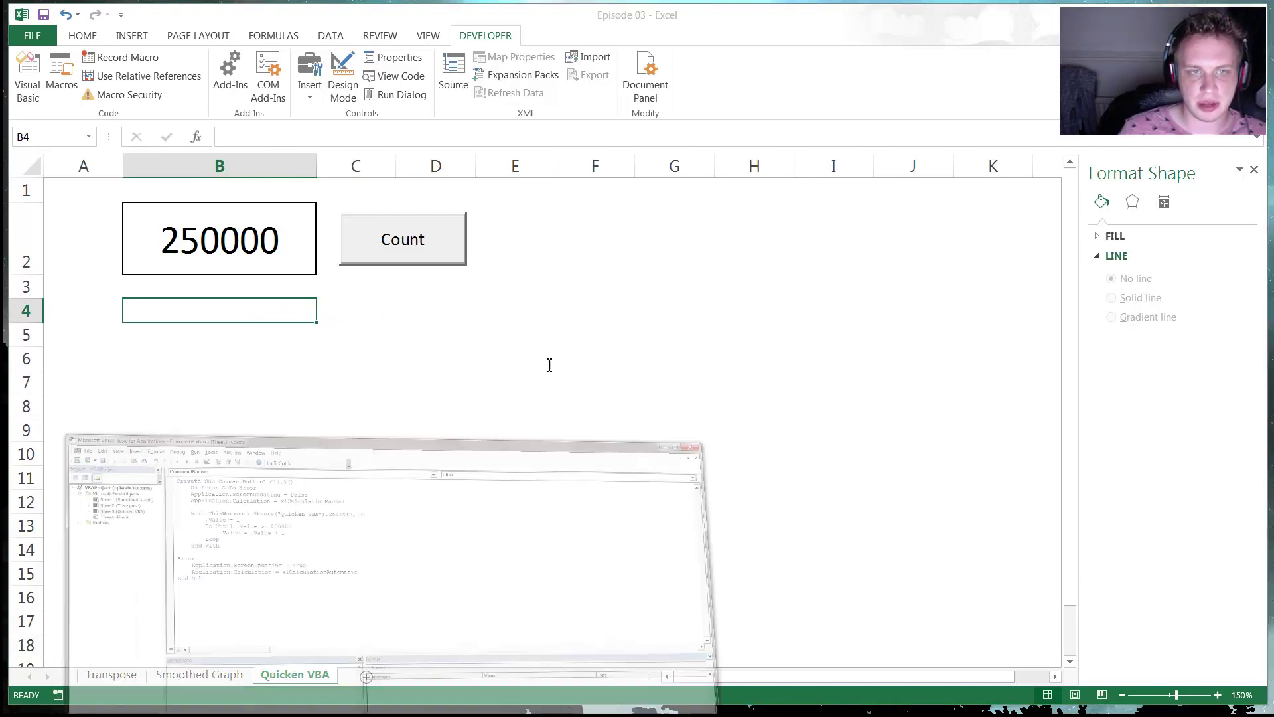
mouse_move(493, 10)
mouse_down()
mouse_move(508, 21)
mouse_move(491, 23)
mouse_up()
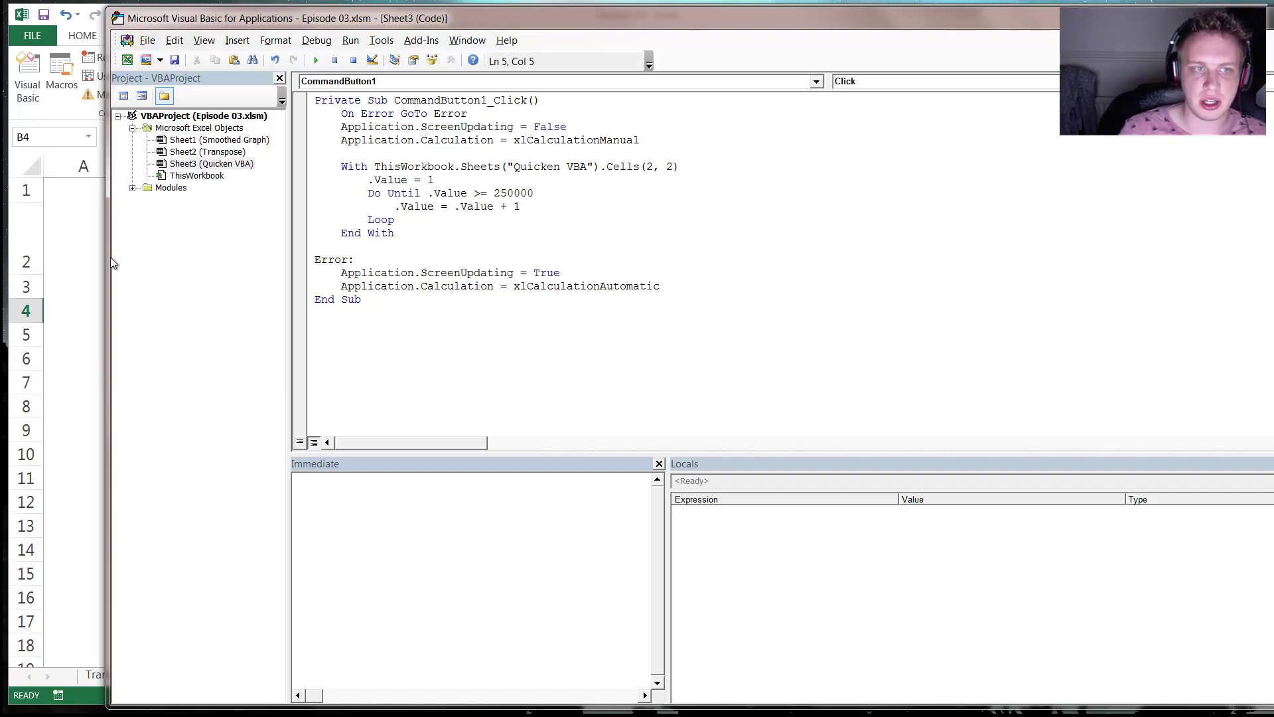
double_click(457, 140)
double_click(533, 140)
click(496, 165)
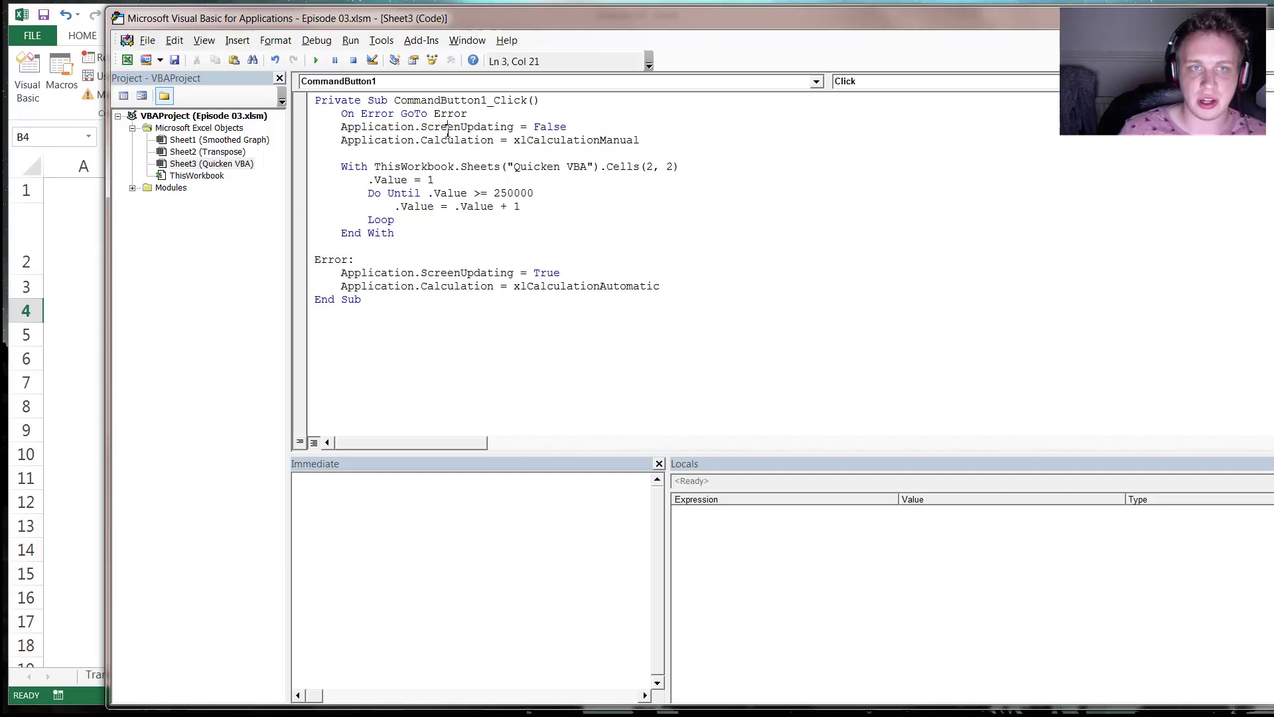
click(93, 269)
click(389, 355)
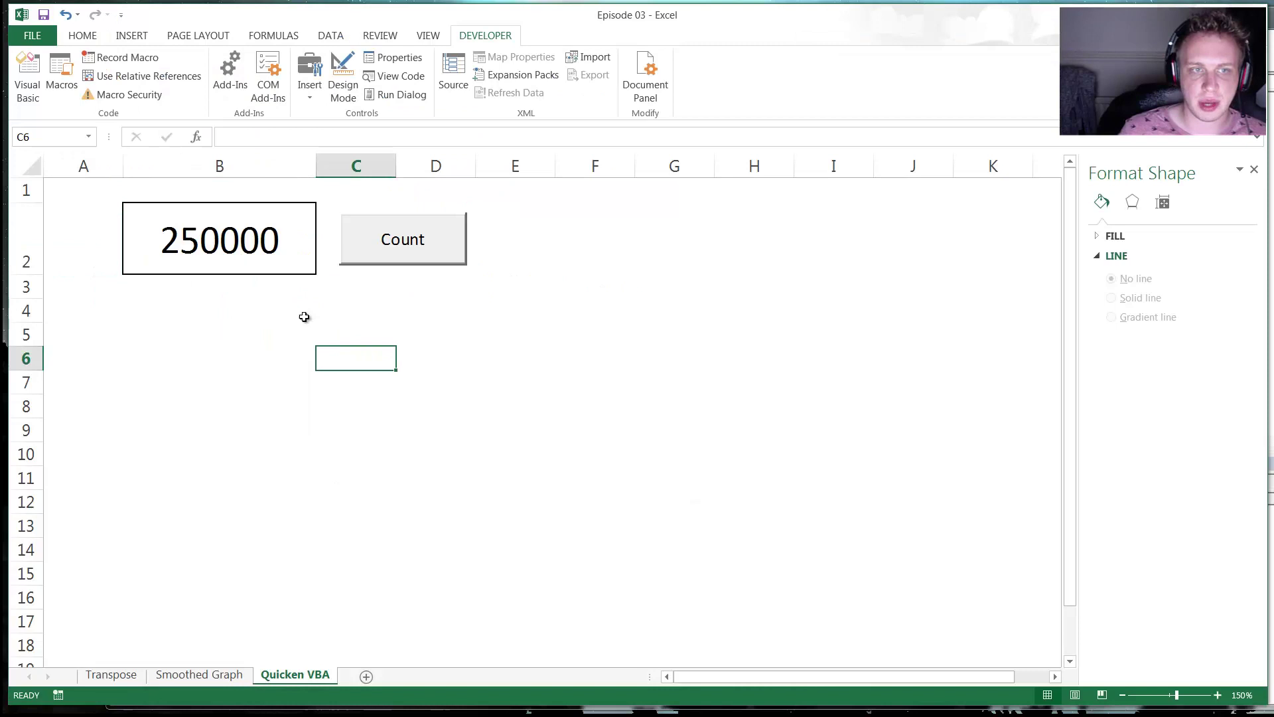
click(213, 313)
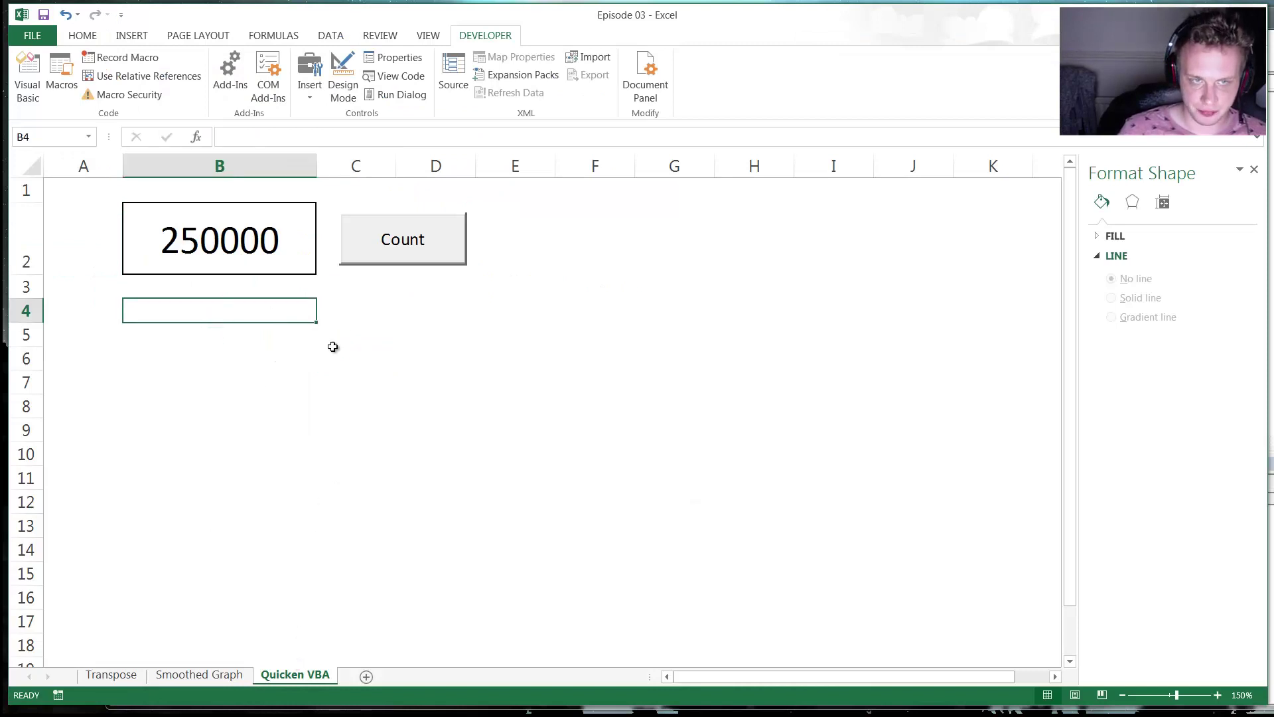
click(349, 317)
click(257, 304)
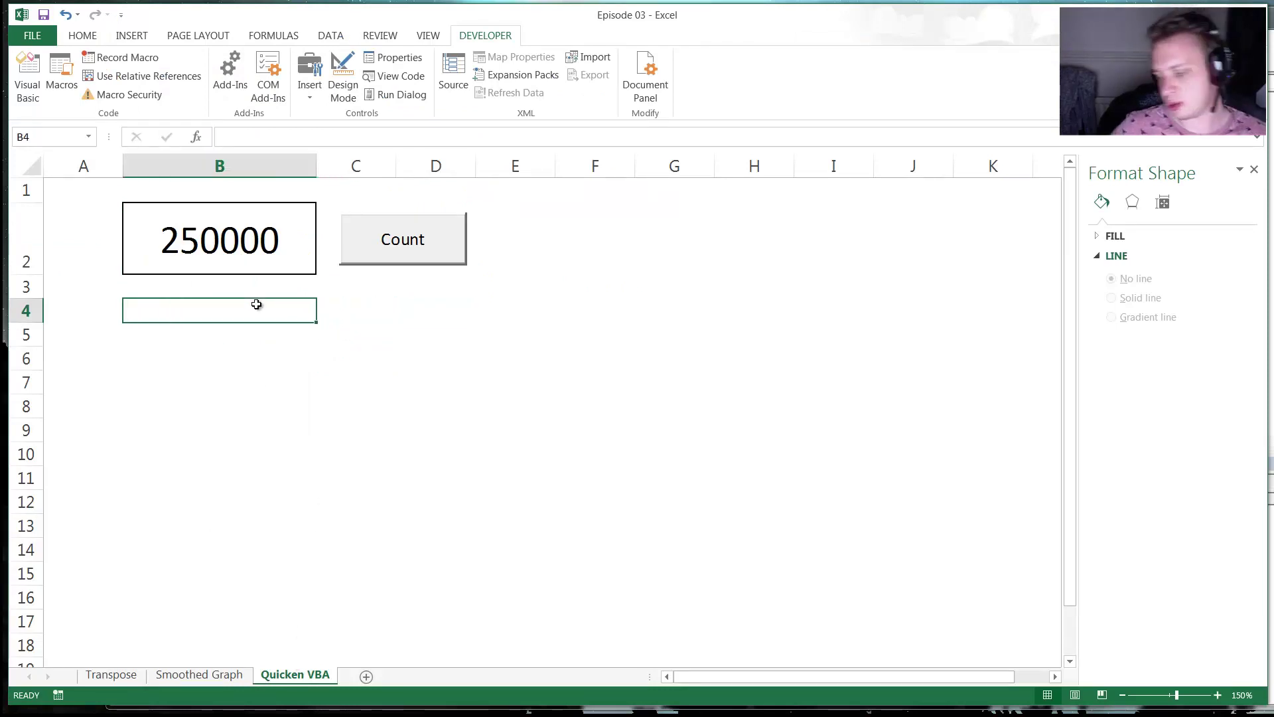